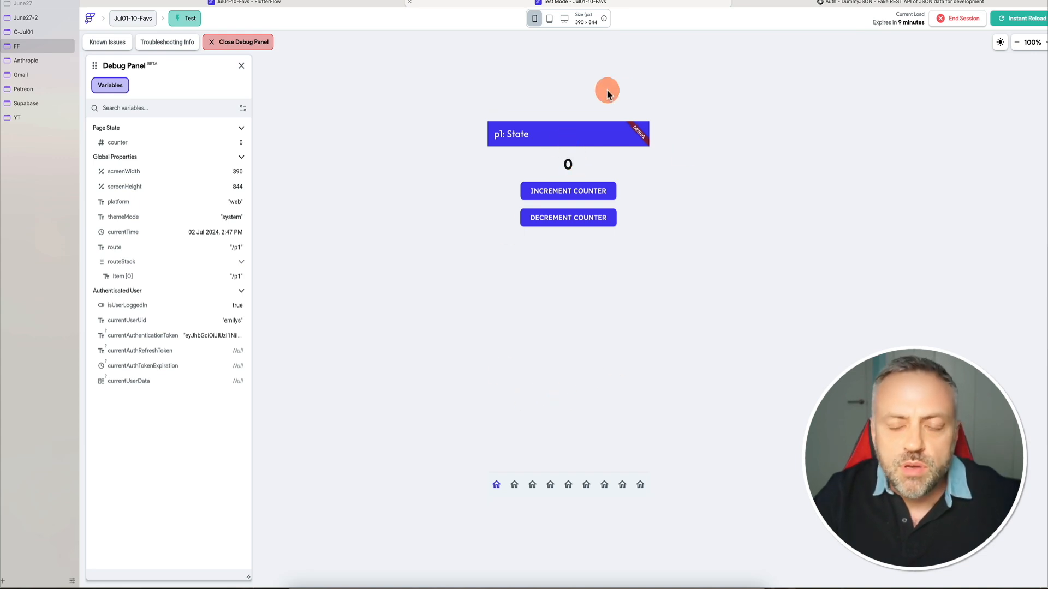
Increment the p1 counter up to 4, then decrement it back down
click(562, 195)
click(562, 194)
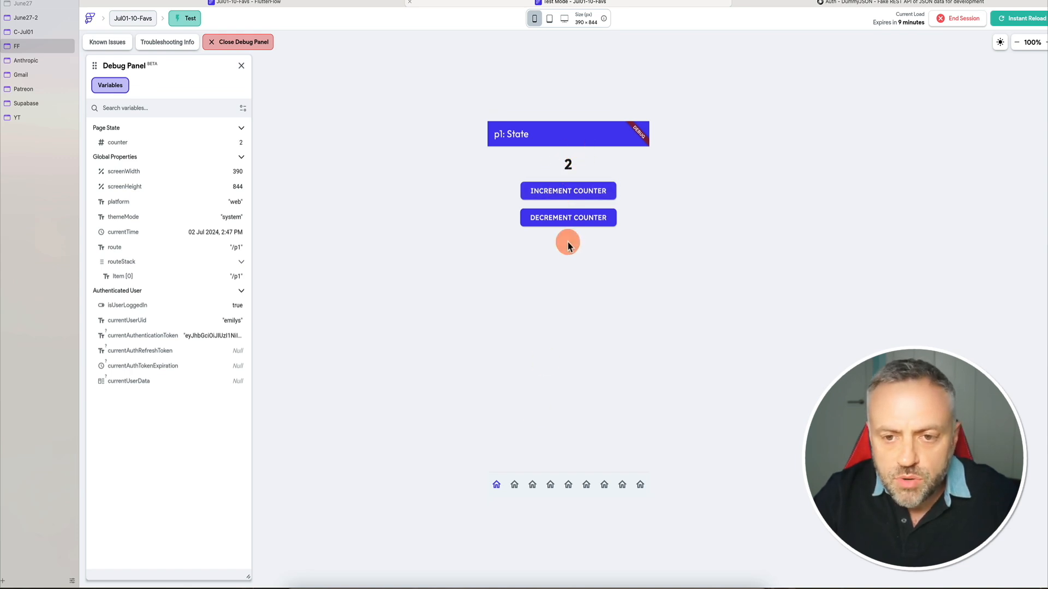
click(577, 196)
click(577, 195)
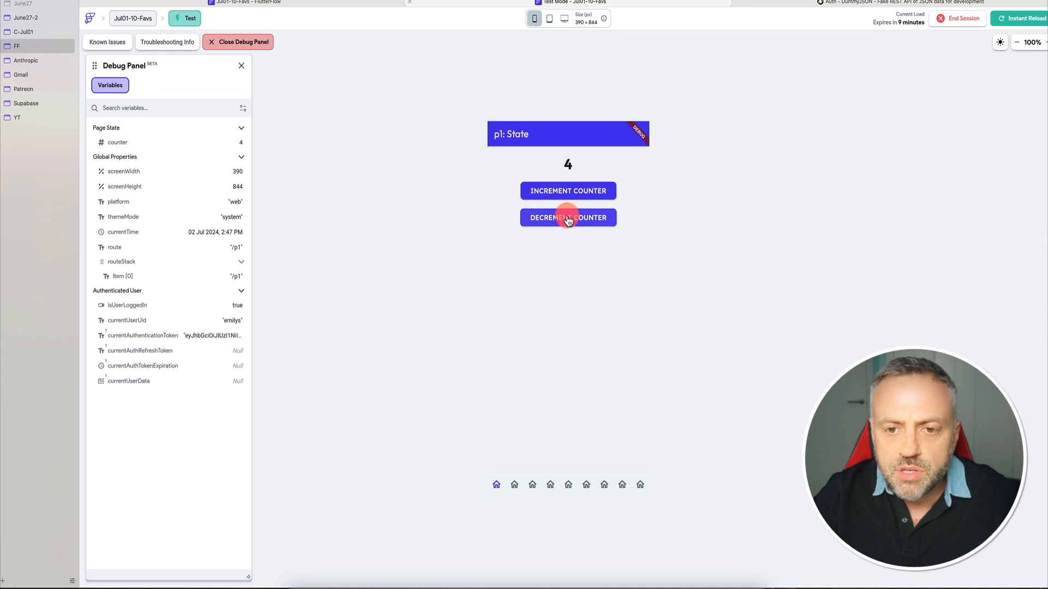
click(568, 222)
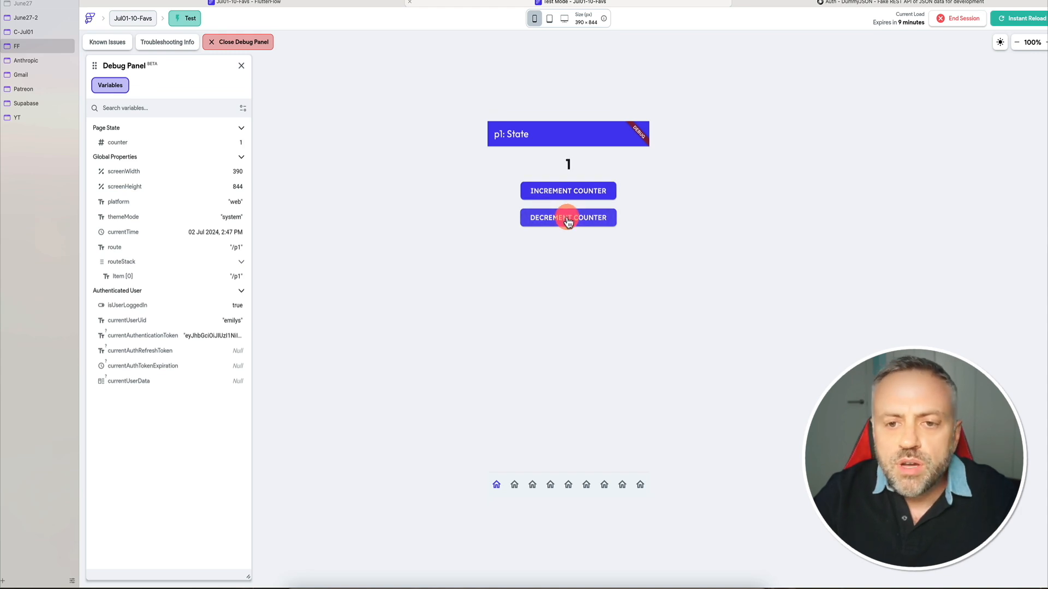
click(568, 221)
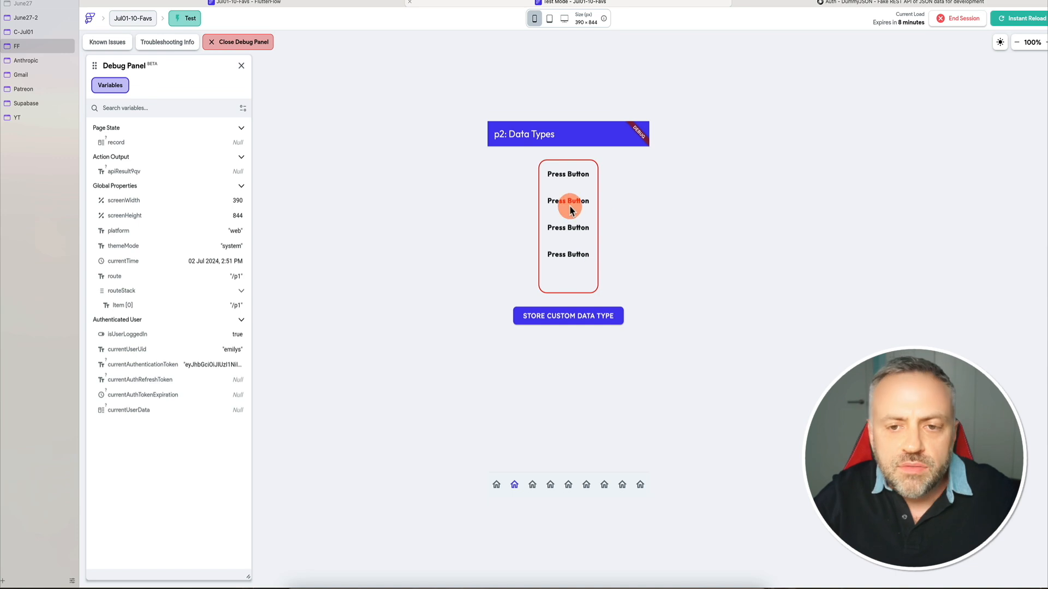
Store the custom data type (1, 1, 'delectus aut autem', false) in the p2 record and return to the editor
click(567, 318)
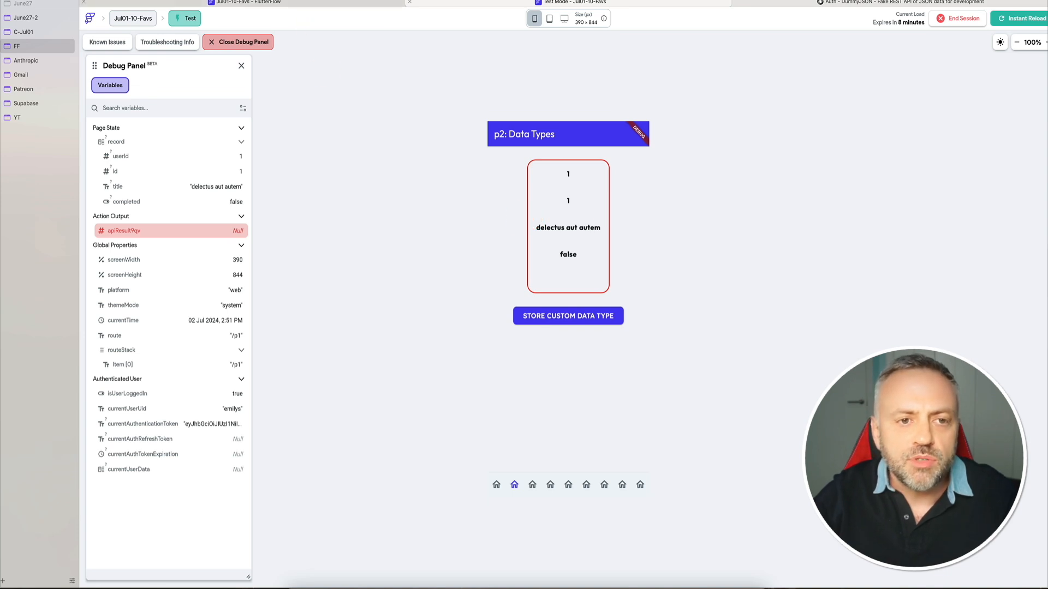
click(305, 3)
Open page p2, inspect its record-bound userId and title texts, and view the RecordType data schema
click(137, 102)
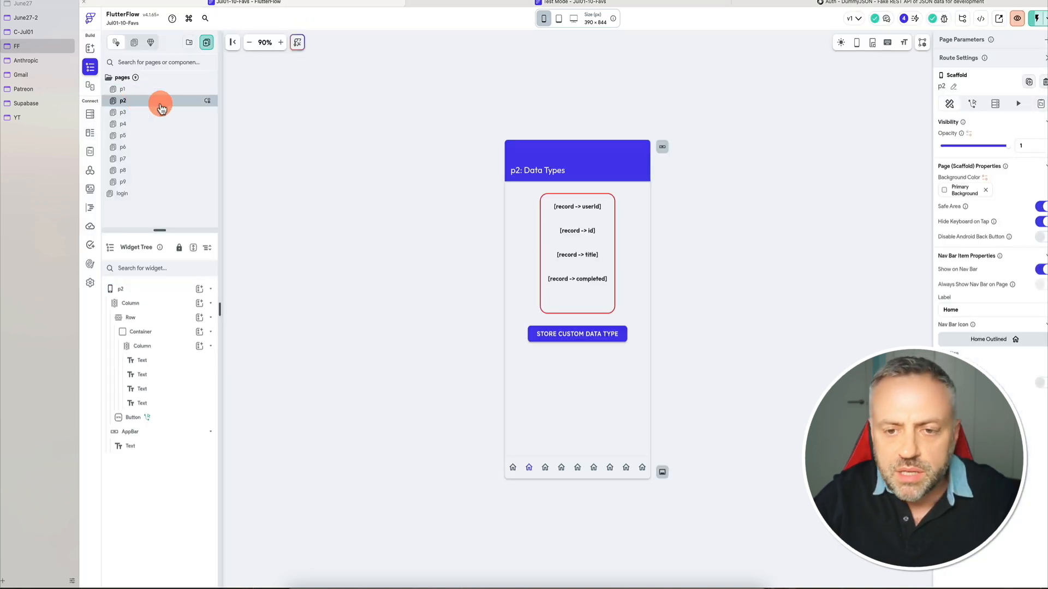
click(573, 259)
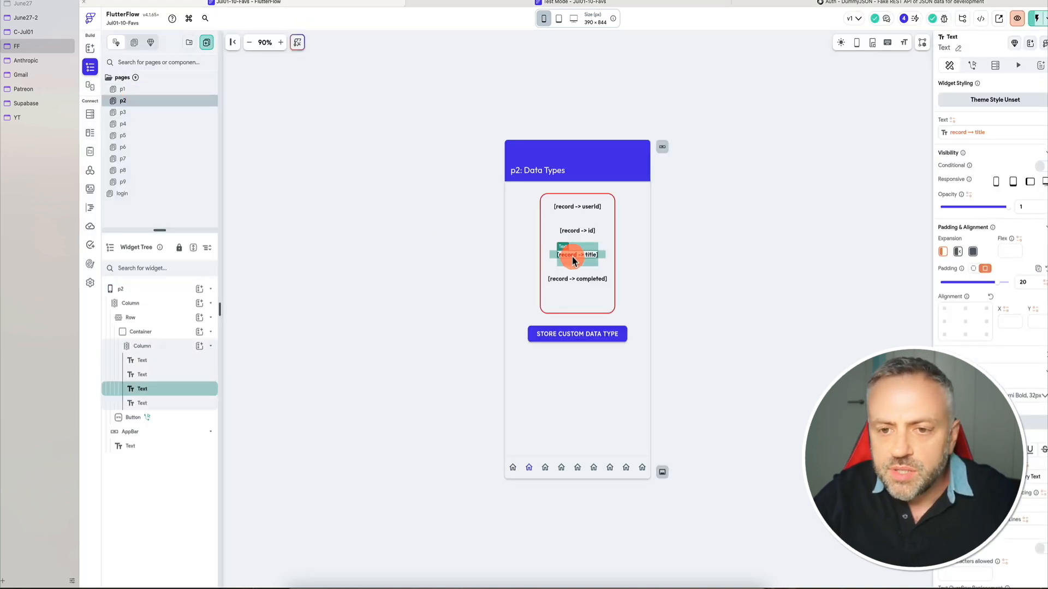
click(584, 206)
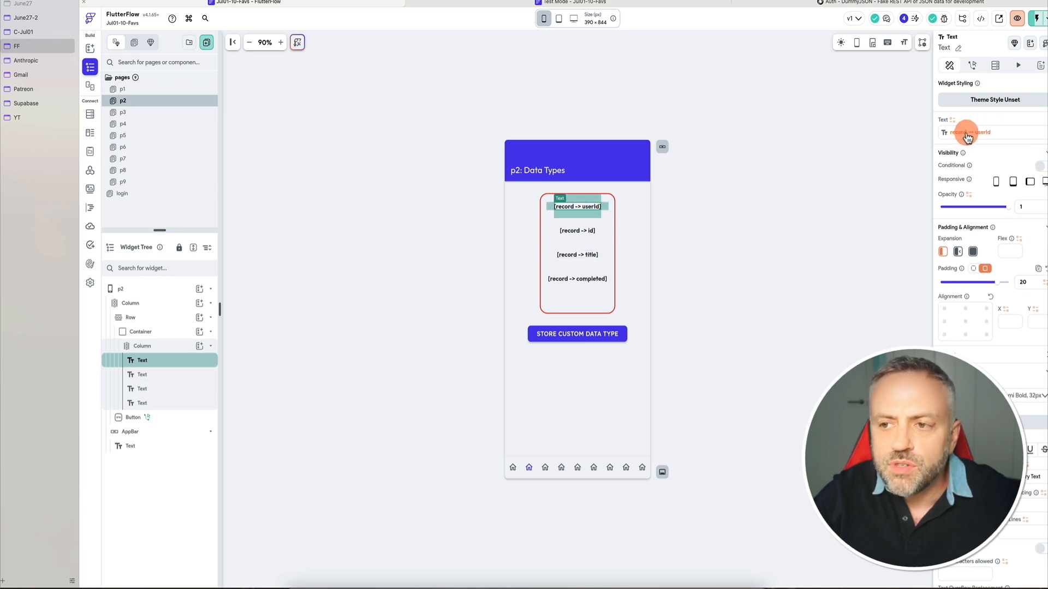
click(90, 133)
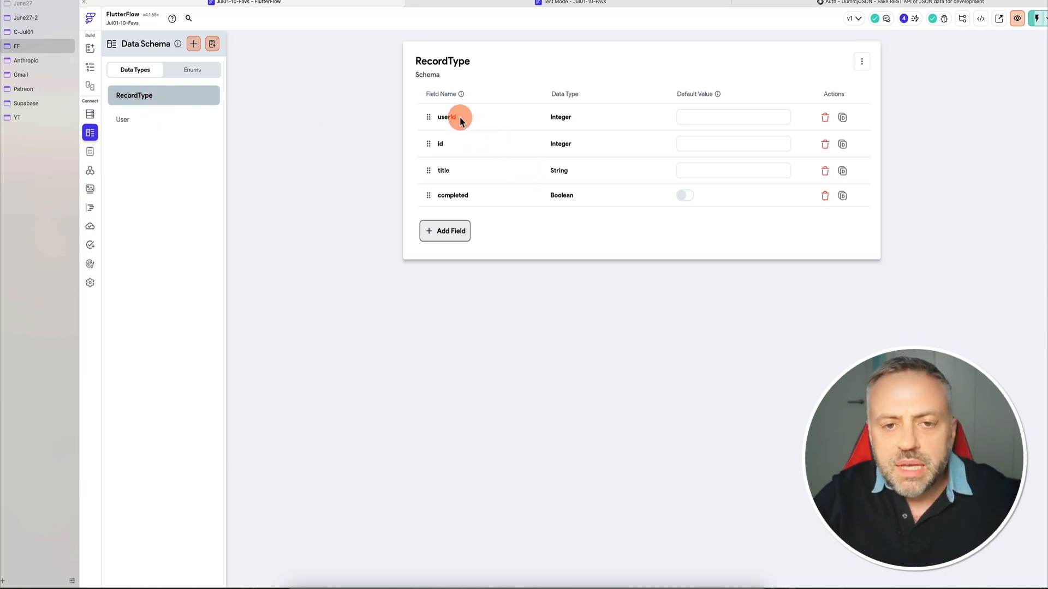
Test the JSONCall API call from its Response & Test section
click(91, 171)
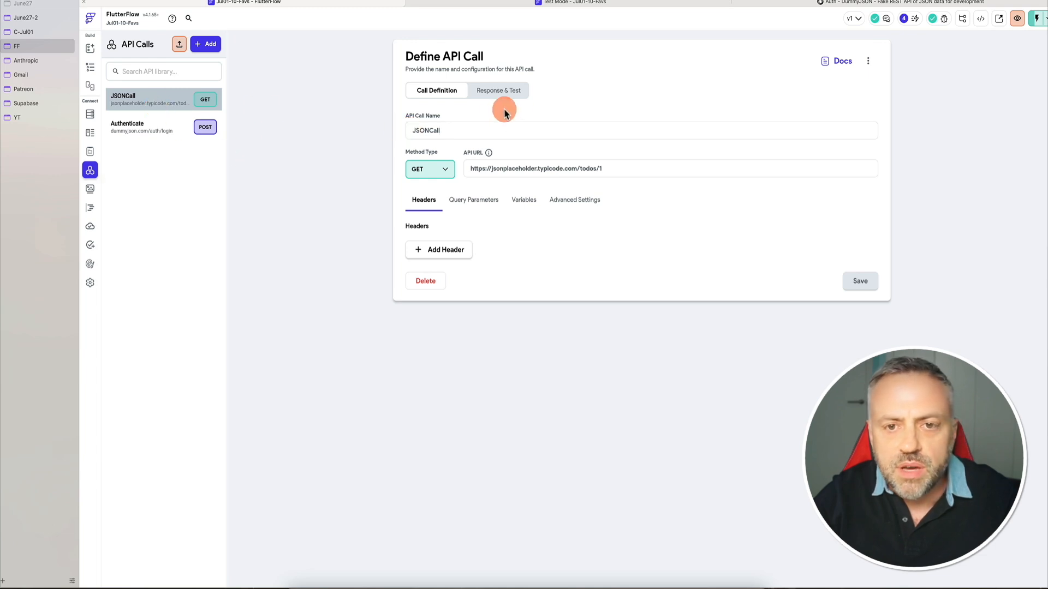
click(498, 90)
click(854, 91)
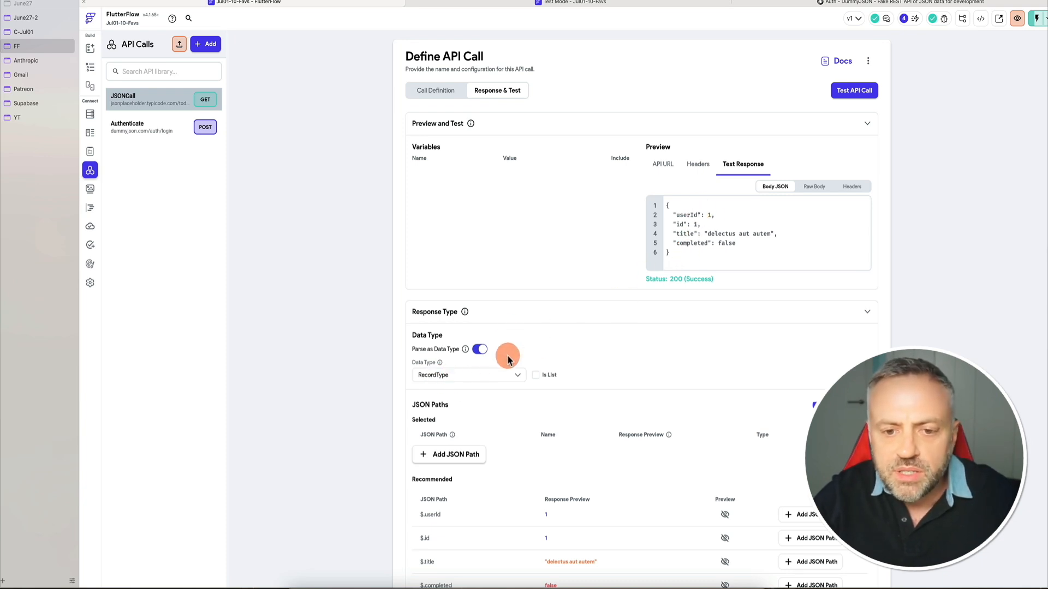
Return from the JSONCall definition to the page builder
click(93, 71)
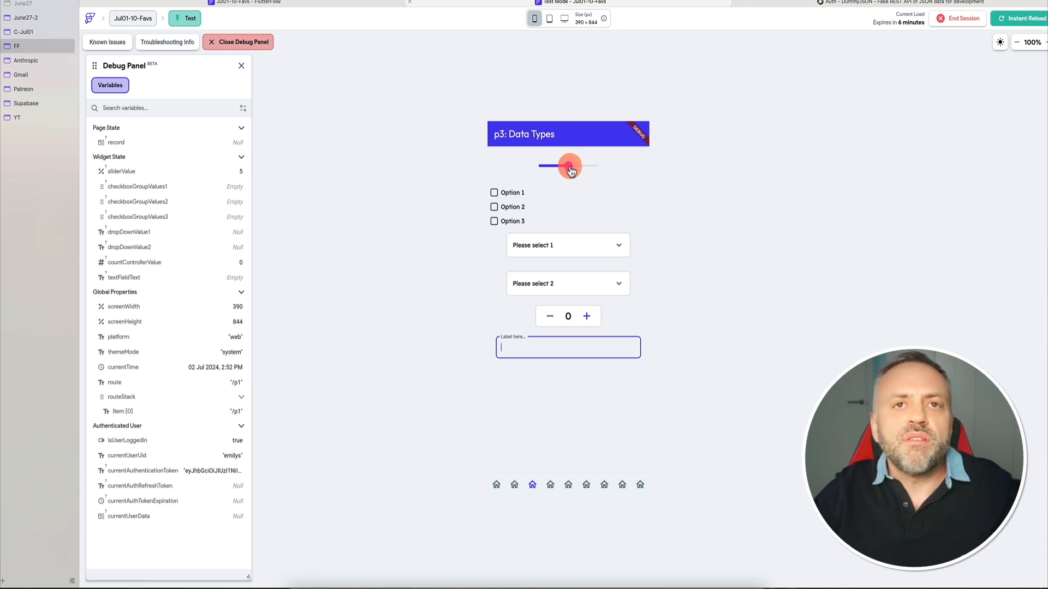
Drag the p3 slider to about 7.92
drag(570, 171, 552, 171)
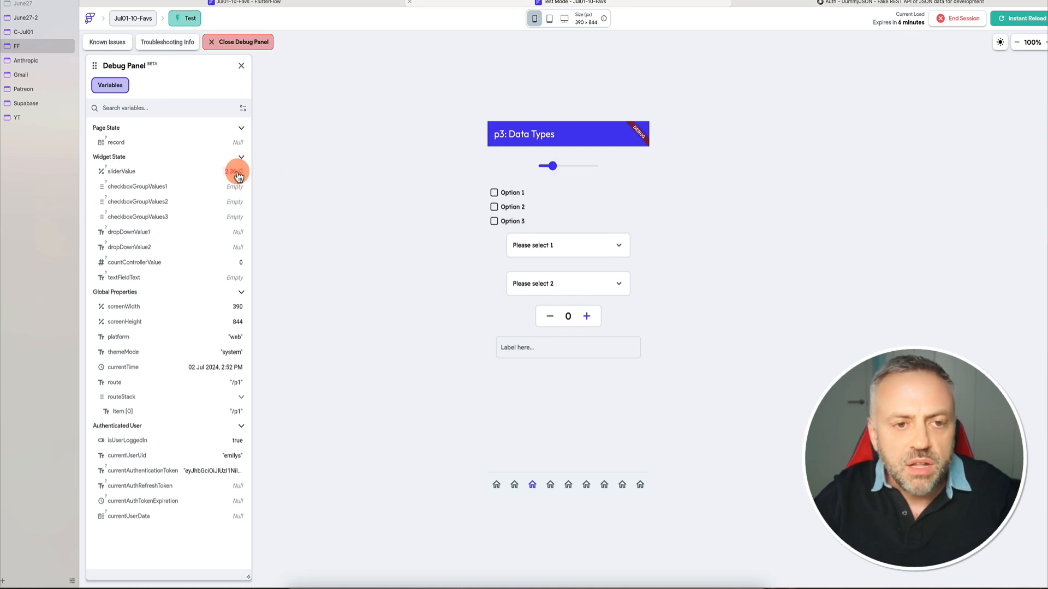
click(554, 169)
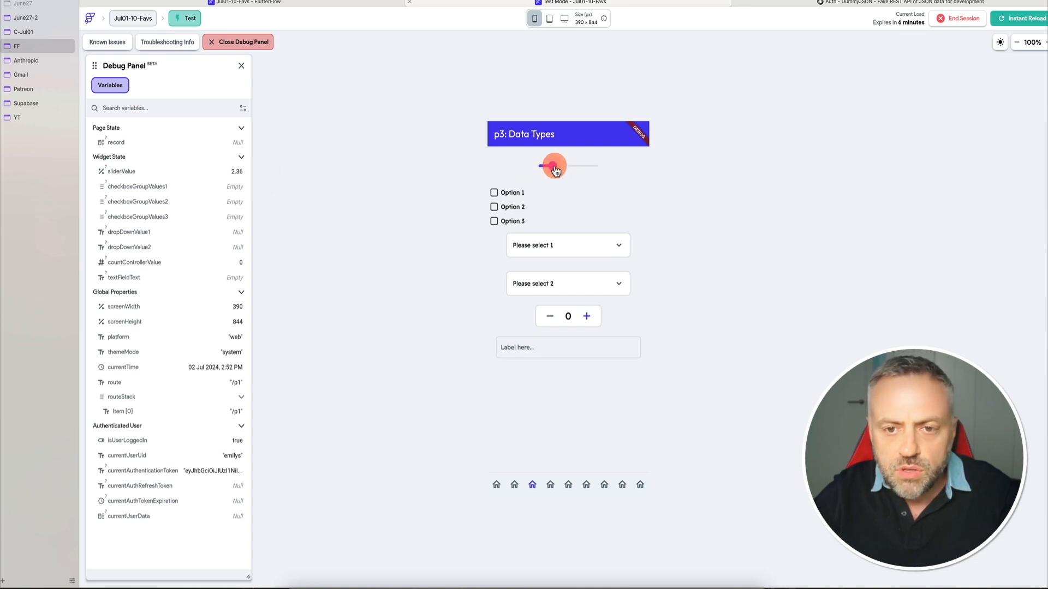
drag(557, 171, 585, 166)
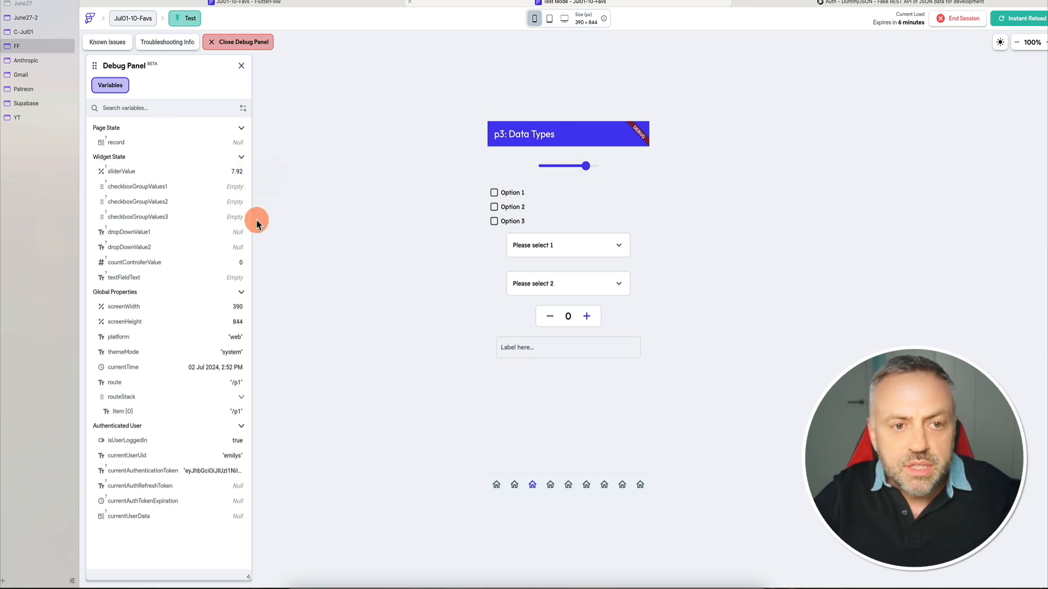
click(579, 175)
Tick and untick checkbox Options 1–3, then set the first dropdown to Option 1
click(499, 194)
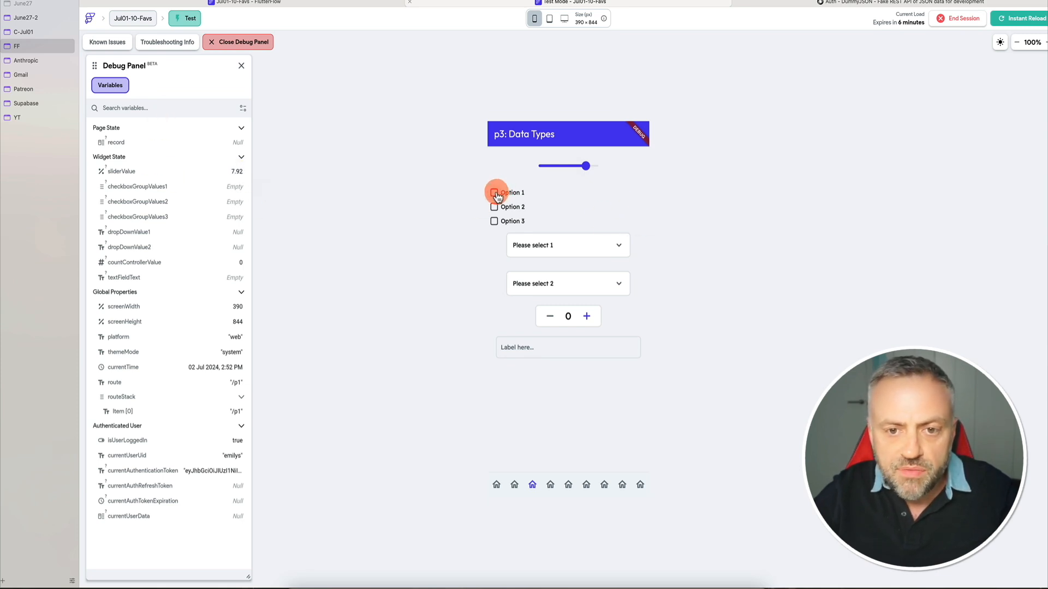
click(498, 231)
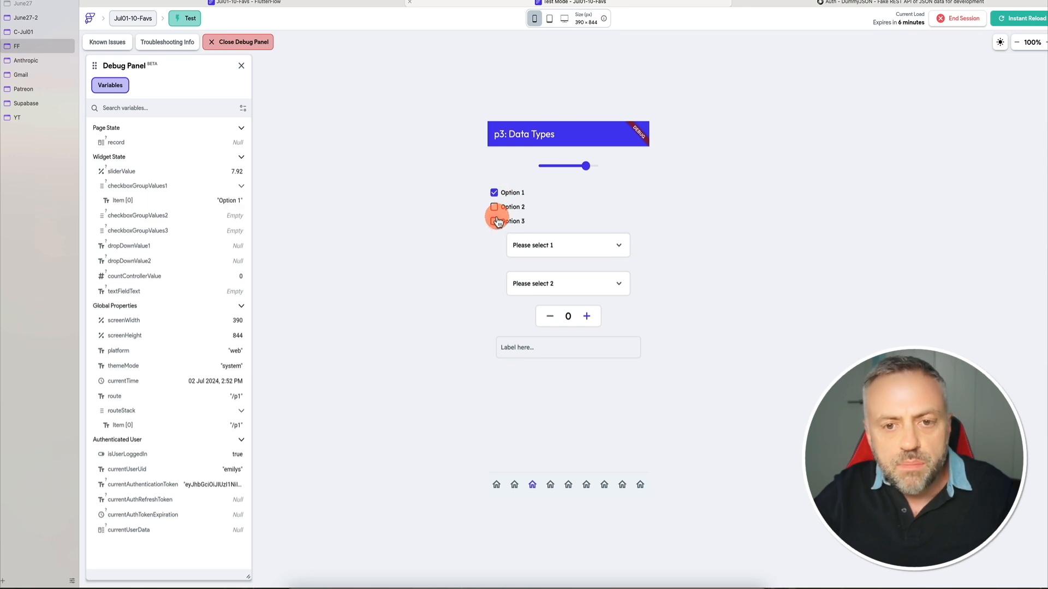
click(494, 207)
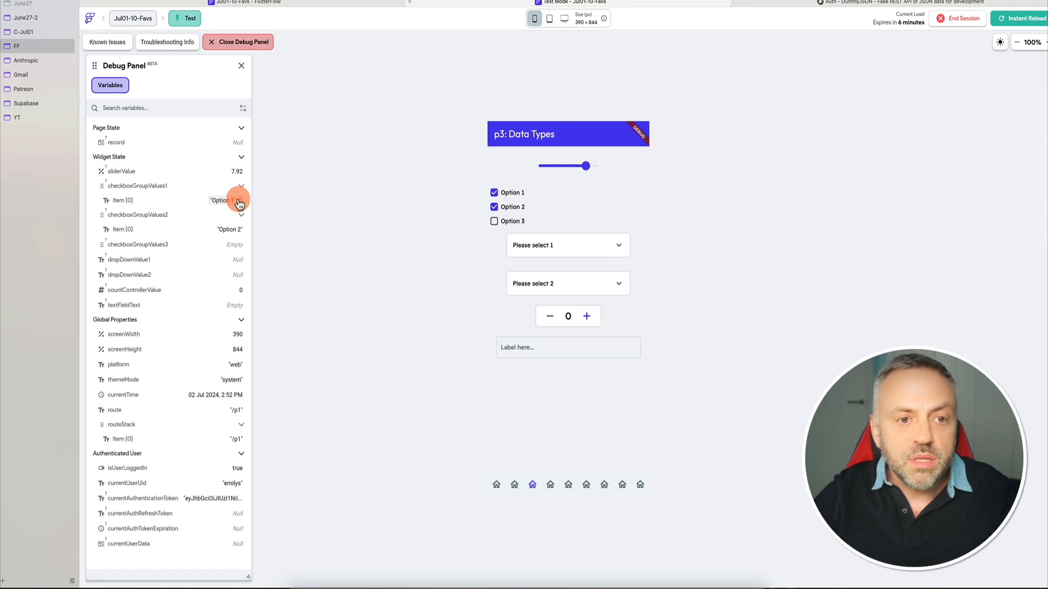
click(494, 222)
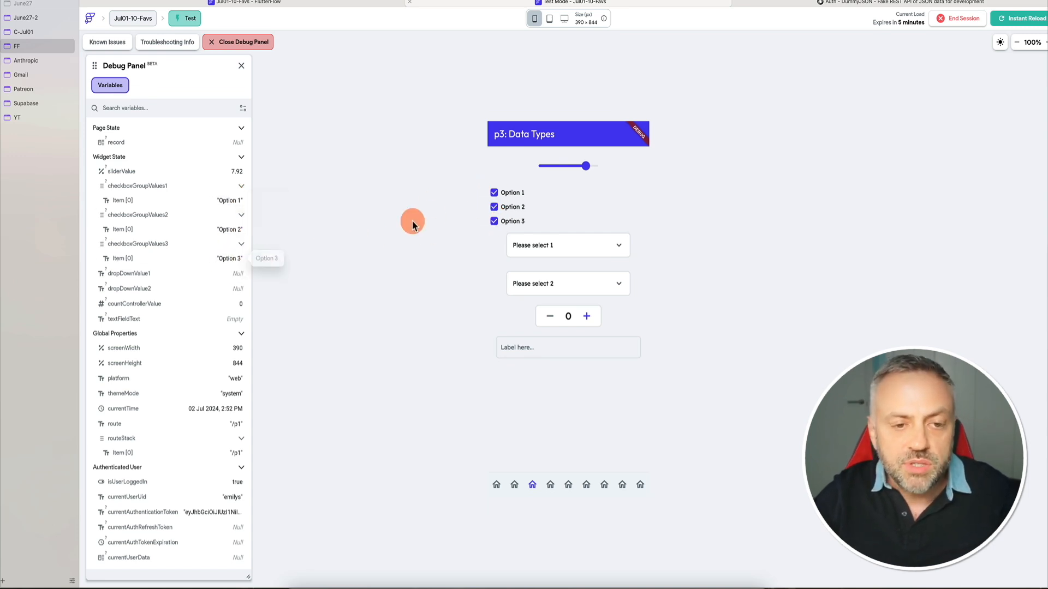
click(494, 222)
click(494, 207)
click(494, 193)
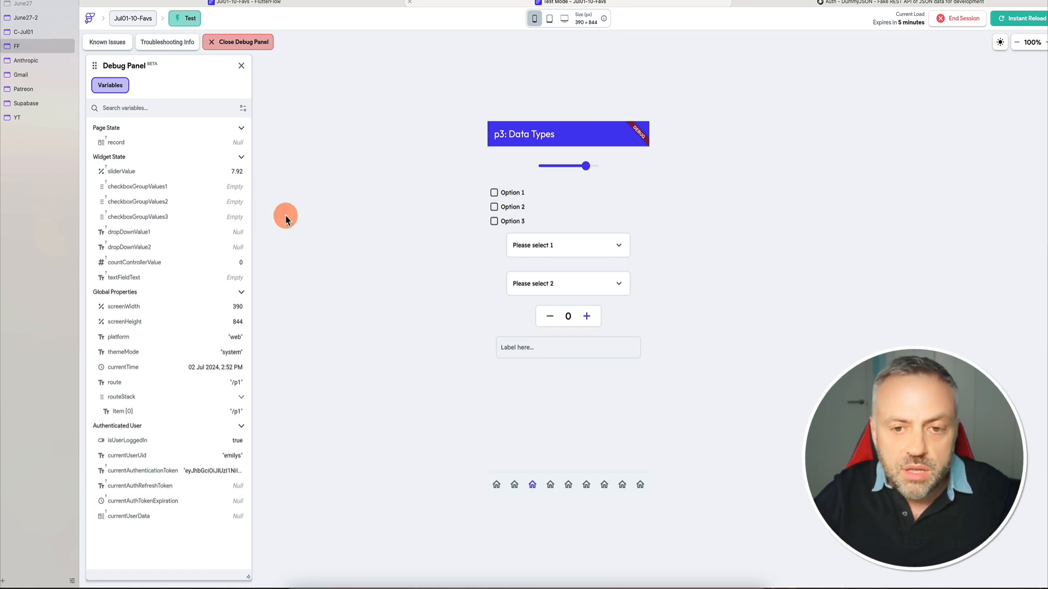
click(583, 250)
click(557, 247)
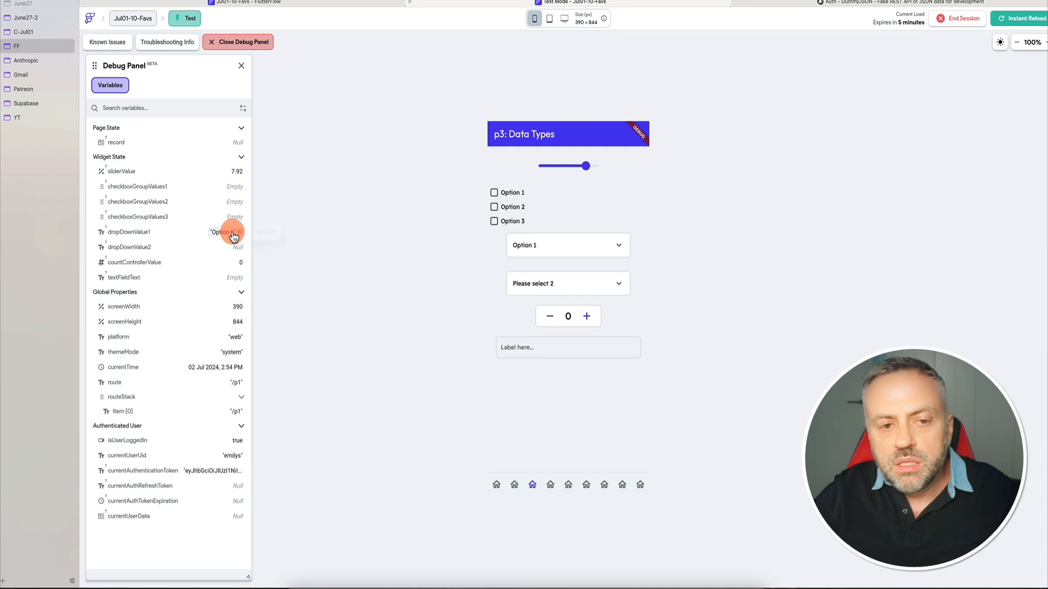
Choose Option 1 in the second dropdown, raise the counter to 5, and focus the 'Label here' field
click(546, 284)
click(546, 283)
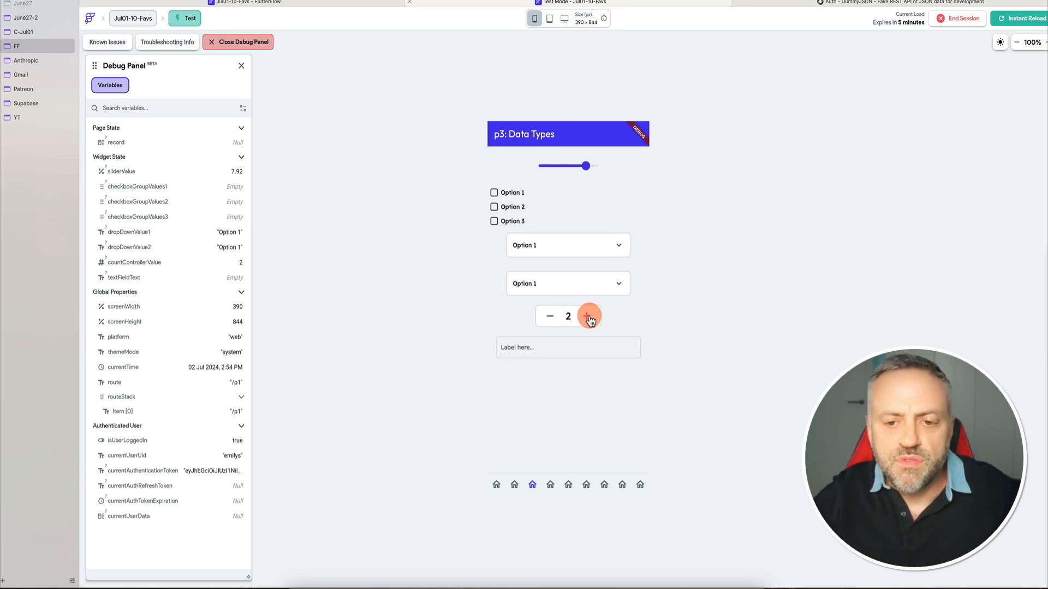
click(587, 318)
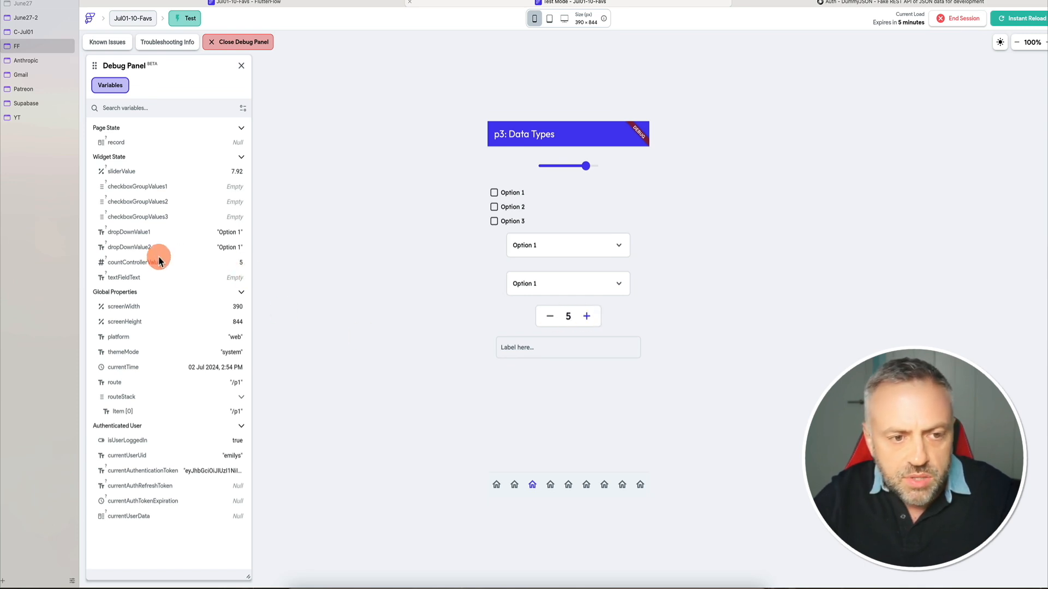
click(540, 349)
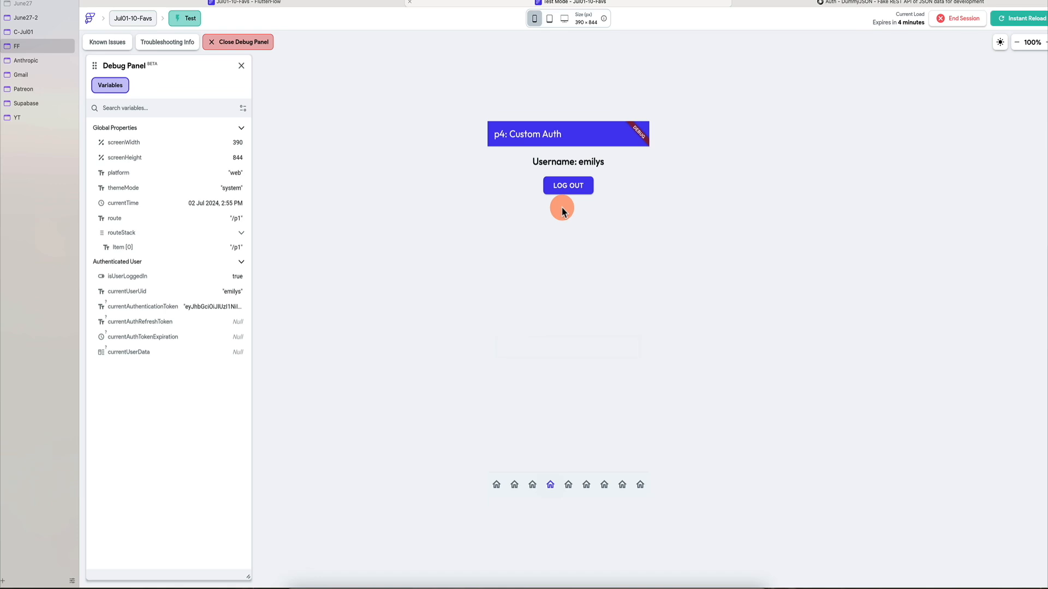
Press LOG OUT on p4 to reach the Welcome Back login screen
click(564, 189)
click(572, 191)
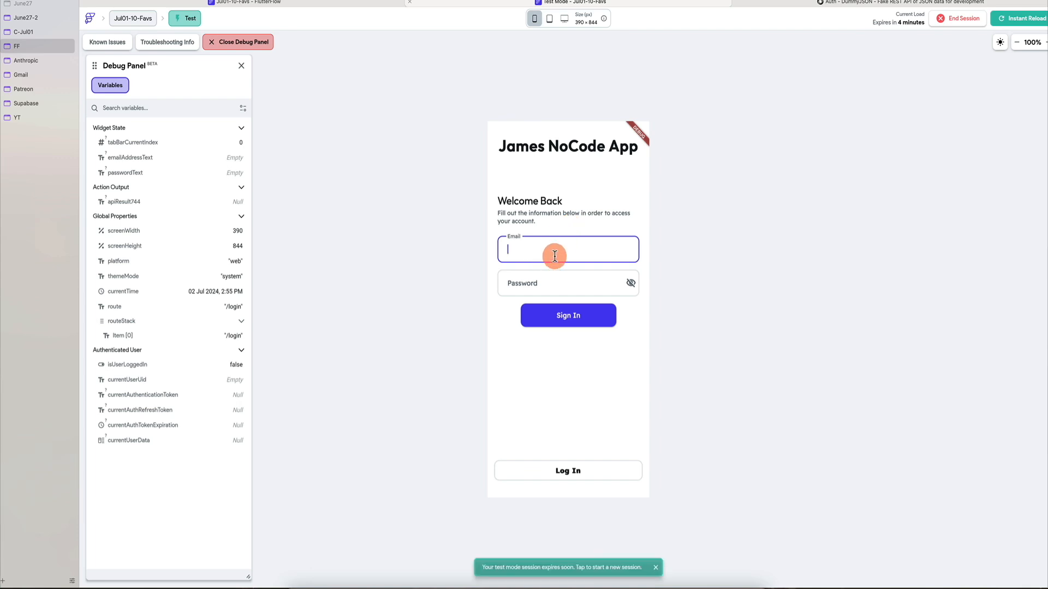
Sign in to the test app with the demo email and password, dismissing the success message
text(emilys)
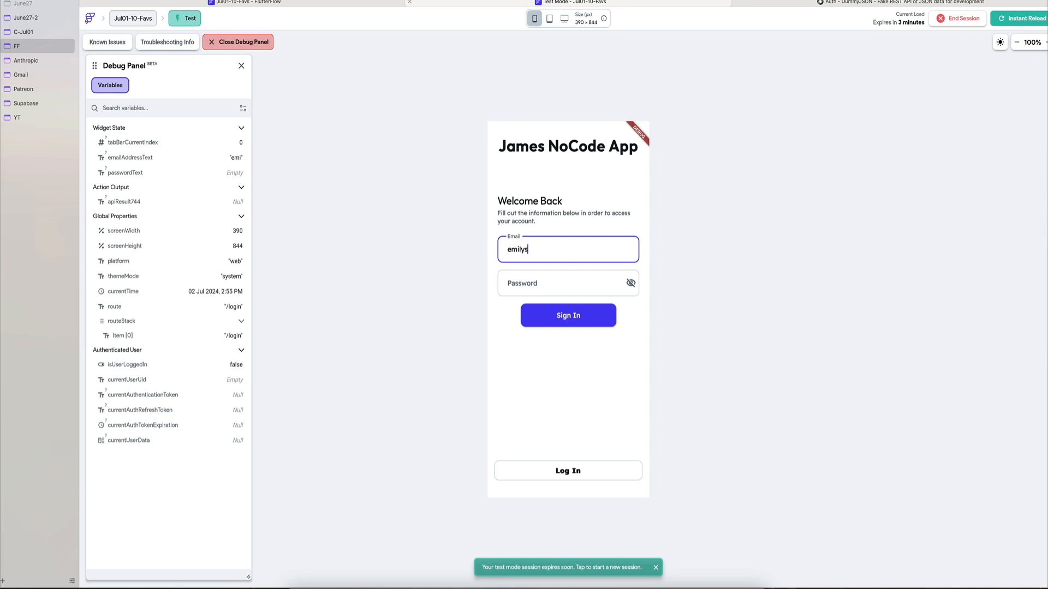
click(527, 281)
text(em)
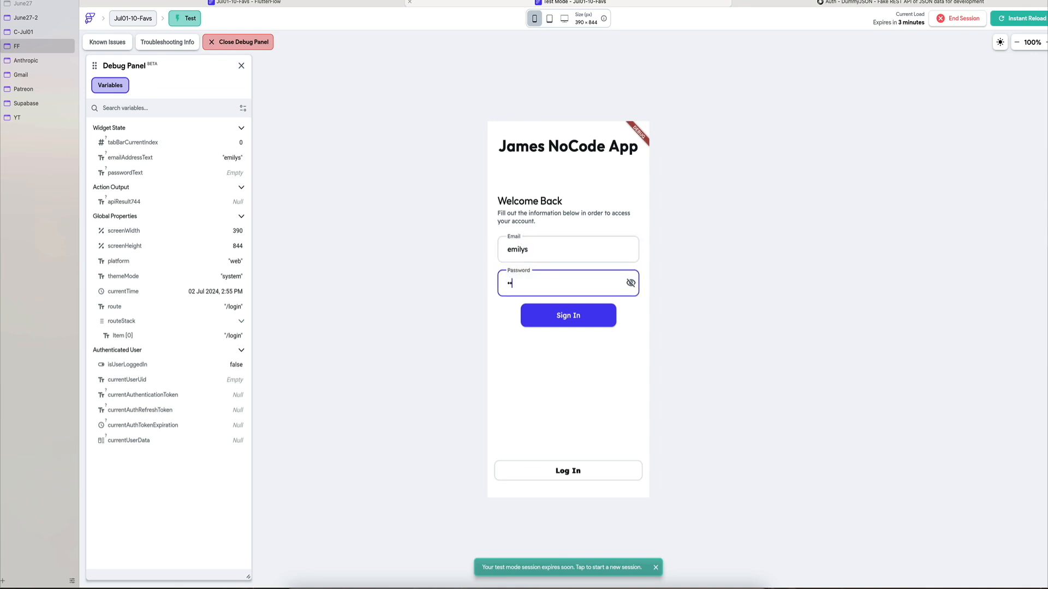
text(ilyspass)
click(632, 283)
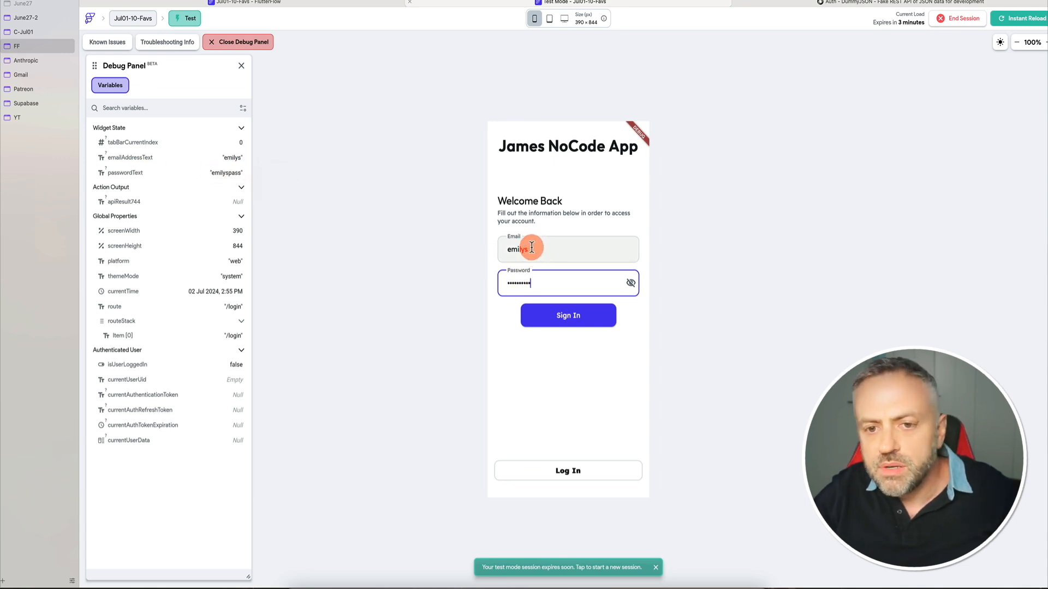
click(565, 325)
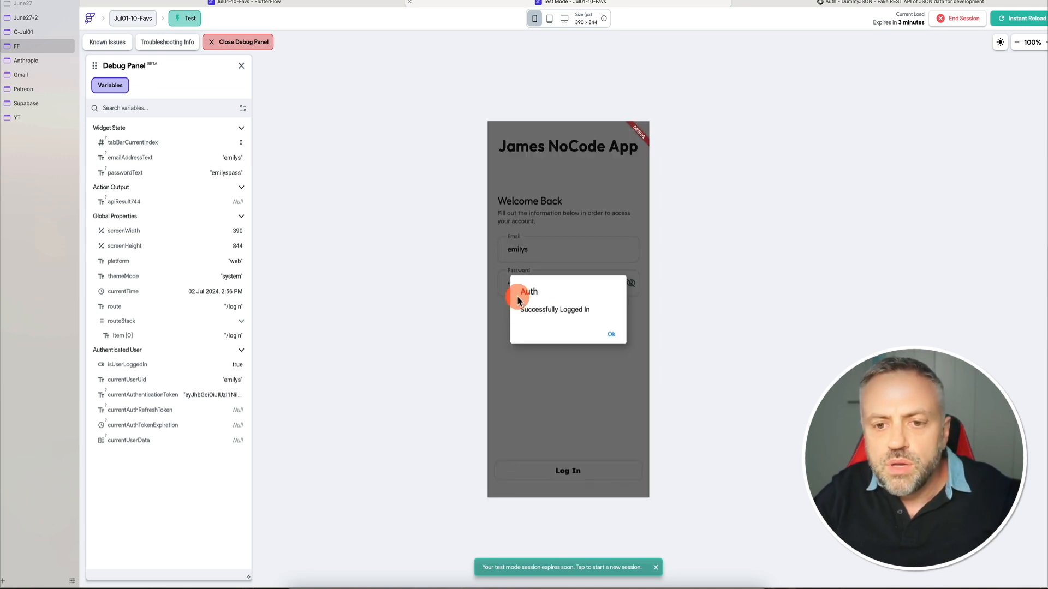
click(611, 332)
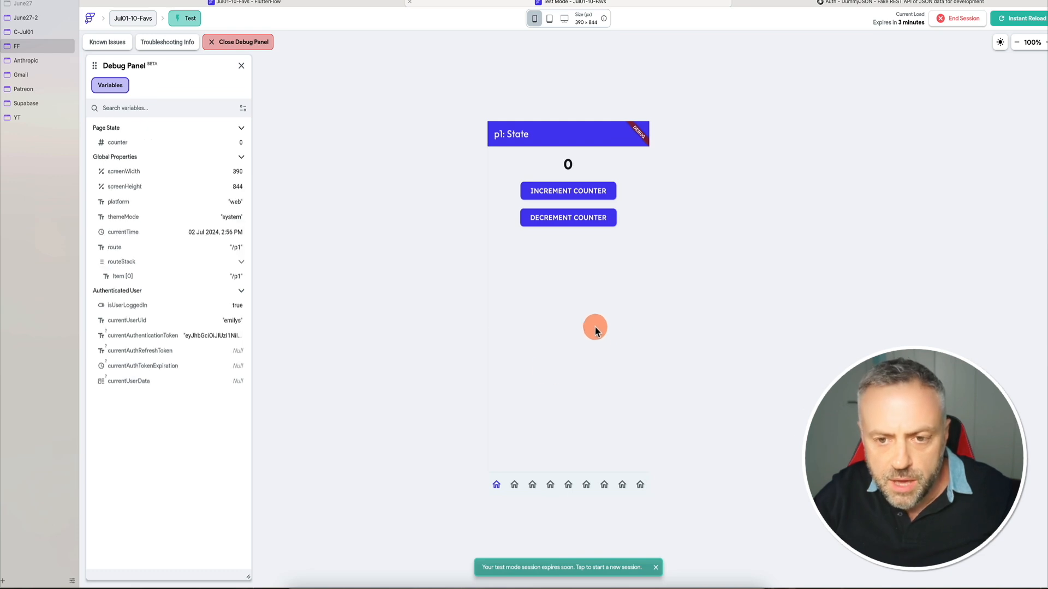
Navigate to the p4: Custom Auth page in the test app, then open p4 in the editor
click(567, 485)
click(550, 485)
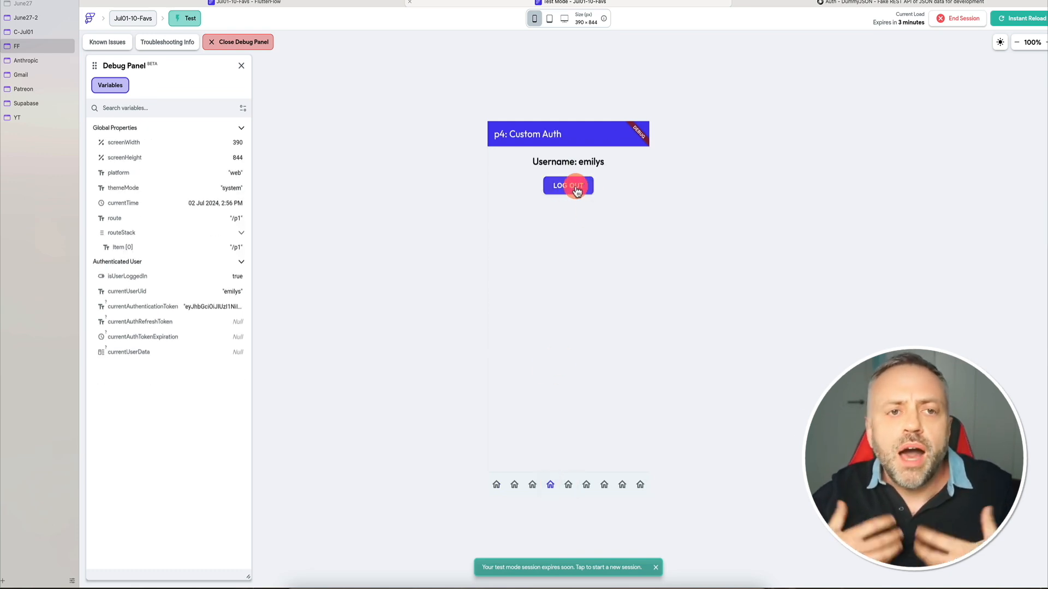
click(334, 5)
click(152, 128)
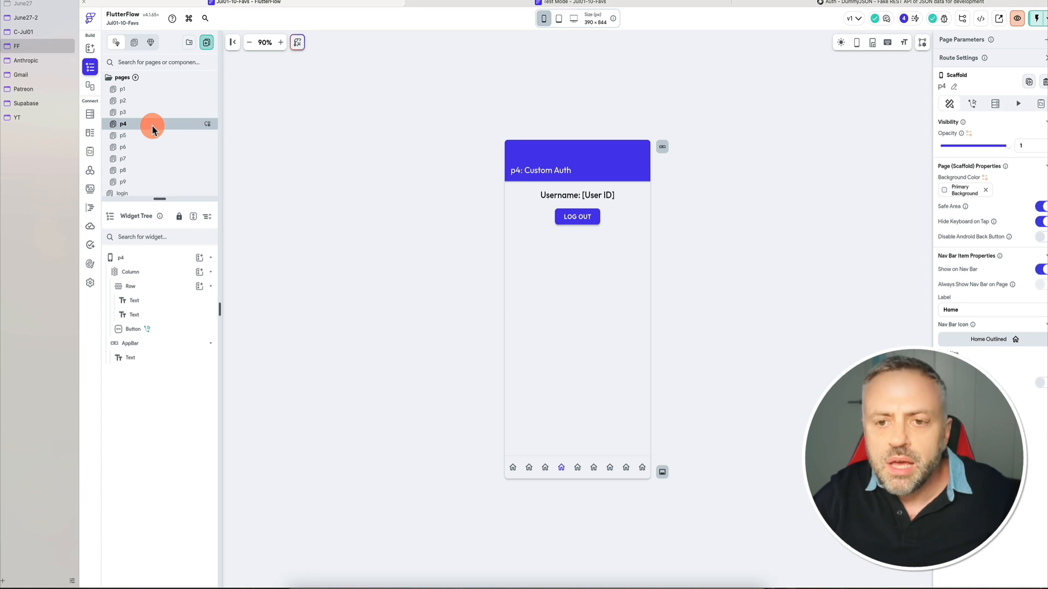
Go to the login page and open the Sign In button's action flow editor
click(573, 218)
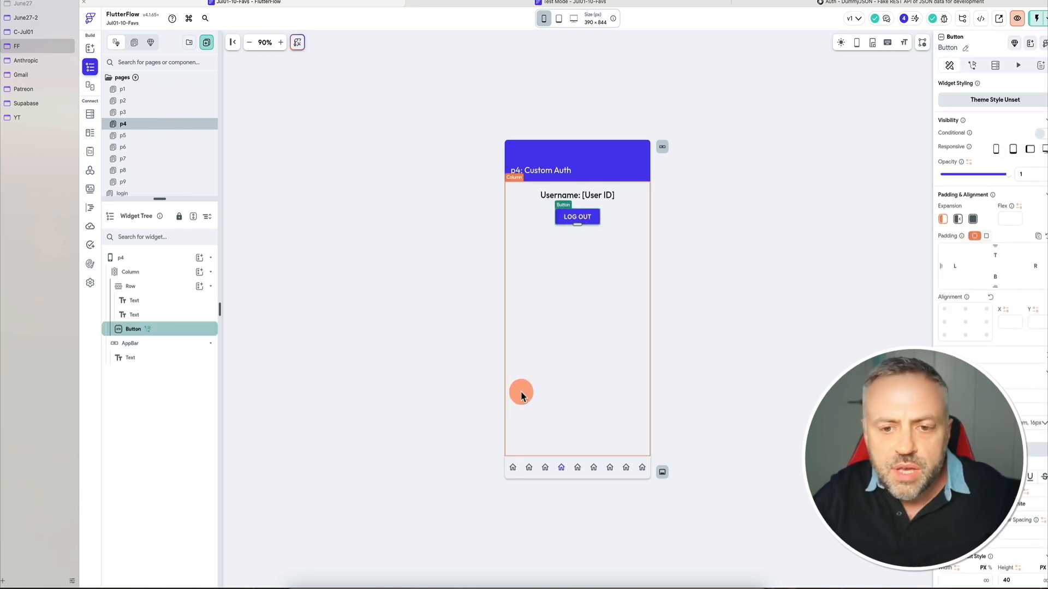
click(129, 193)
click(579, 330)
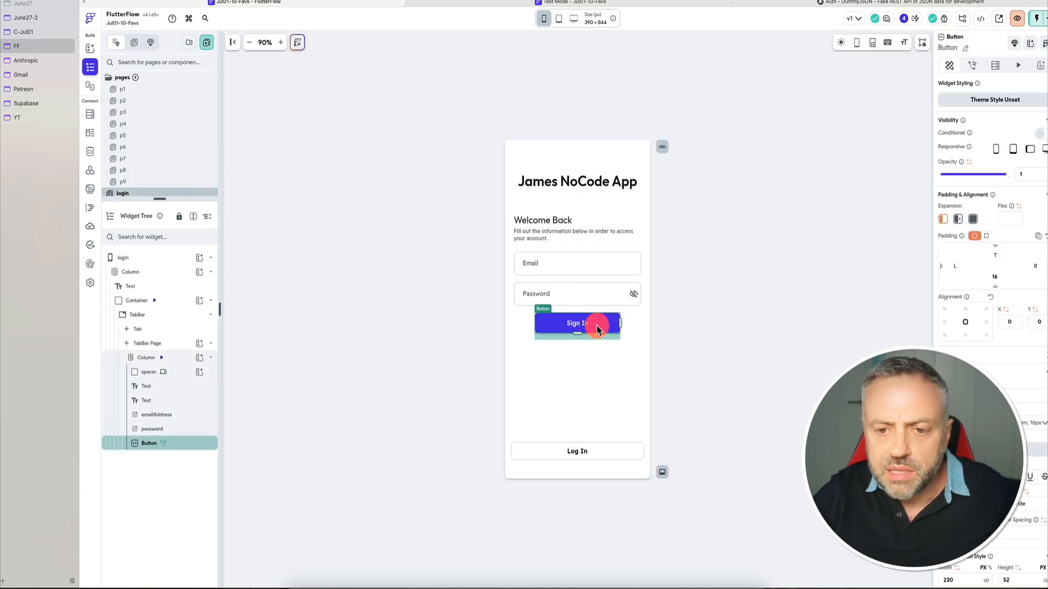
click(973, 67)
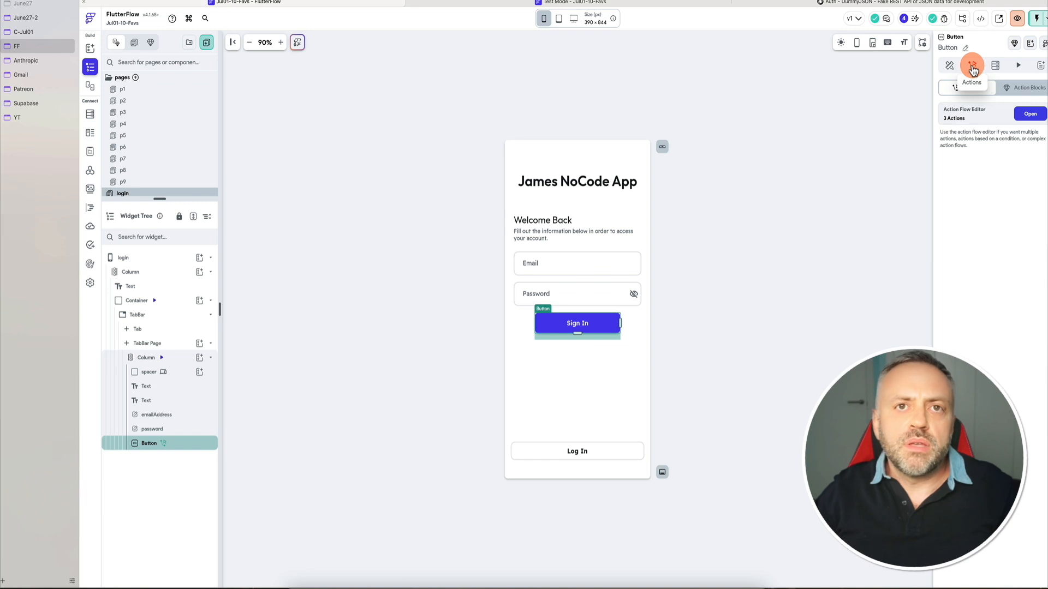
click(1030, 114)
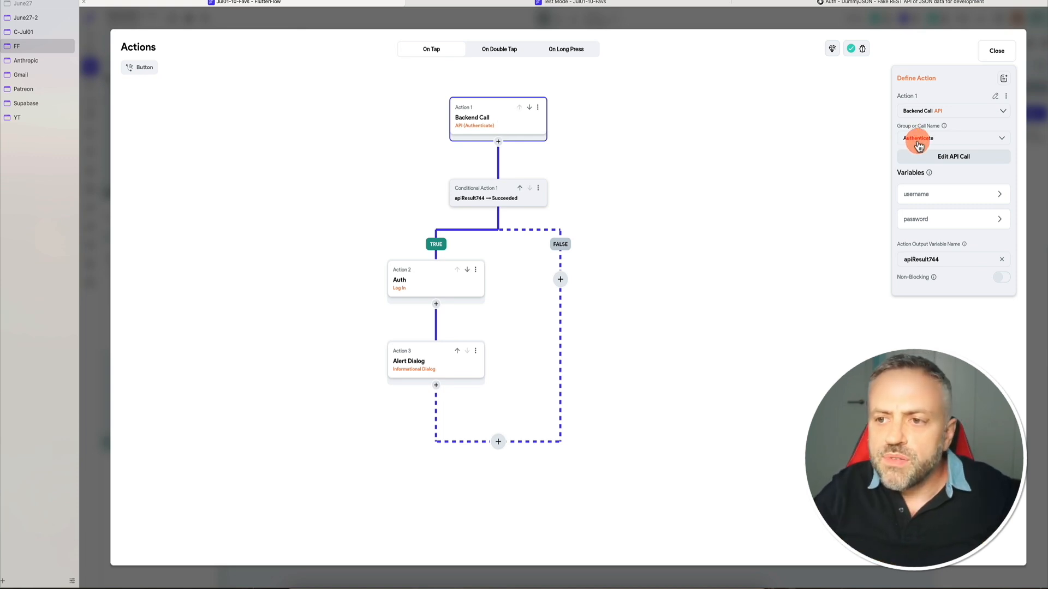
Open the Authenticate API call and test it, getting 200 (Success)
click(941, 158)
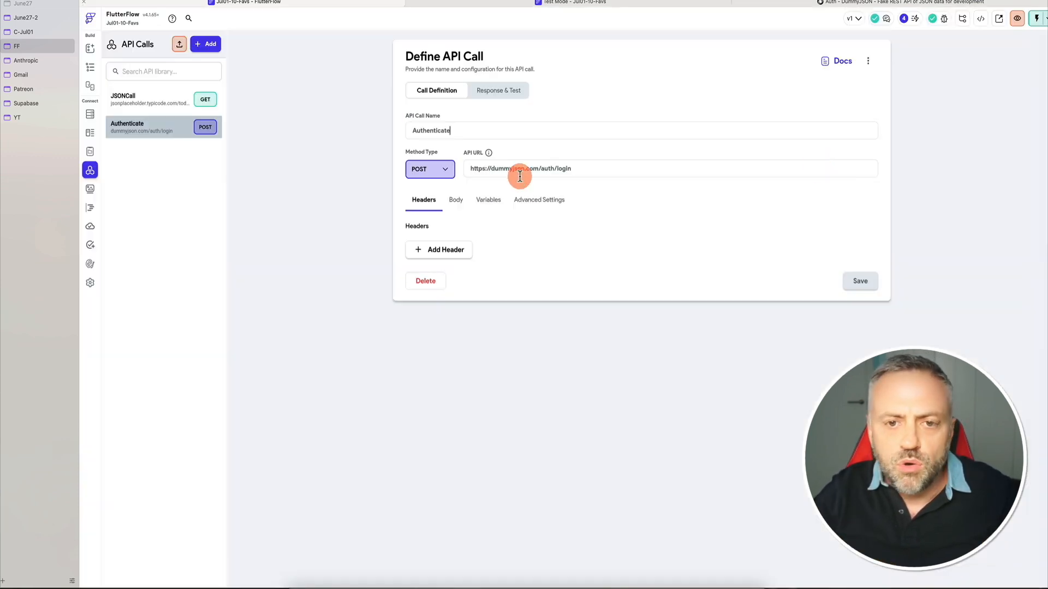
click(498, 90)
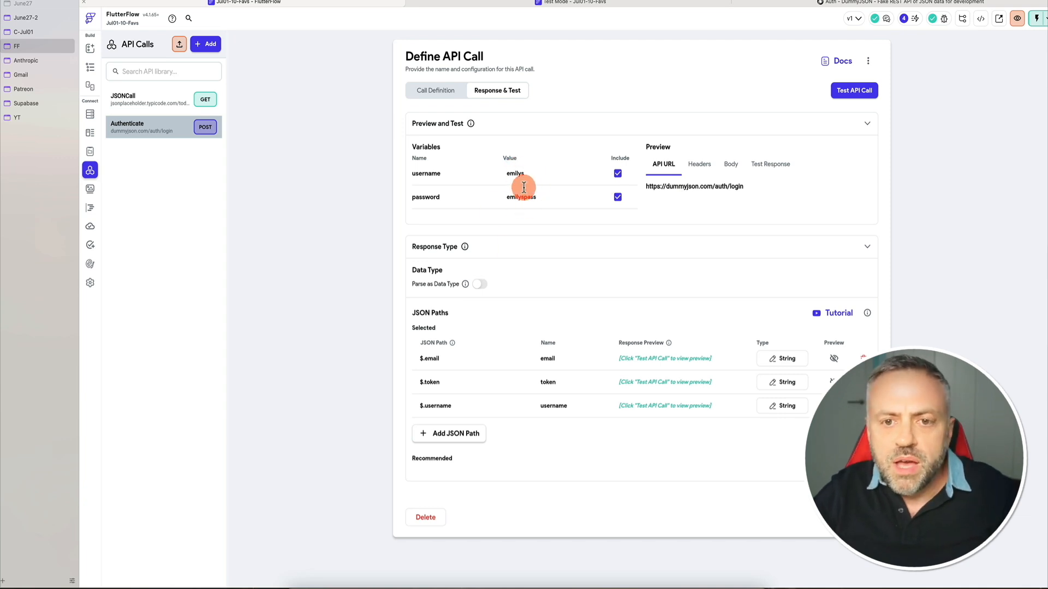
click(860, 92)
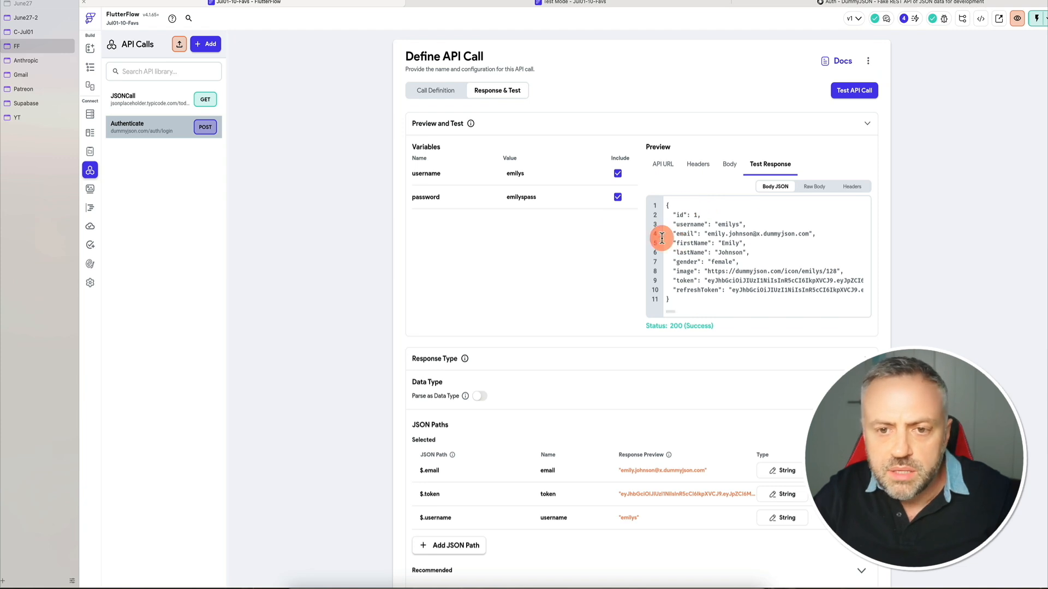
Append digits to the test password value and retest the call with the wrong password
click(538, 197)
text(222)
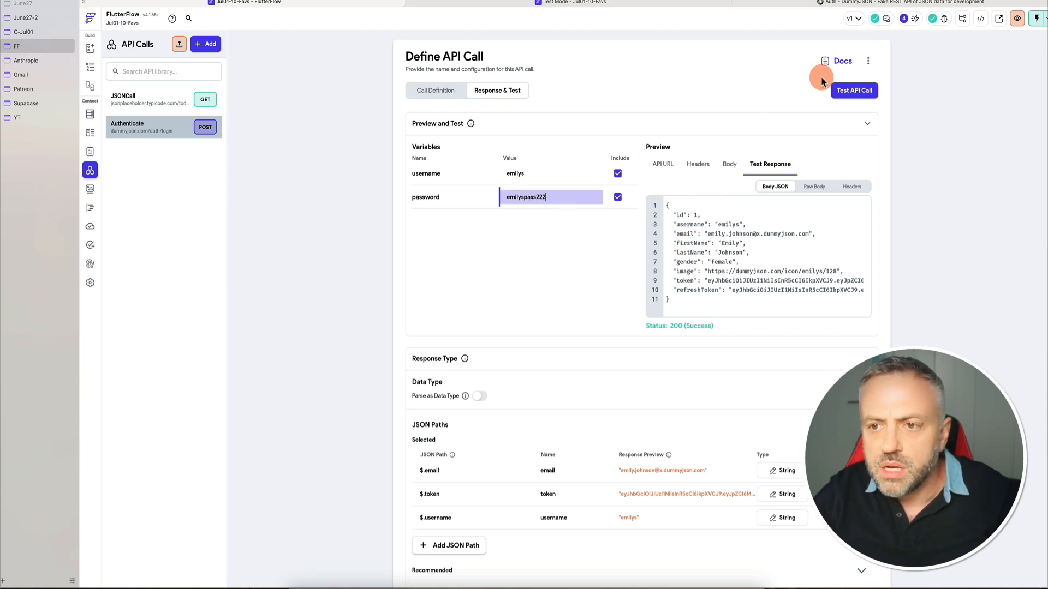
click(855, 91)
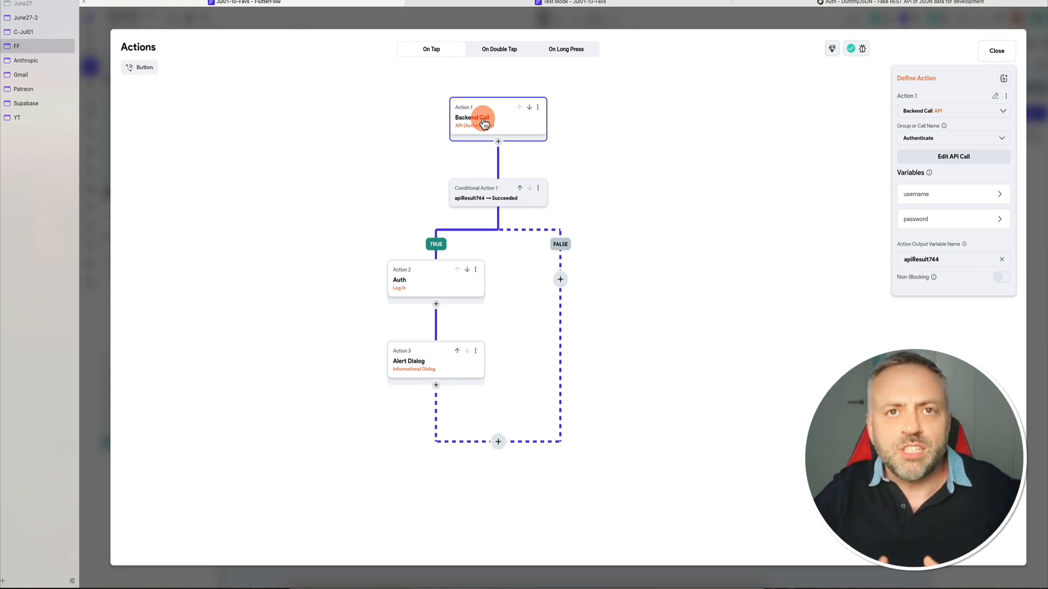
Inspect the Log In auth action's settings and the backend API call action in the login flow
click(427, 288)
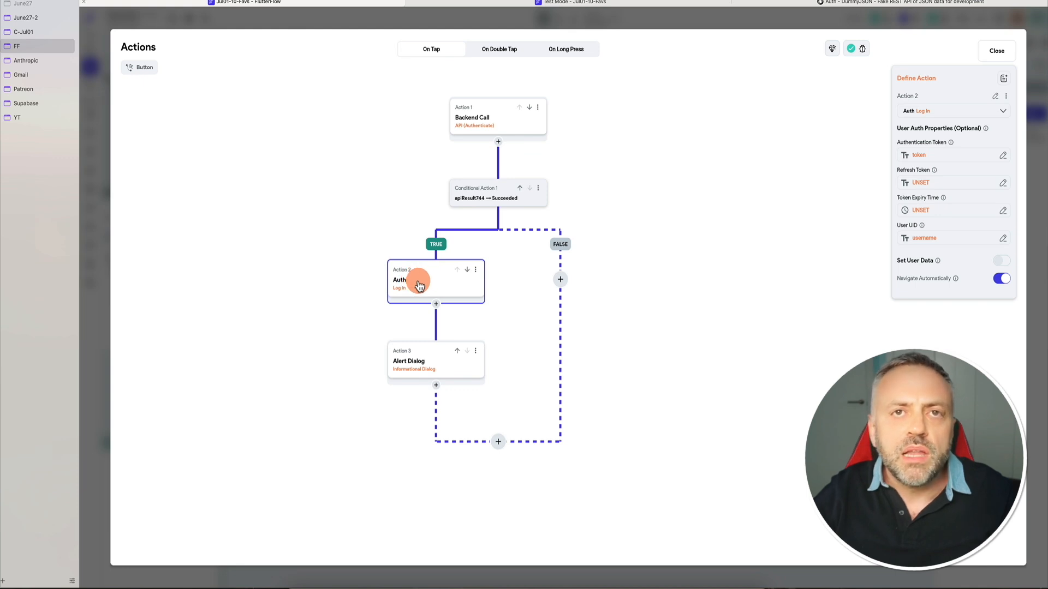
click(480, 121)
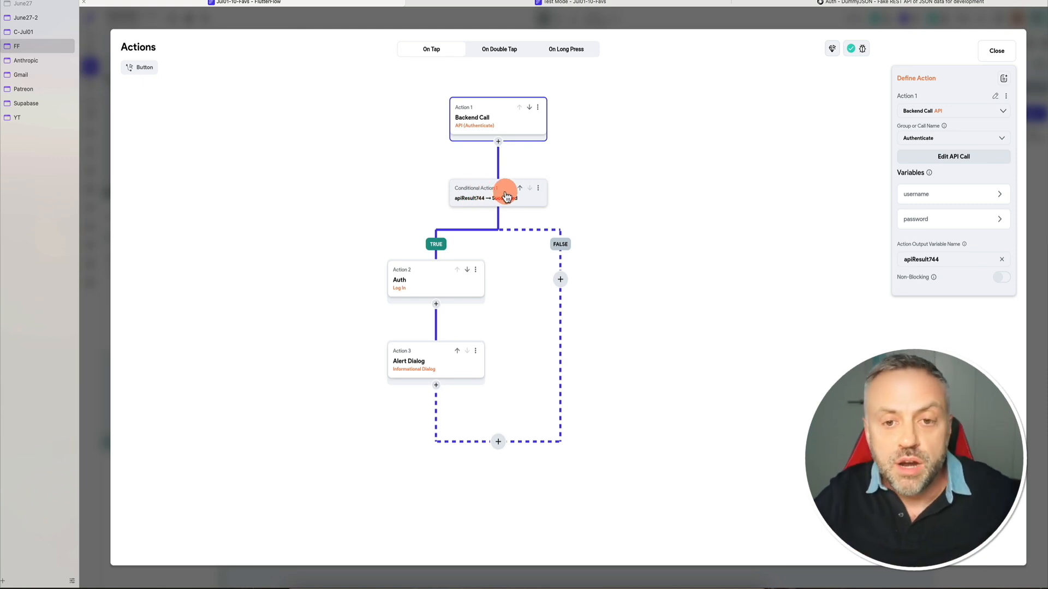
click(437, 285)
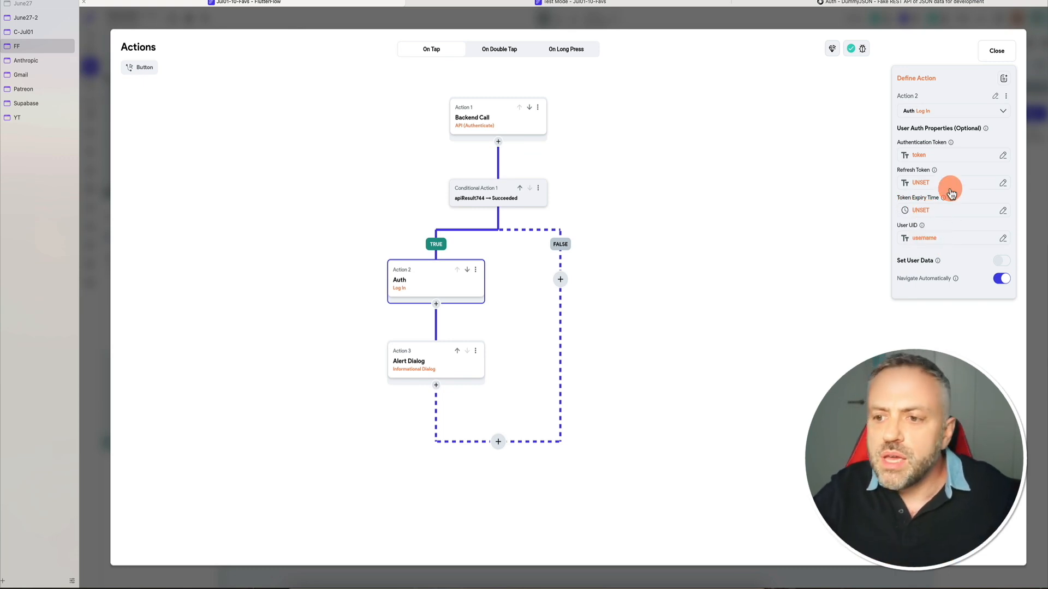
Try Set User Data with a User object and uid field, cancel, leave it off, and close the editor
click(1002, 261)
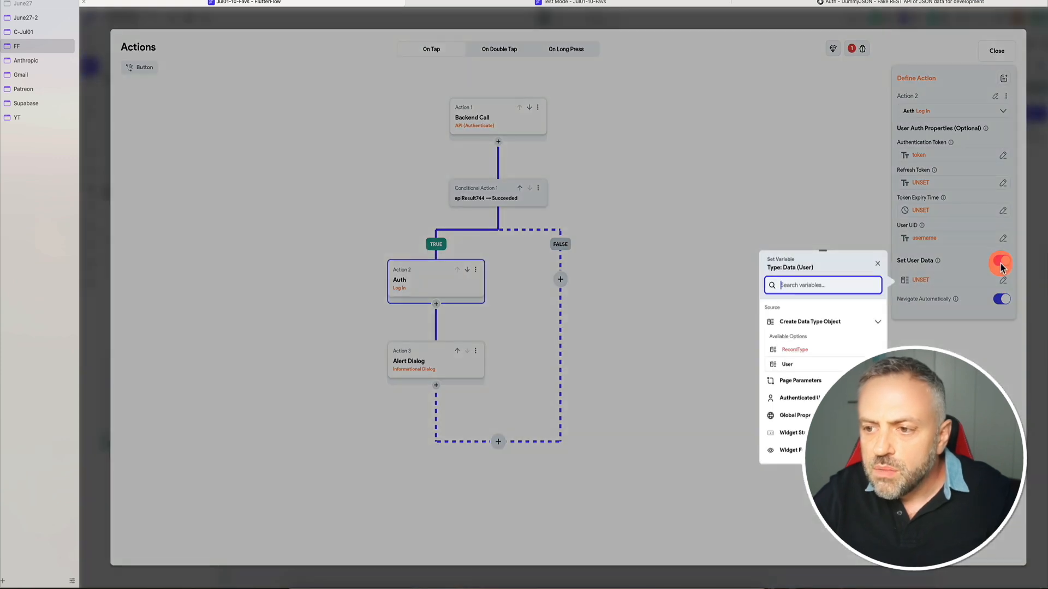
click(786, 365)
click(800, 351)
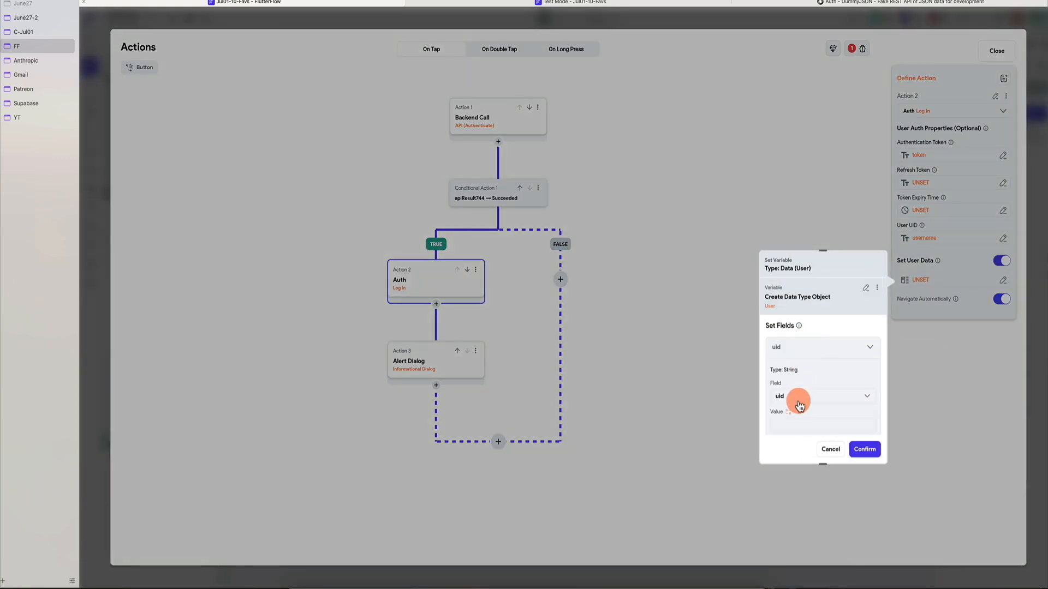
click(828, 447)
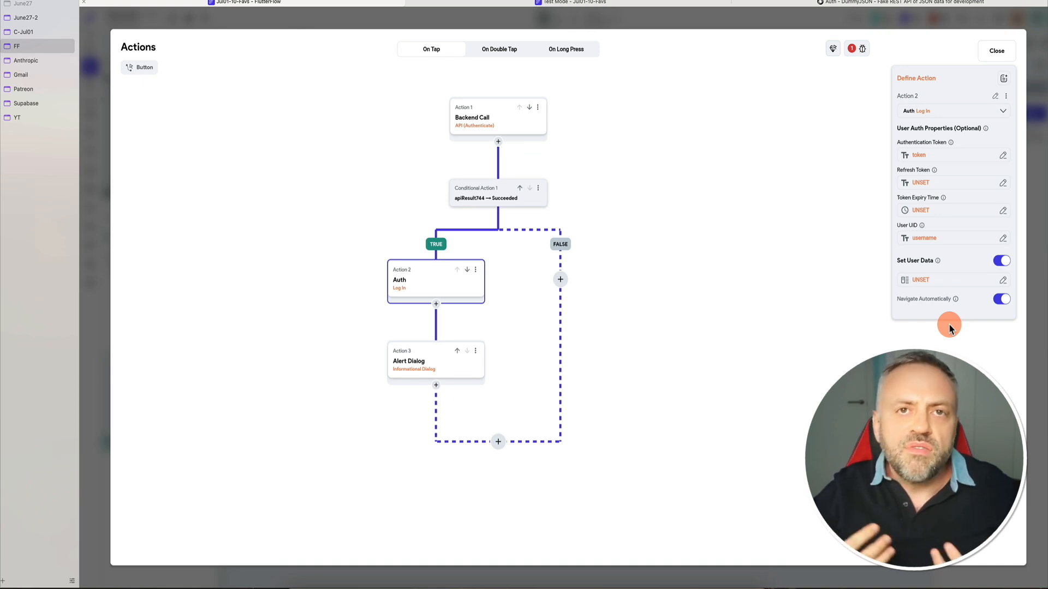
click(1001, 260)
click(1035, 265)
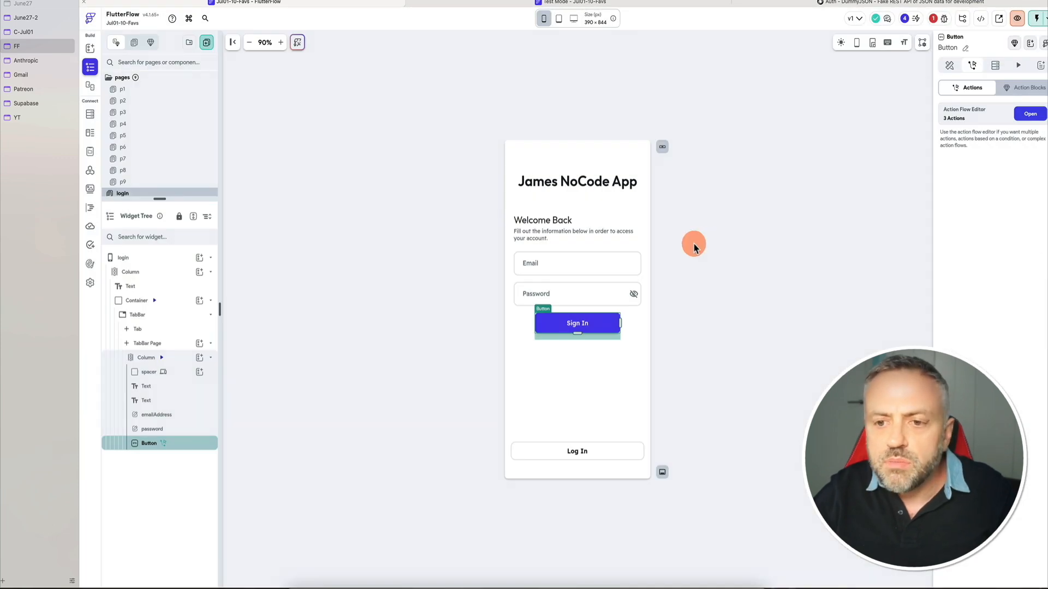
View the actions on page p4's LOG OUT button
click(137, 125)
click(591, 219)
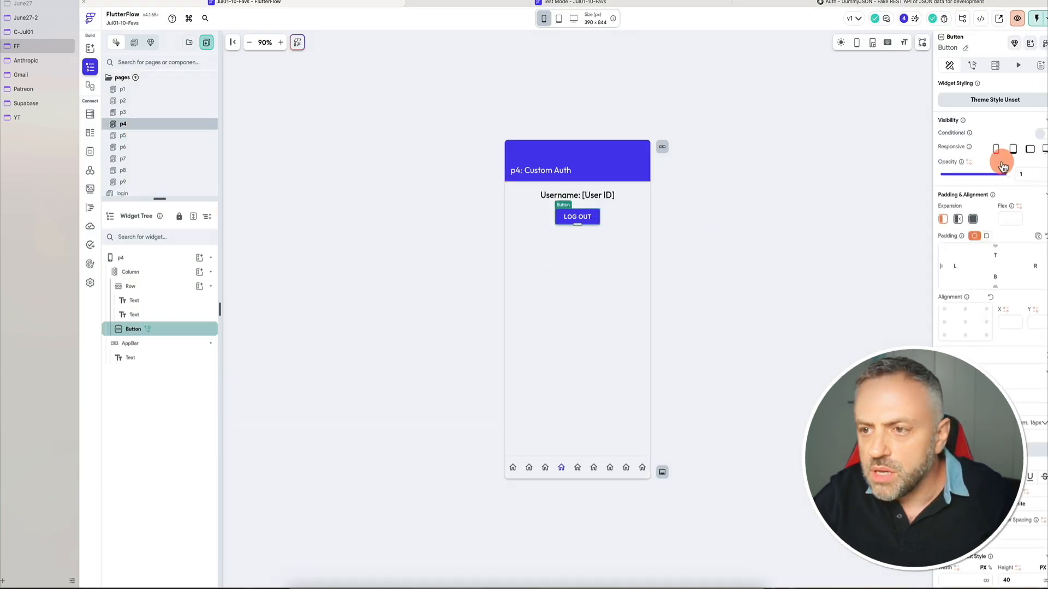
click(972, 65)
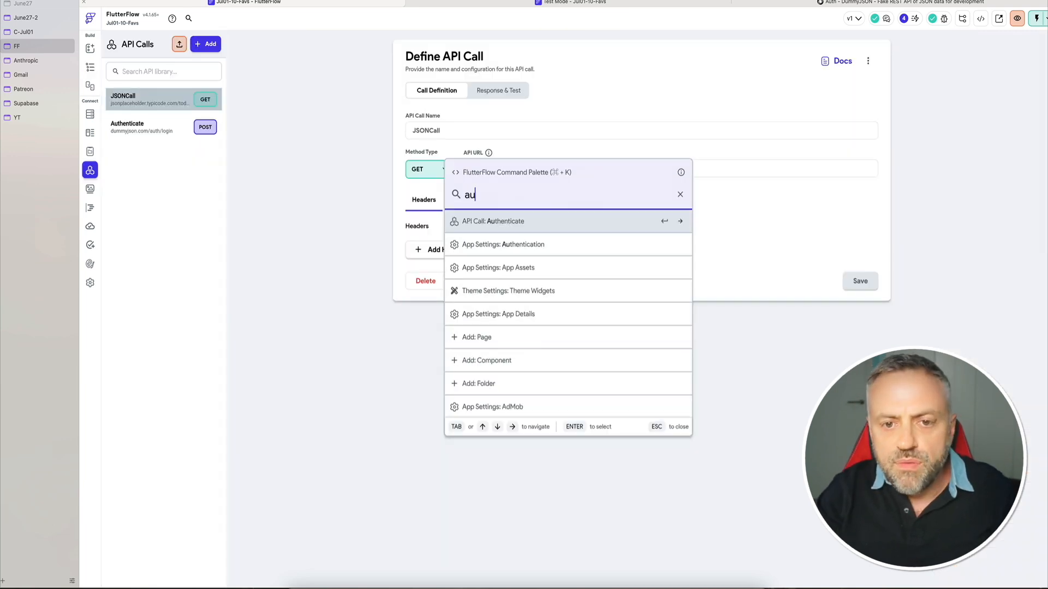
Open the app's Authentication settings and confirm the authentication type is Custom
text(th)
key(Down)
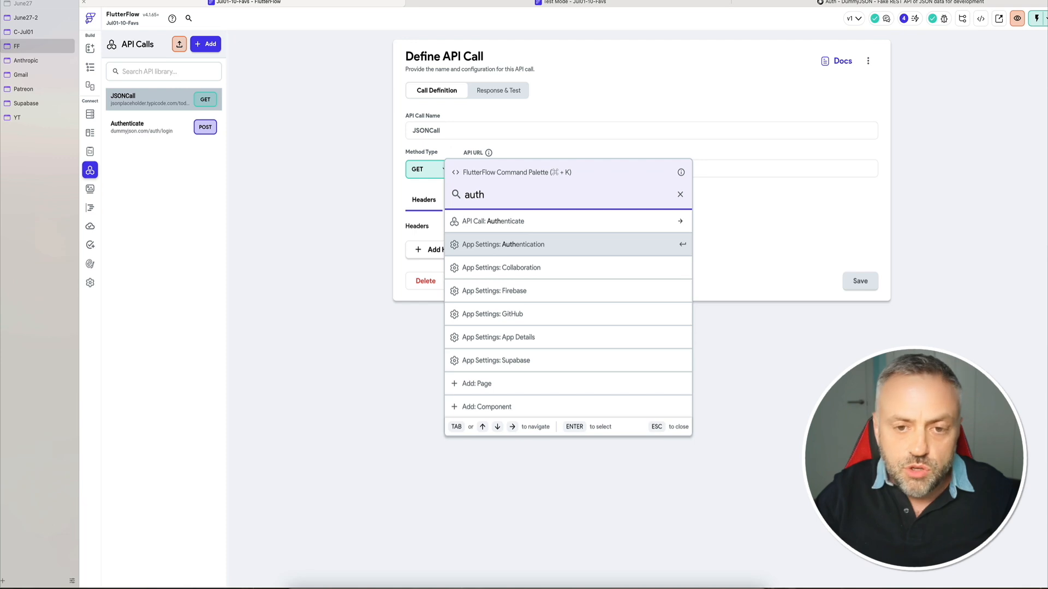
key(Return)
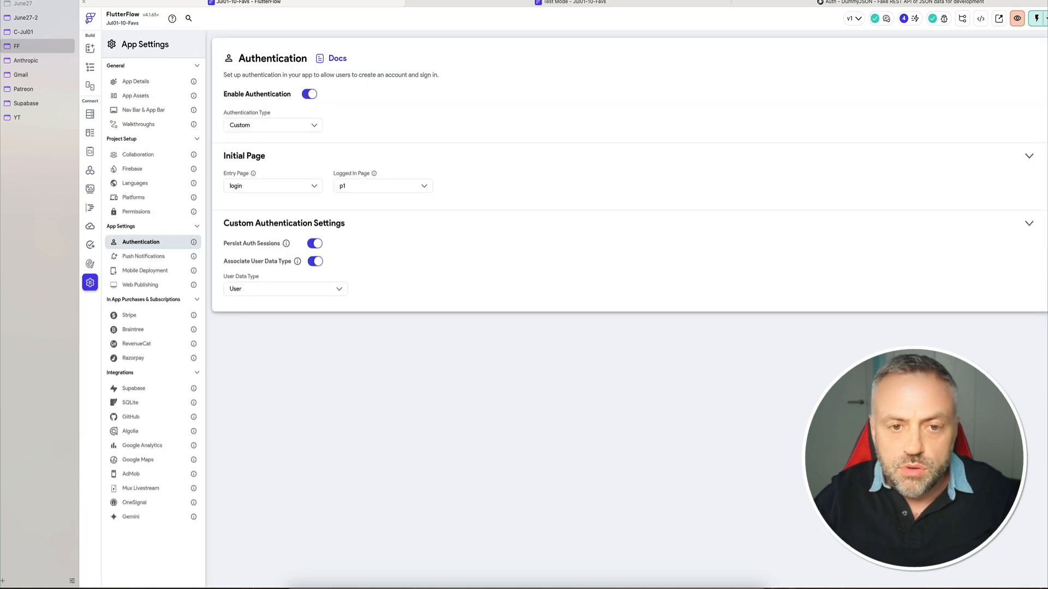
click(299, 125)
click(256, 130)
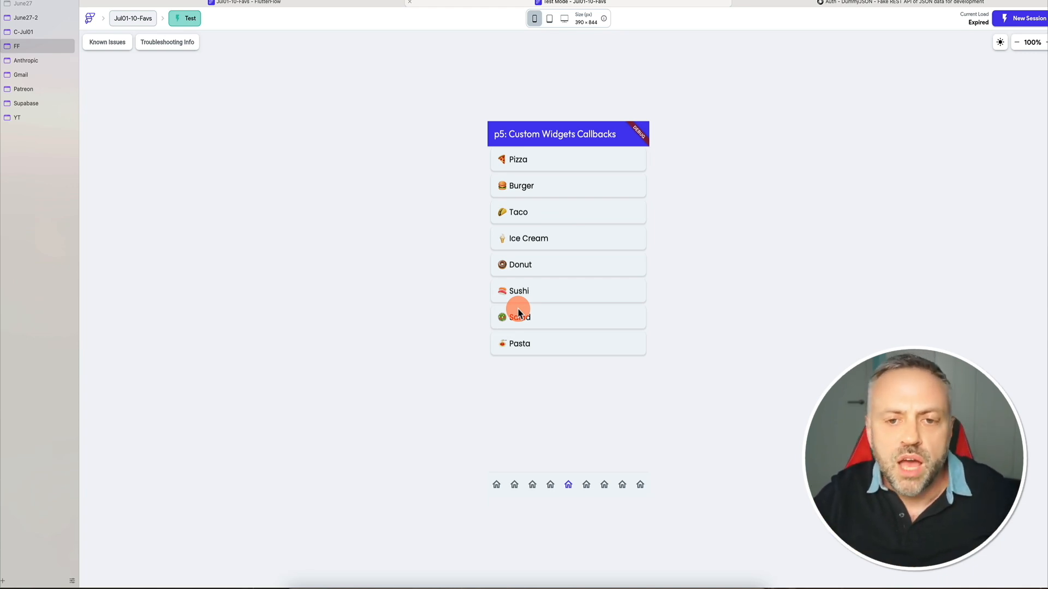
Tap Taco, Sushi, Pasta and Burger to check each 'Clicked Item' snackbar, then return to the editor
click(568, 214)
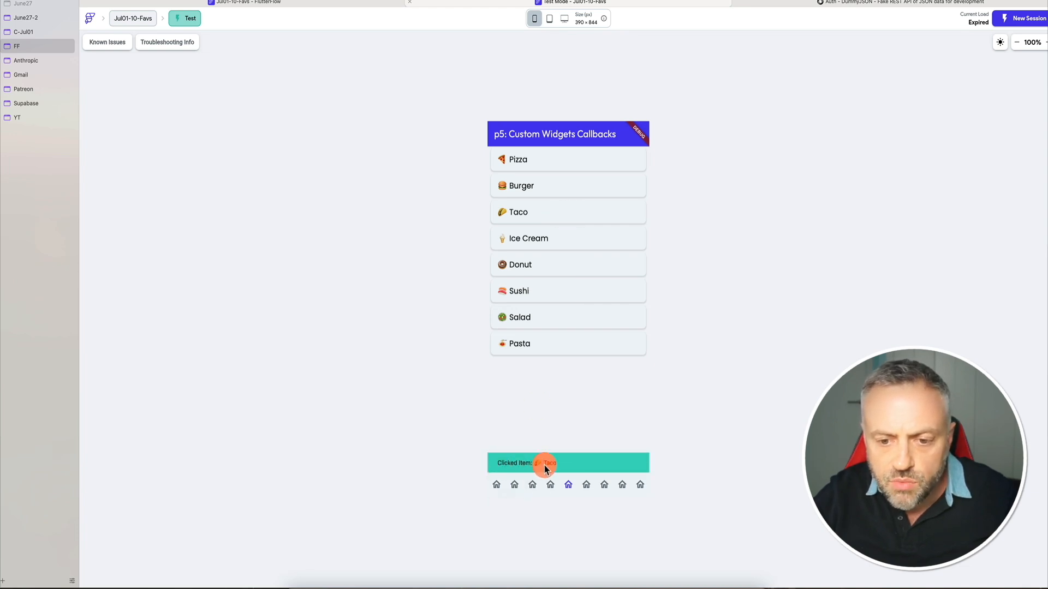
click(543, 296)
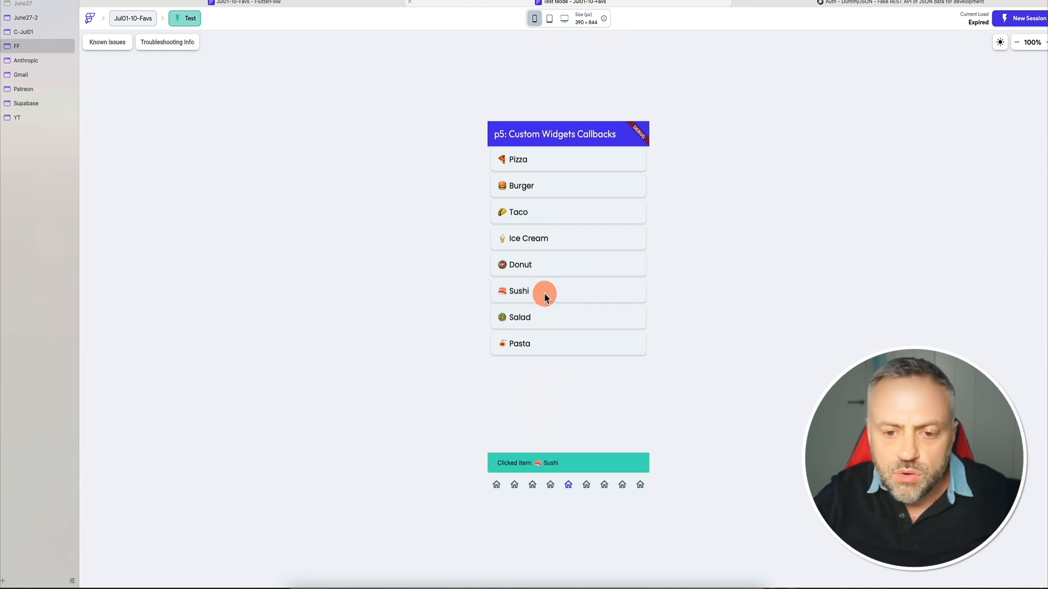
click(532, 345)
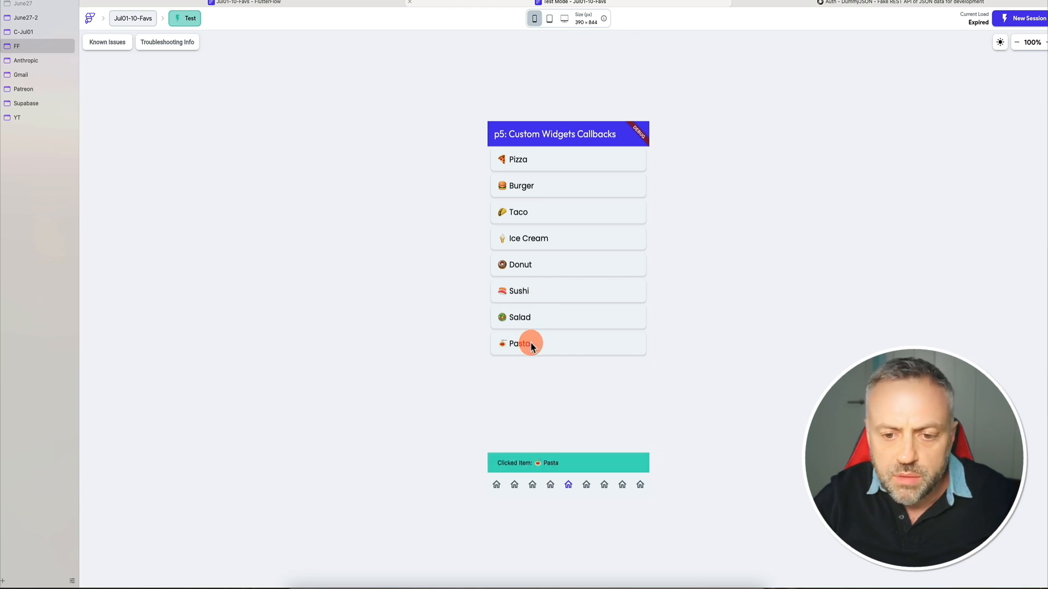
click(557, 188)
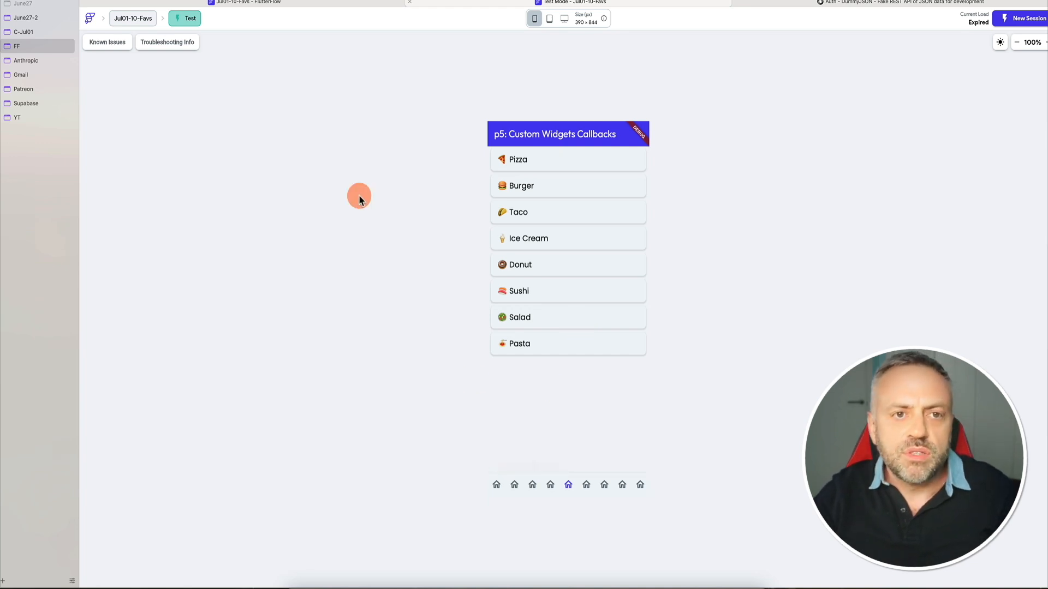
click(248, 2)
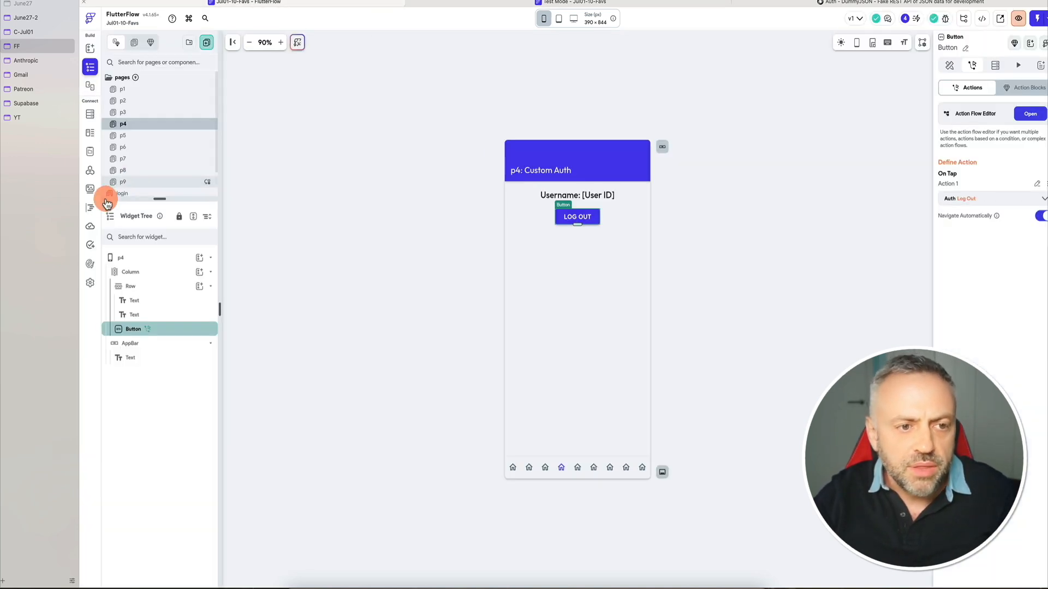
In CustomList's code, inspect the onItemClicked call in the tap handler and its Future Function(String itemClicked) declaration
click(90, 207)
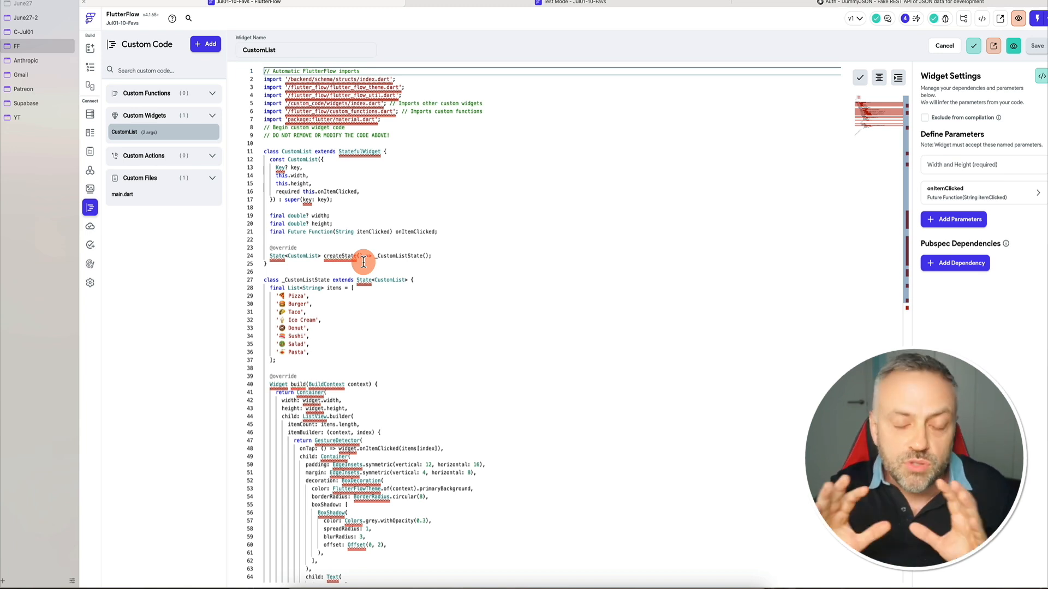
click(426, 448)
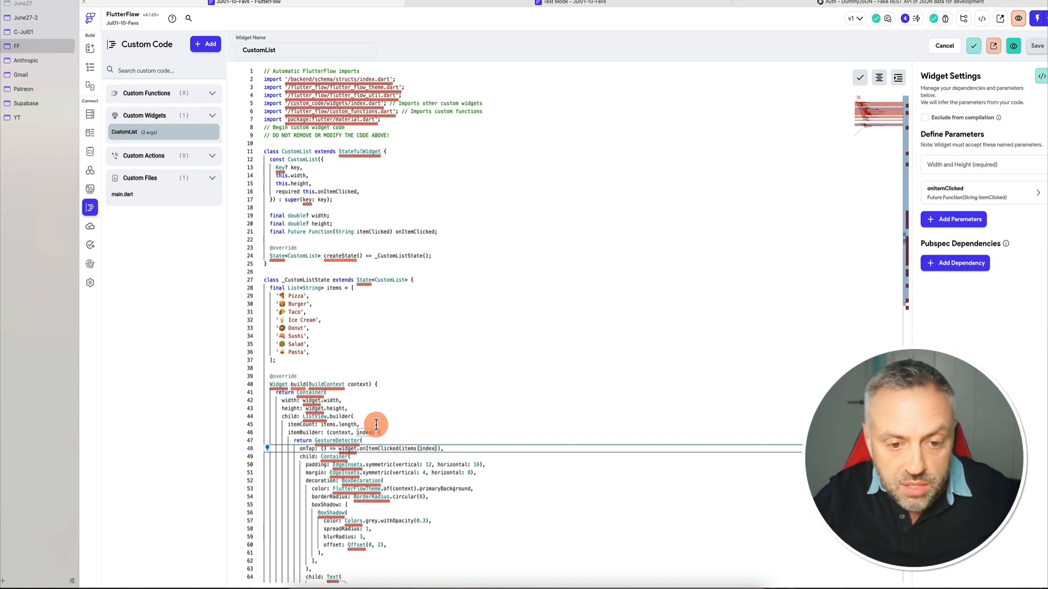
mouse_move(328, 440)
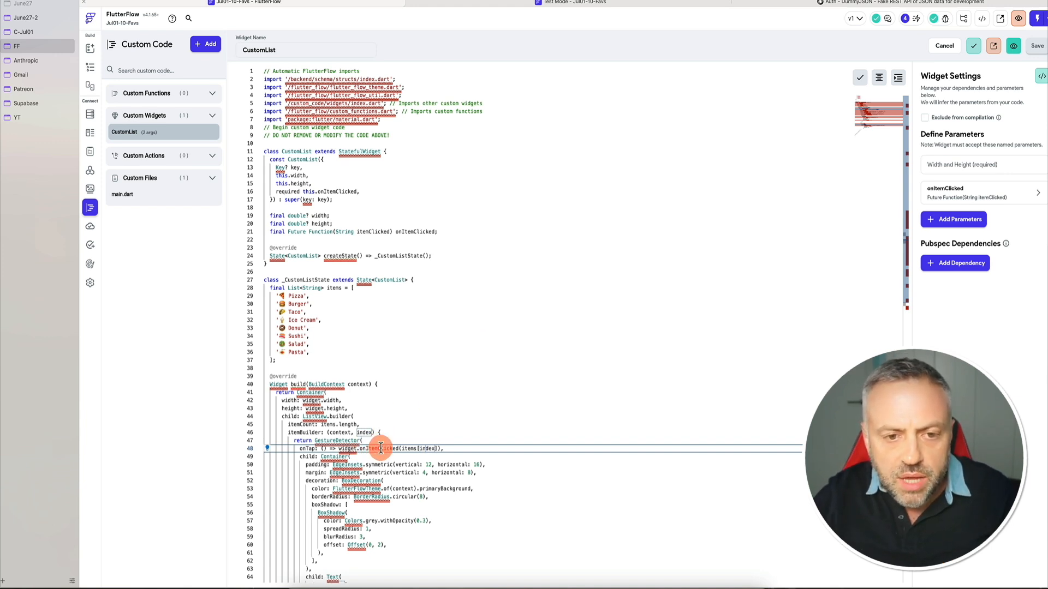
click(371, 229)
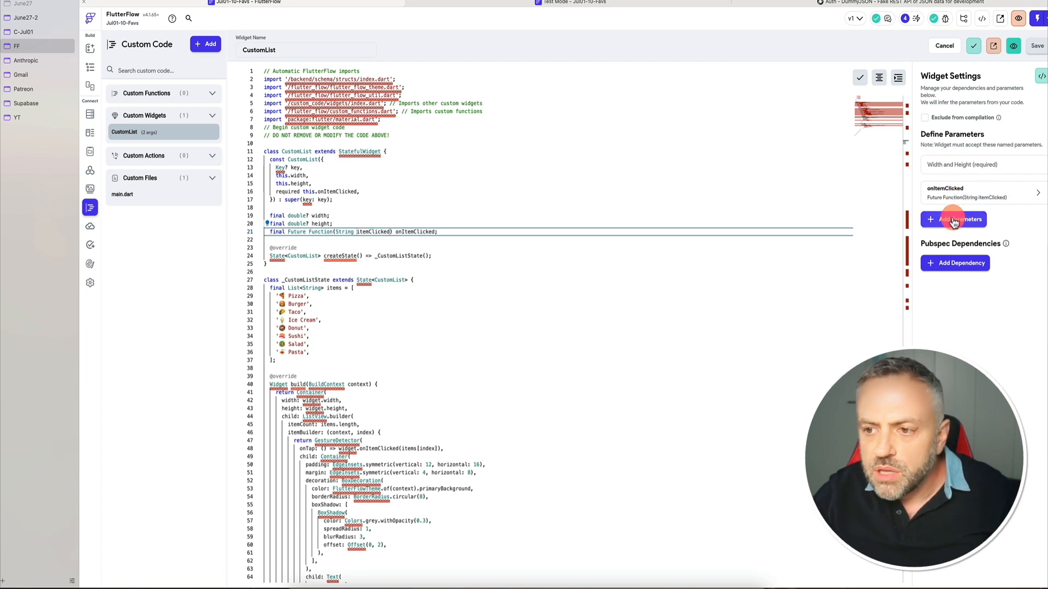
Add a nullable Action-type third parameter to CustomList with one unnamed action parameter, then switch to the test app
click(953, 221)
click(958, 285)
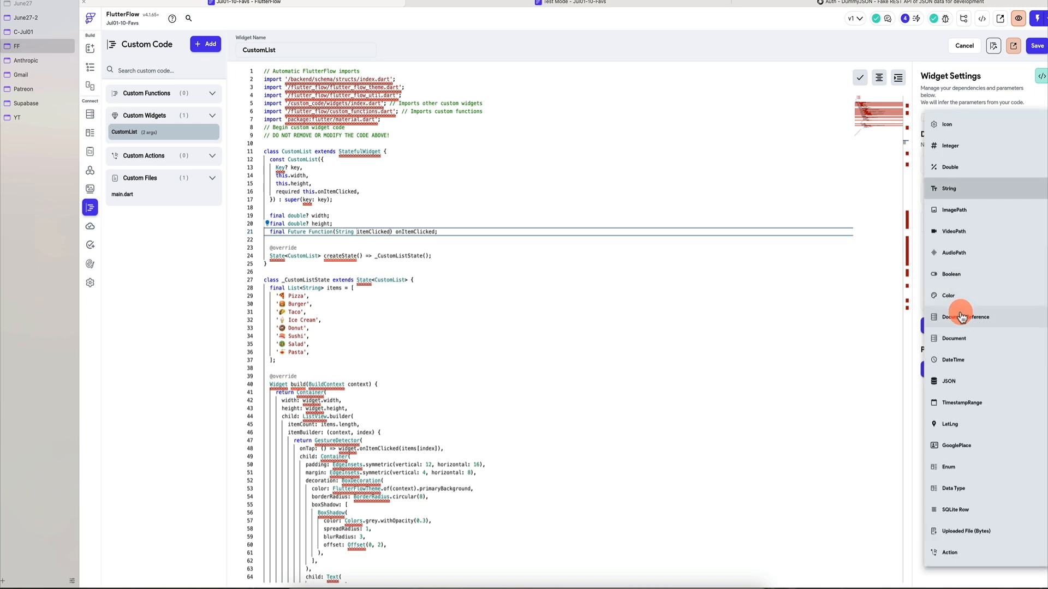
click(950, 556)
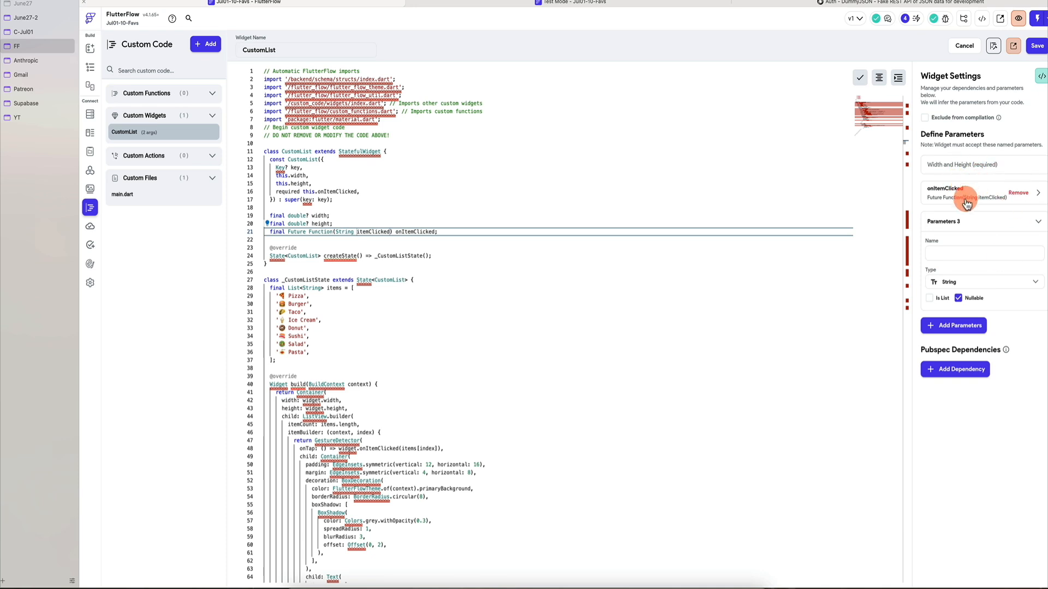
click(958, 285)
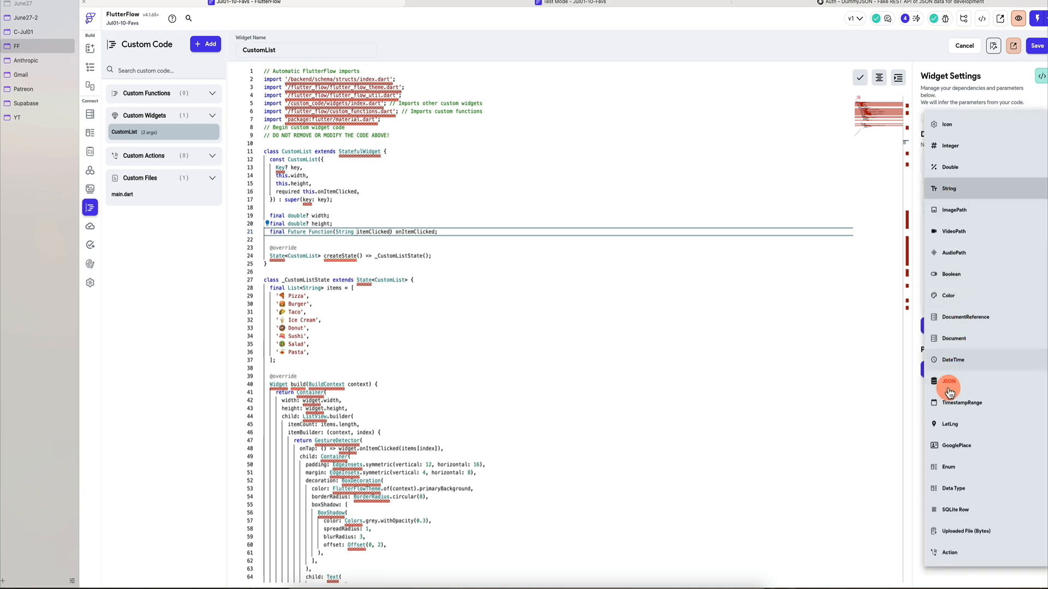
click(950, 554)
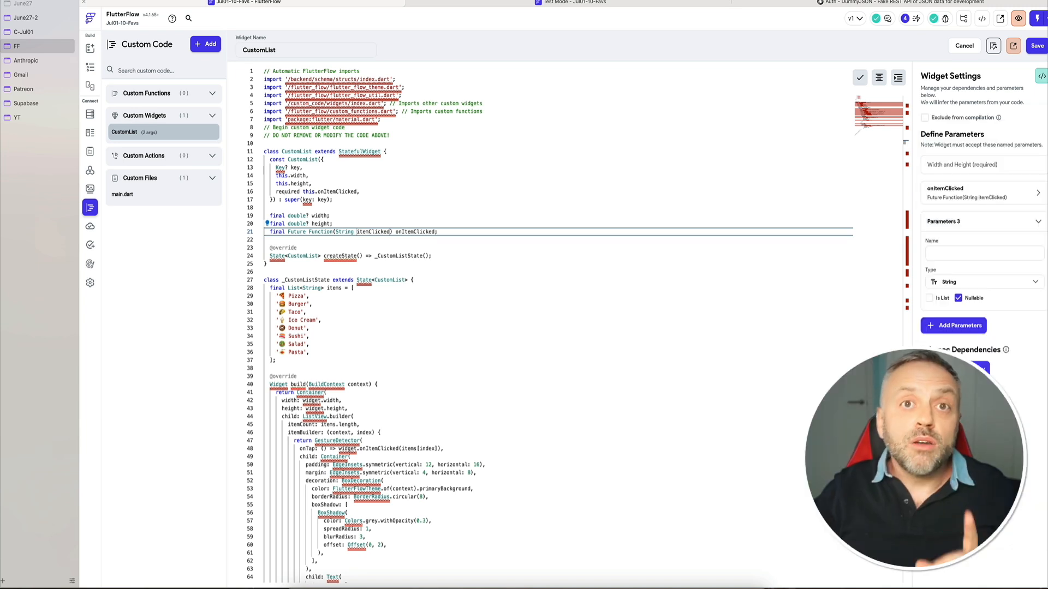
click(962, 284)
click(951, 556)
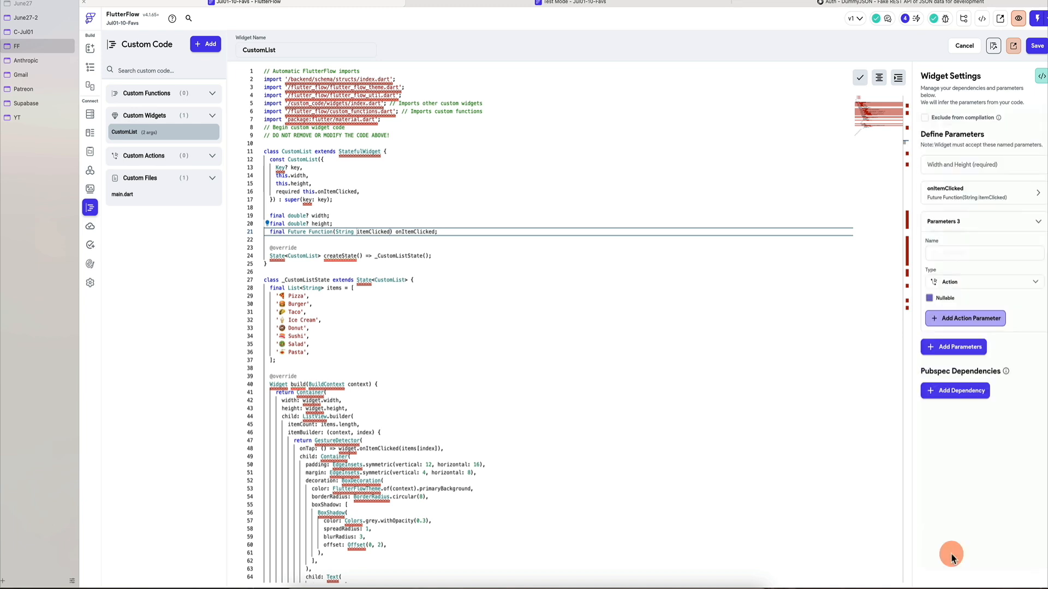
click(959, 316)
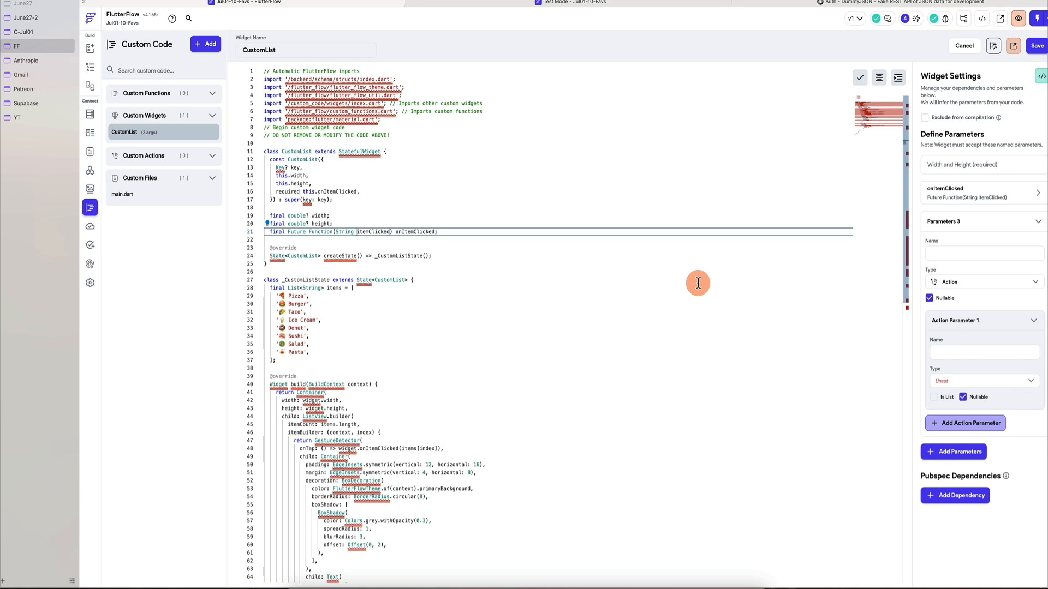
click(592, 3)
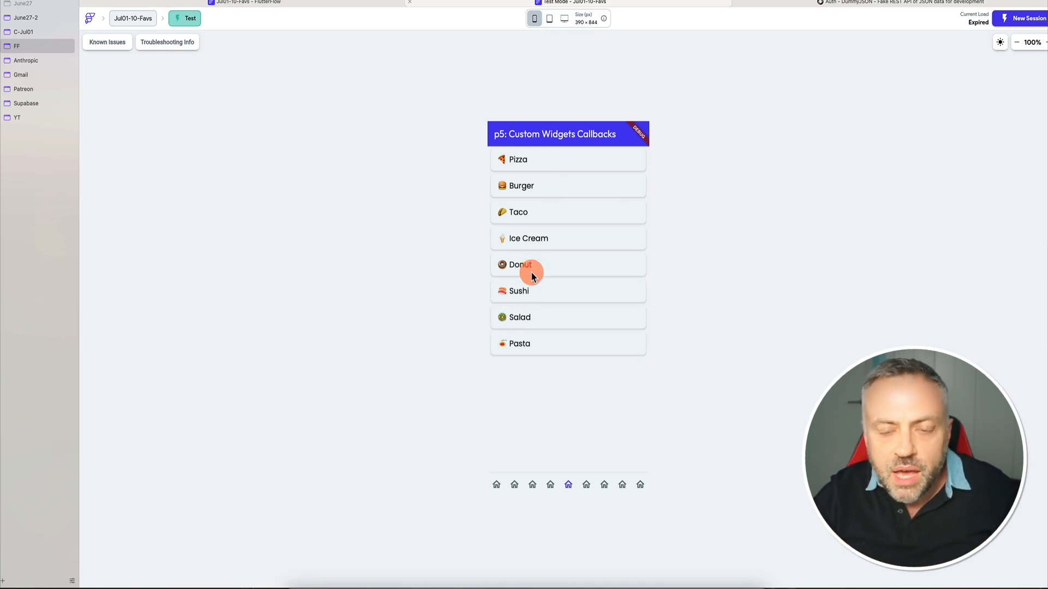
Return to CustomList's settings and add a second unnamed action parameter to the Action parameter
click(385, 3)
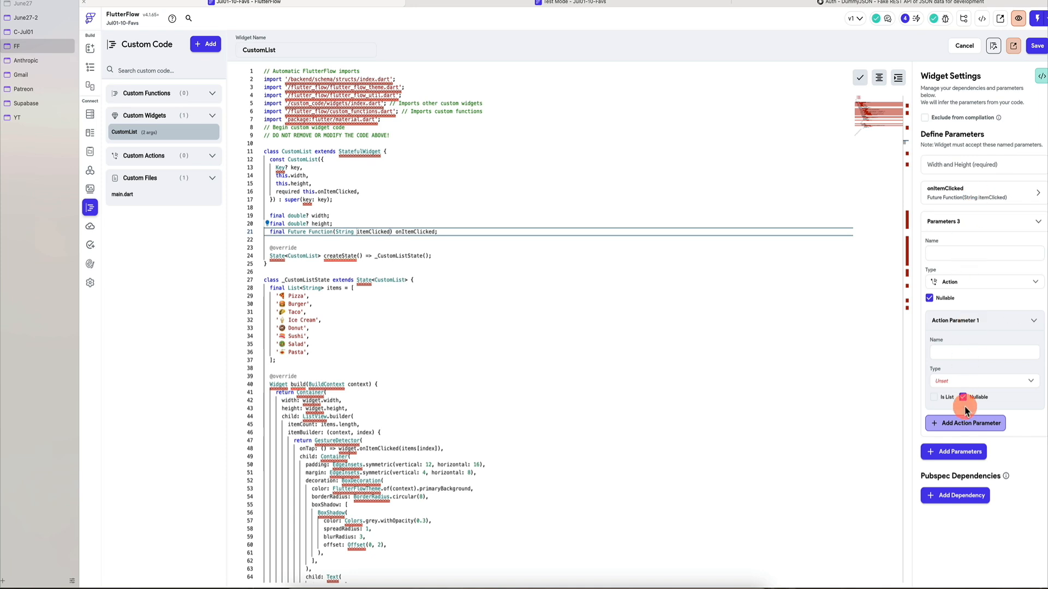
click(976, 424)
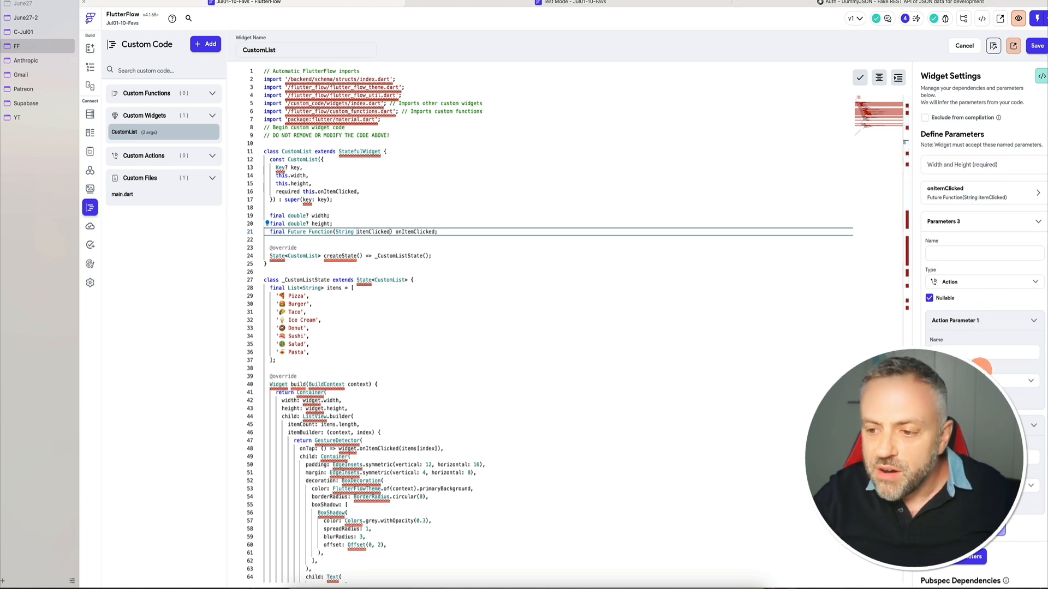
Remove both action parameters, then delete CustomList's third Action-type parameter
click(1013, 326)
click(1013, 326)
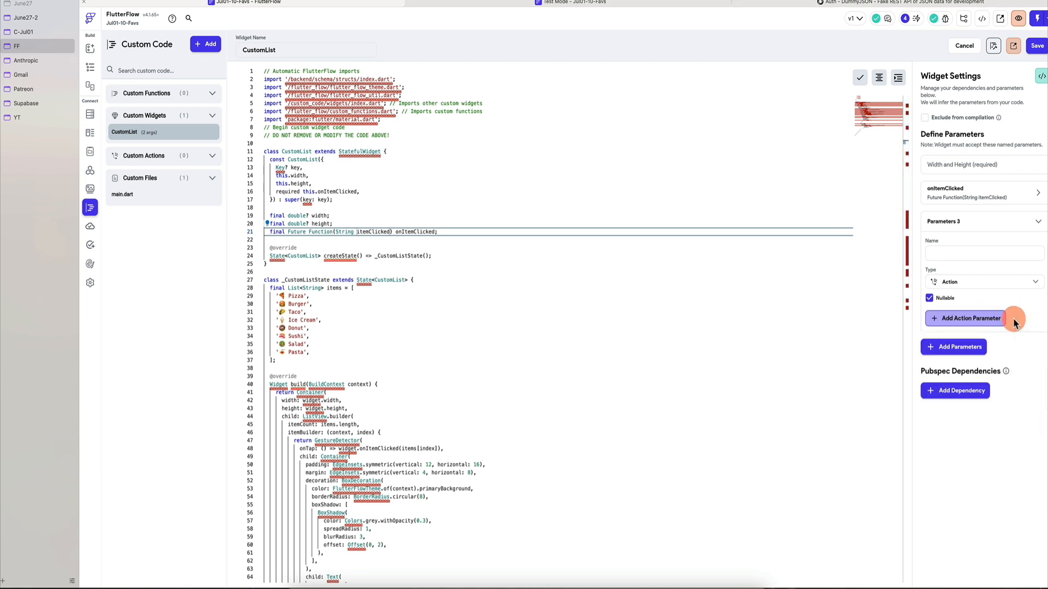
click(1018, 222)
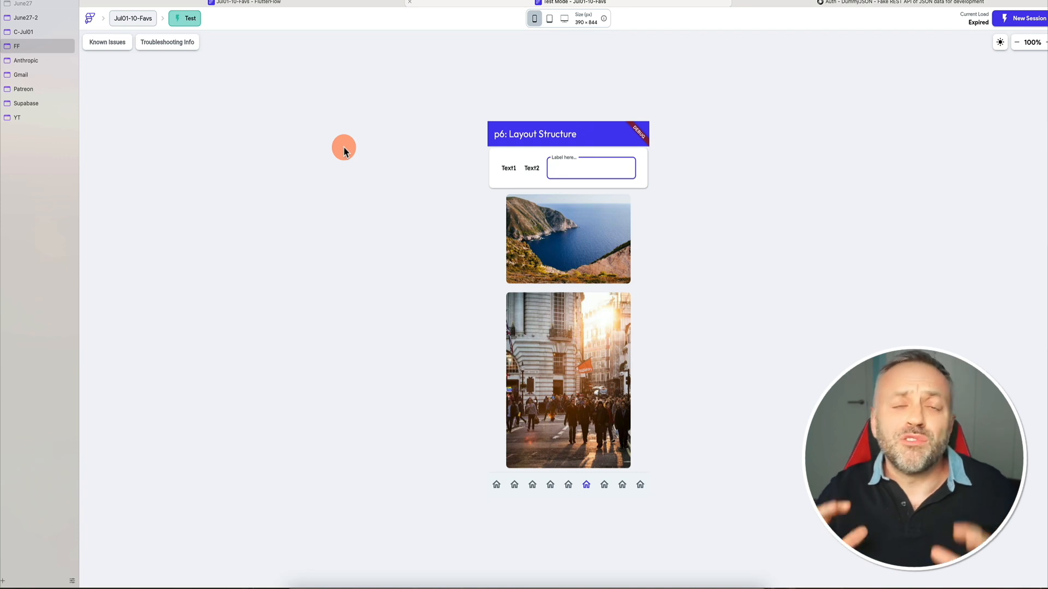
Go back to the page and widget tree editor and open page p6: Layout Structure
click(304, 4)
click(90, 67)
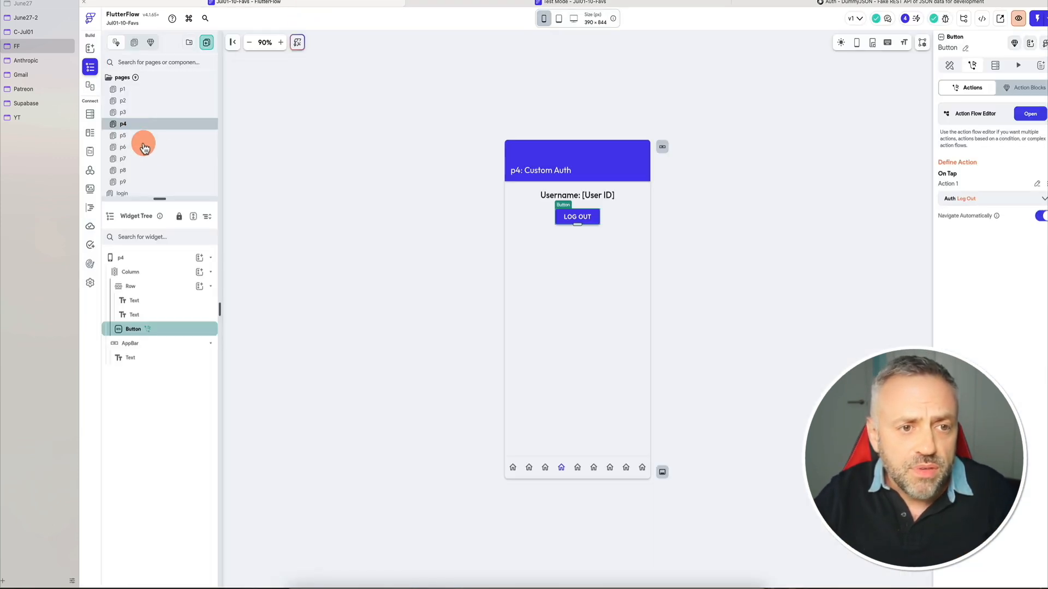
click(144, 136)
click(143, 146)
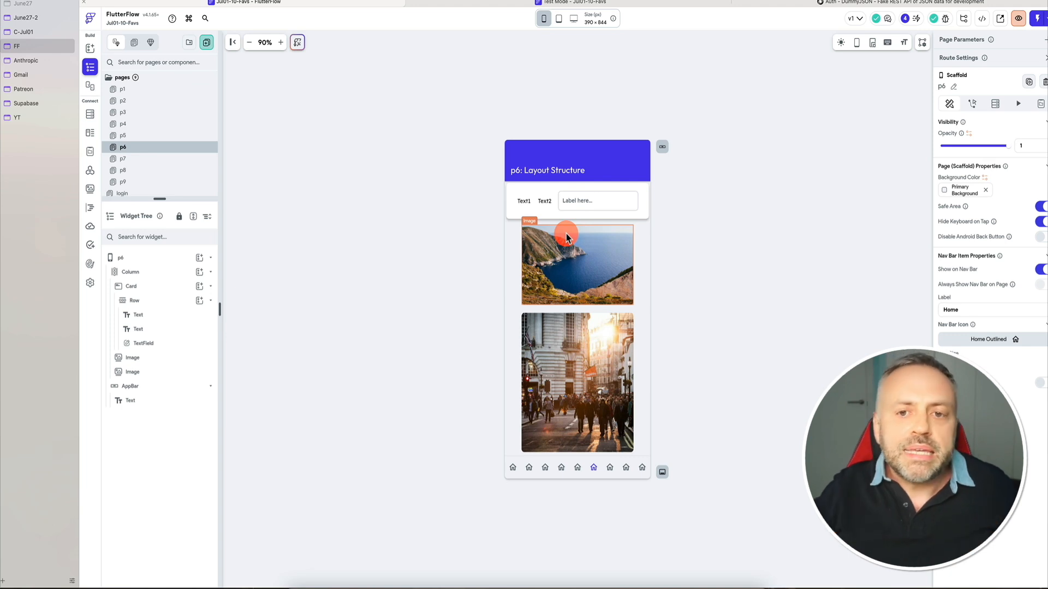
click(518, 200)
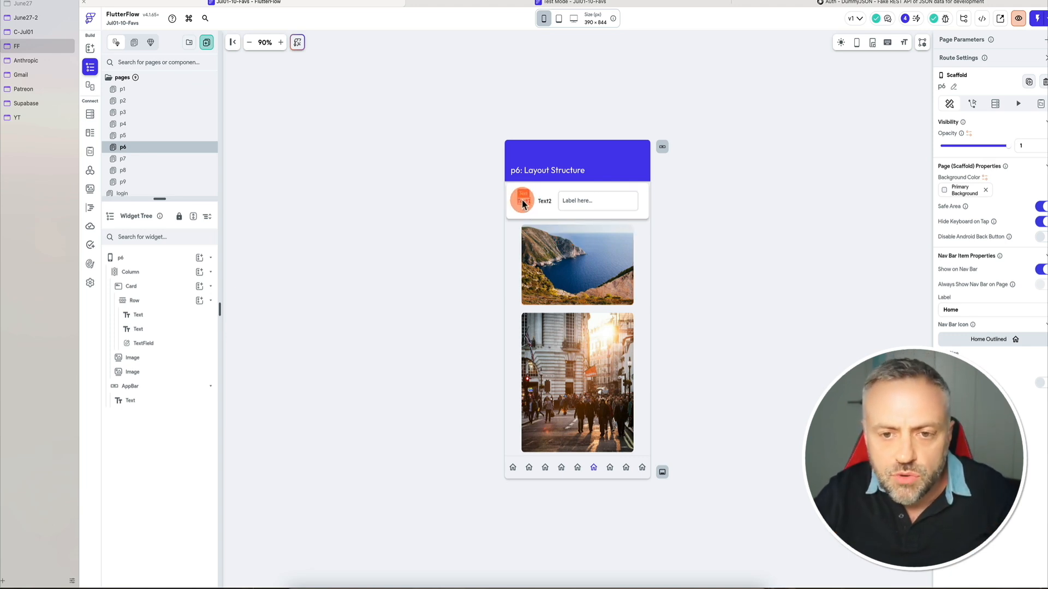
click(527, 201)
click(546, 206)
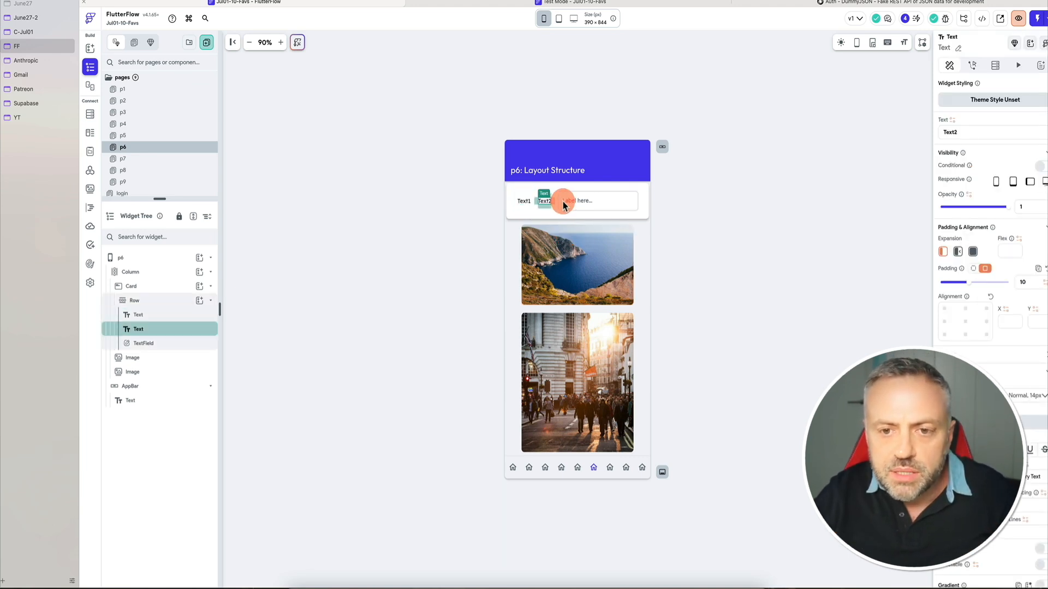
click(572, 203)
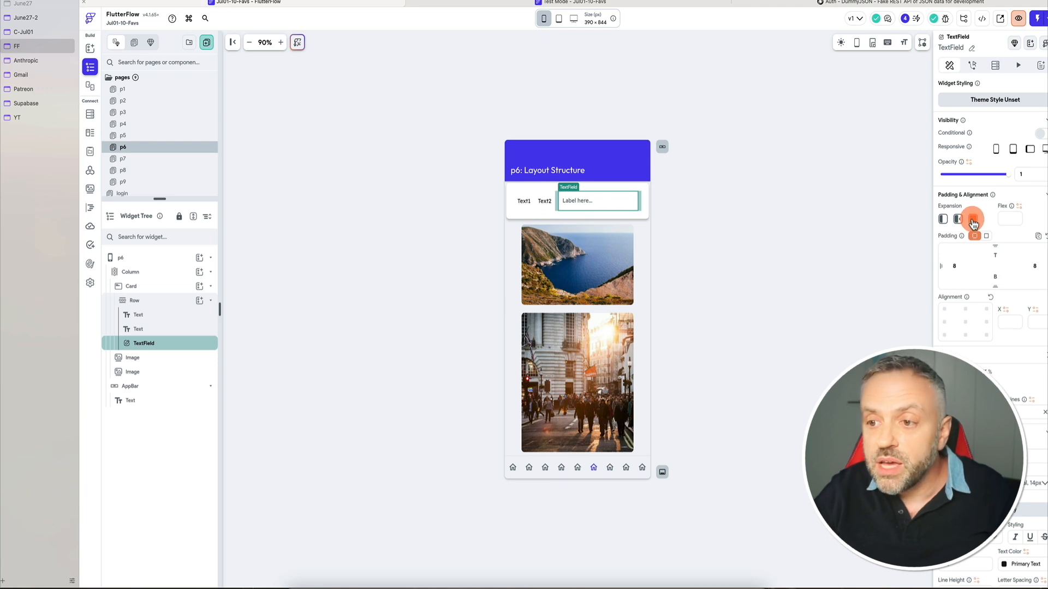
click(544, 201)
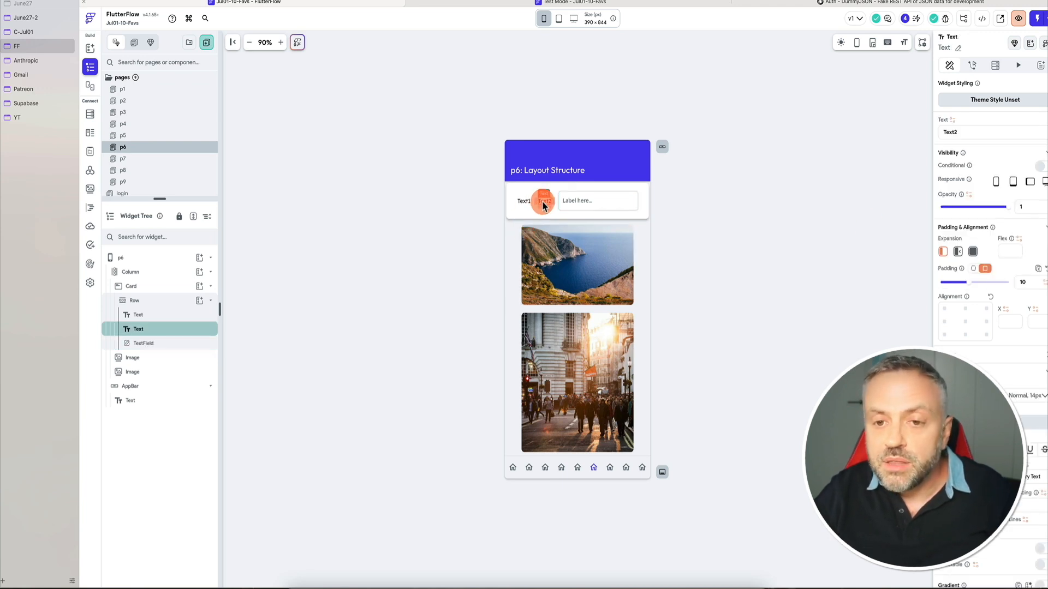
click(942, 252)
click(523, 201)
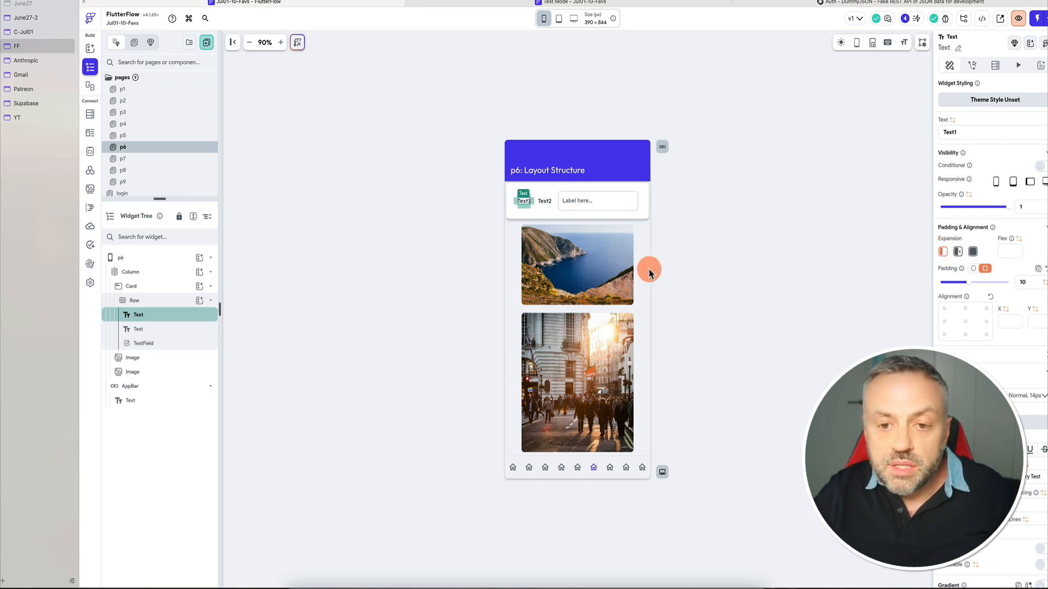
click(574, 263)
click(575, 336)
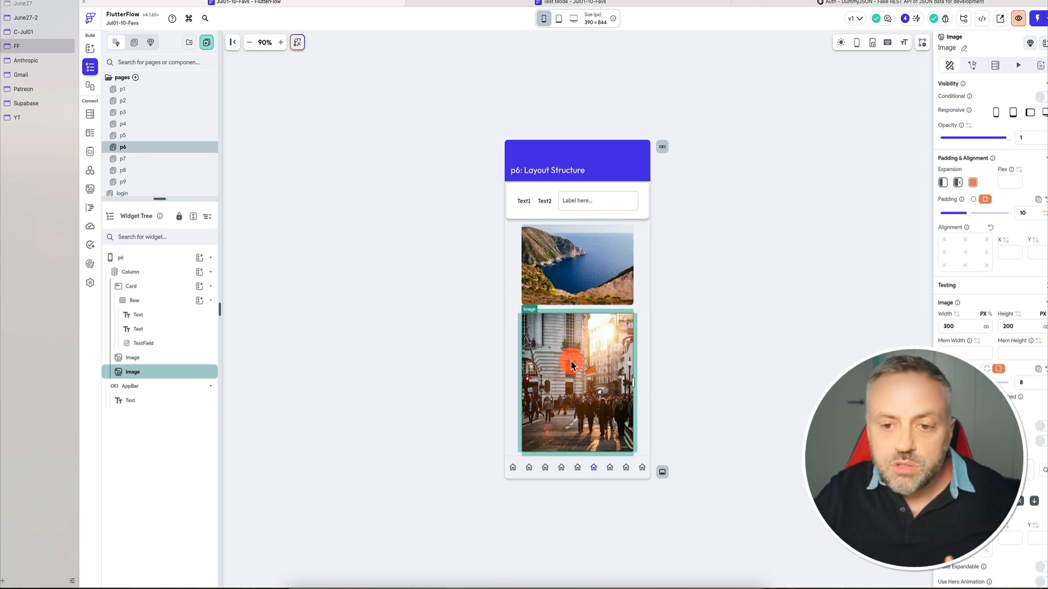
click(574, 264)
click(943, 184)
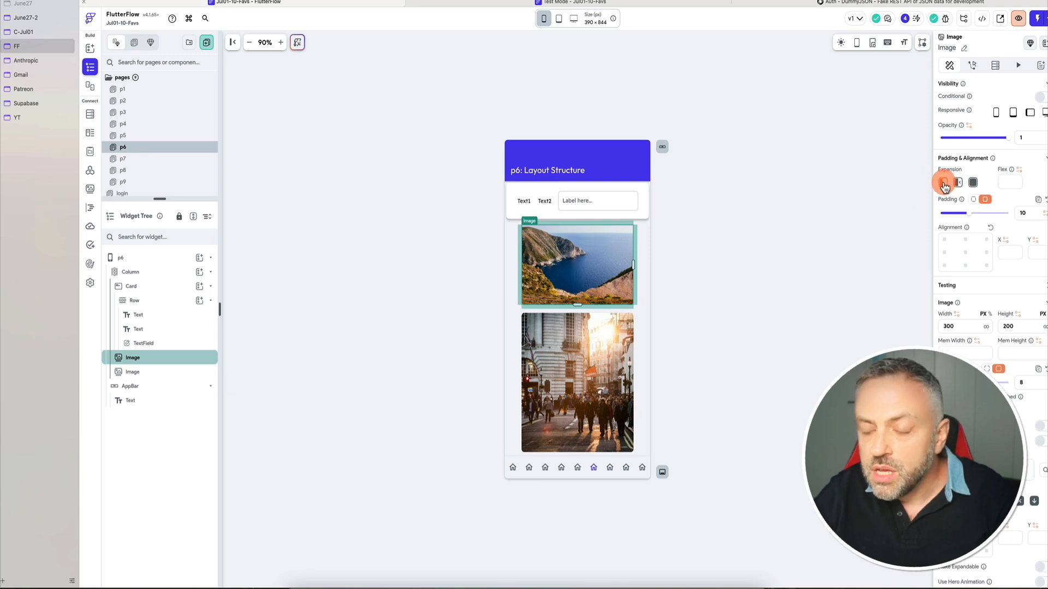
click(581, 338)
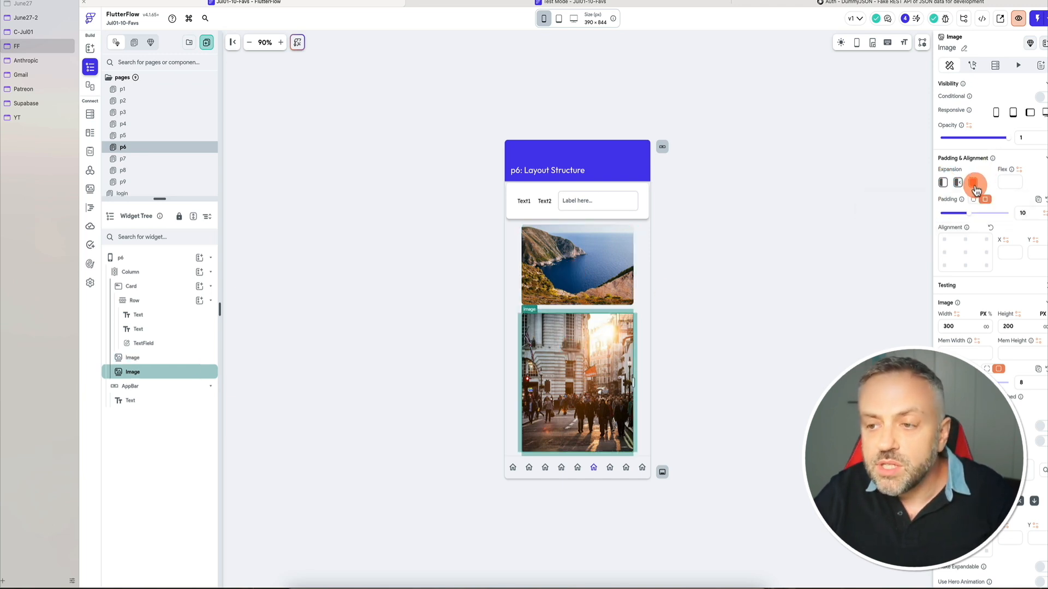
click(561, 272)
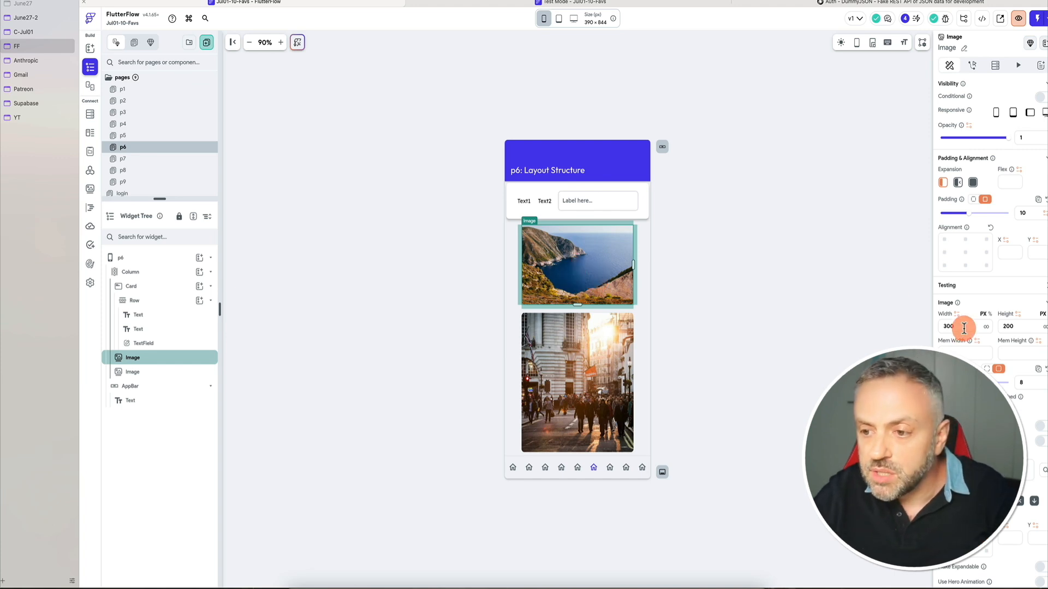
Set the first coastline image's height to 100
click(1011, 325)
text(100)
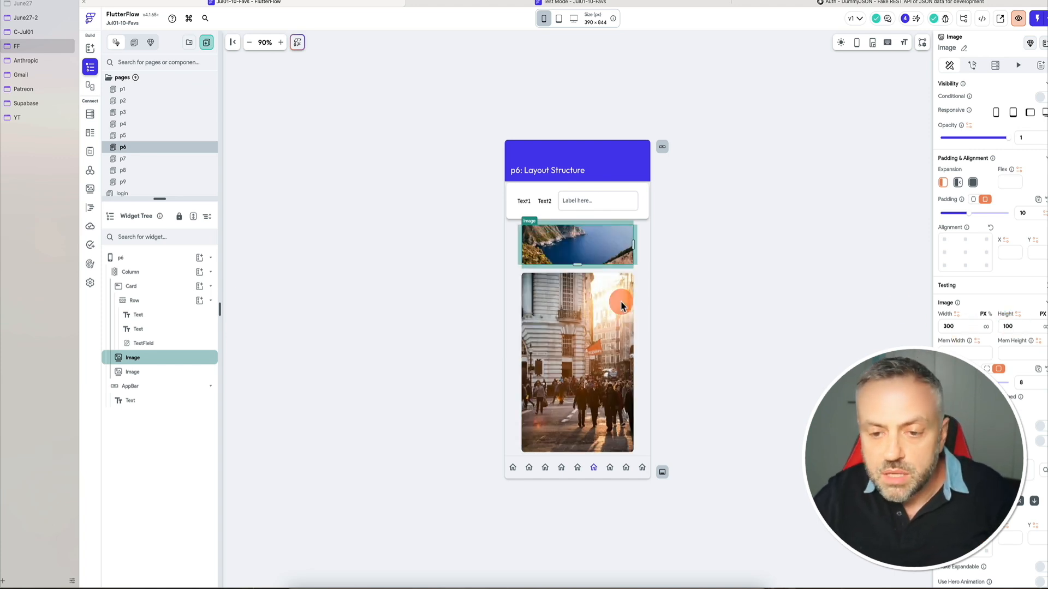
click(573, 260)
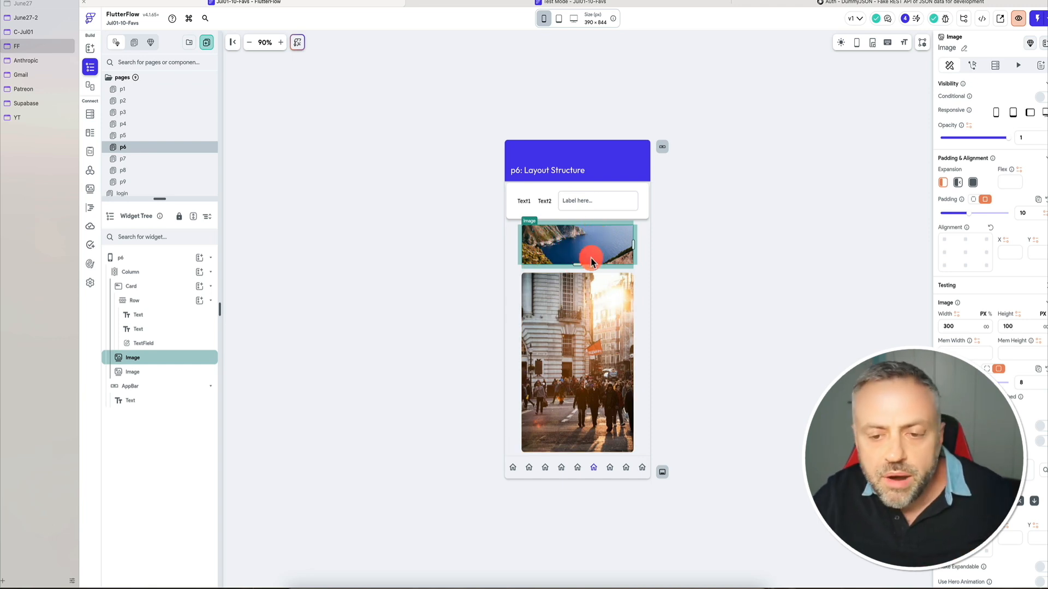
Try the city photo's Expansion options, settling on Flexible so it stays 300×200
click(579, 355)
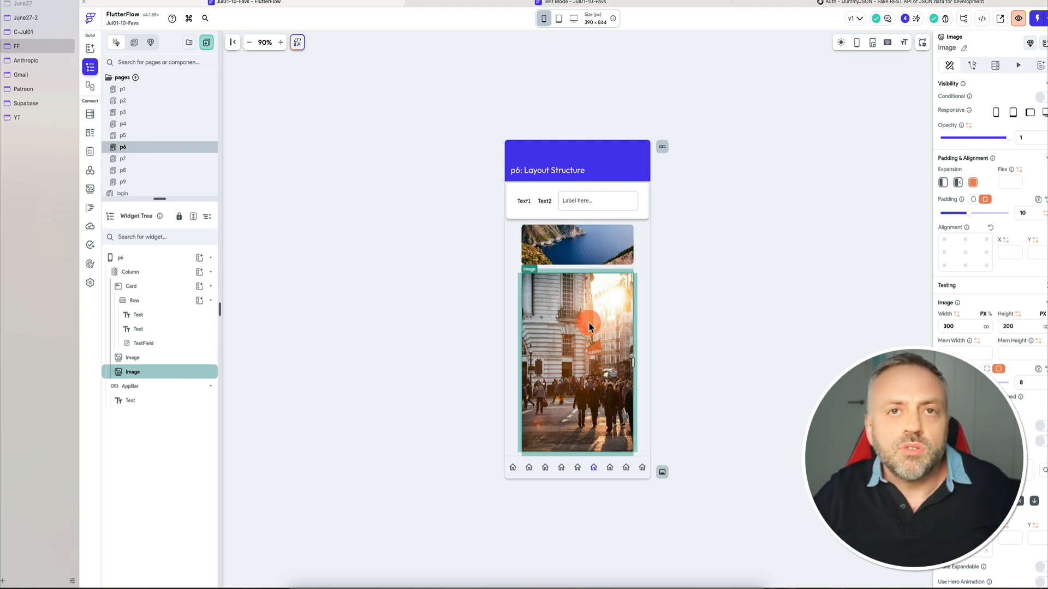
click(946, 186)
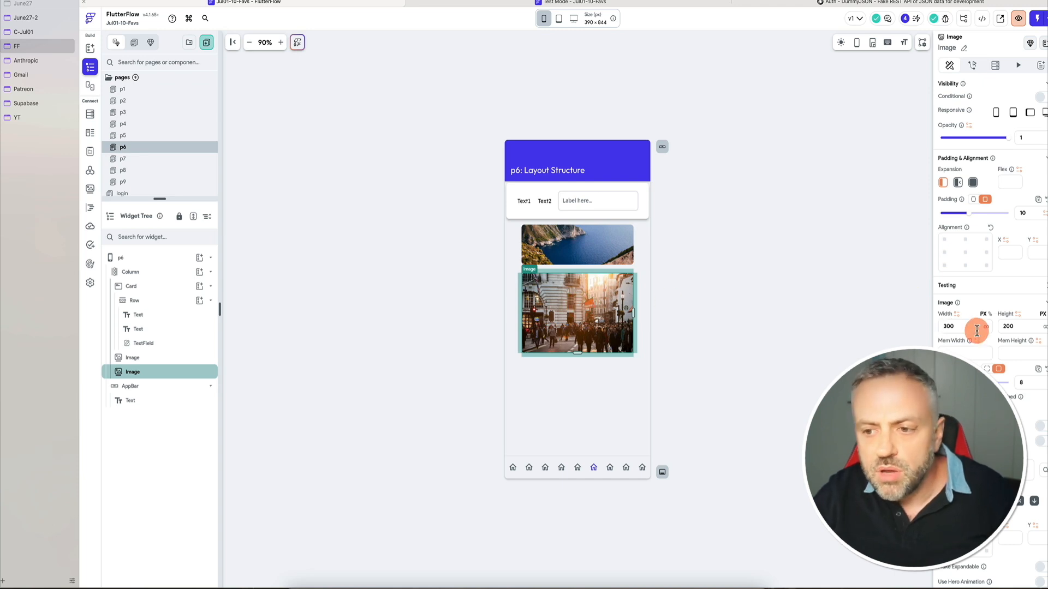
click(973, 184)
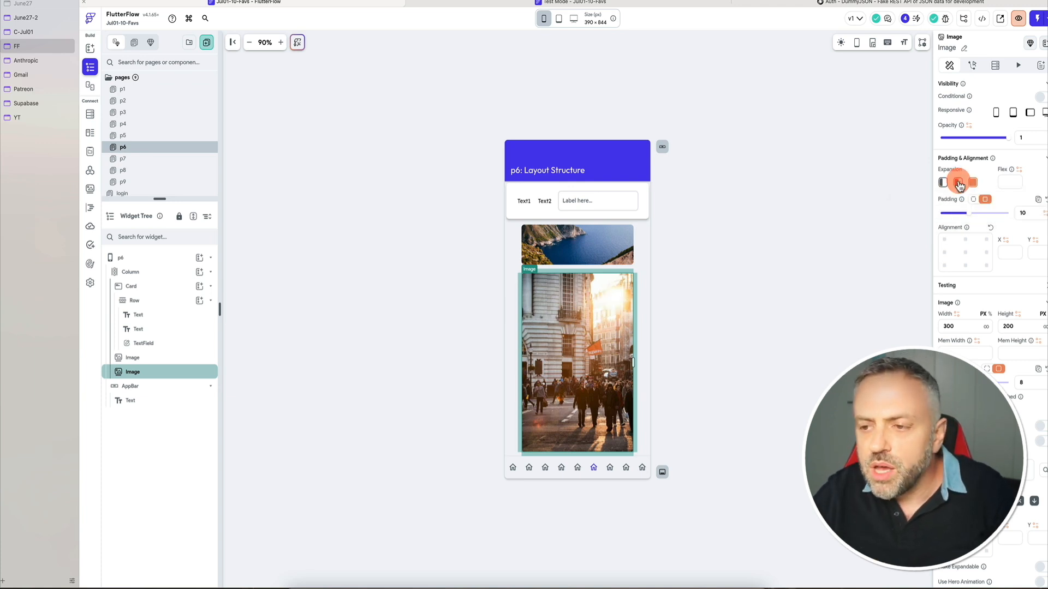
click(958, 185)
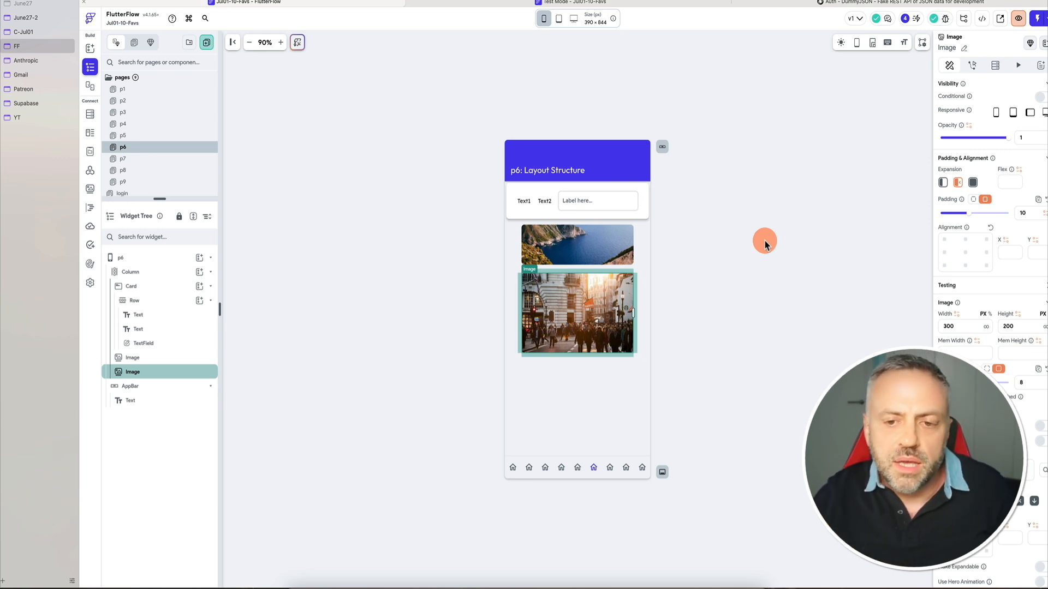
Set the city photo's Expansion to Expanded so it fills the column's remaining space
click(972, 182)
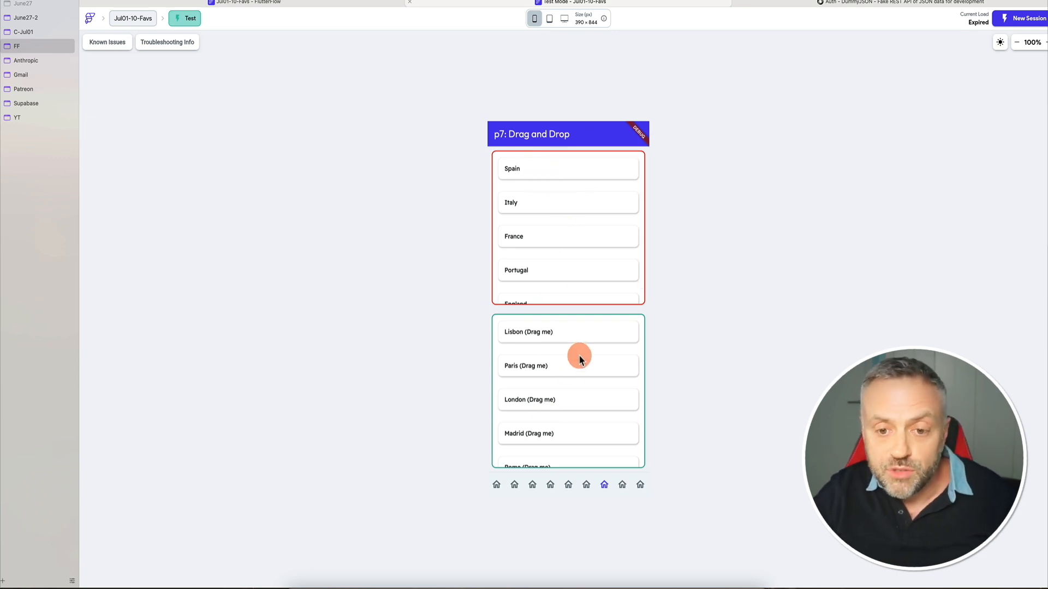
Scroll the city list in Test Mode and drag the Lisbon card up over France
scroll(547, 216, down, 1)
scroll(547, 215, up, 1)
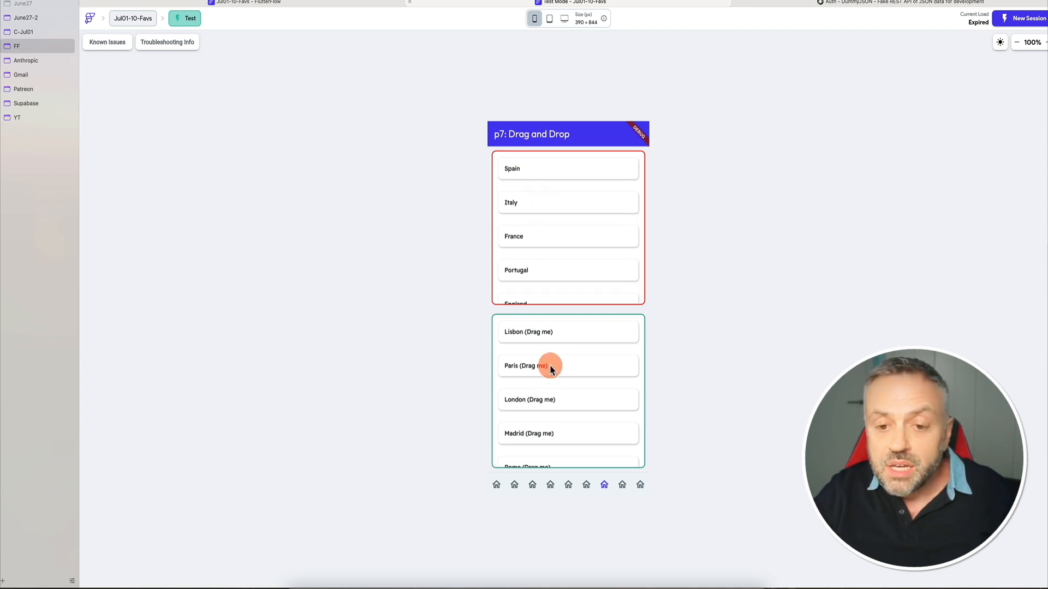
scroll(532, 353, down, 1)
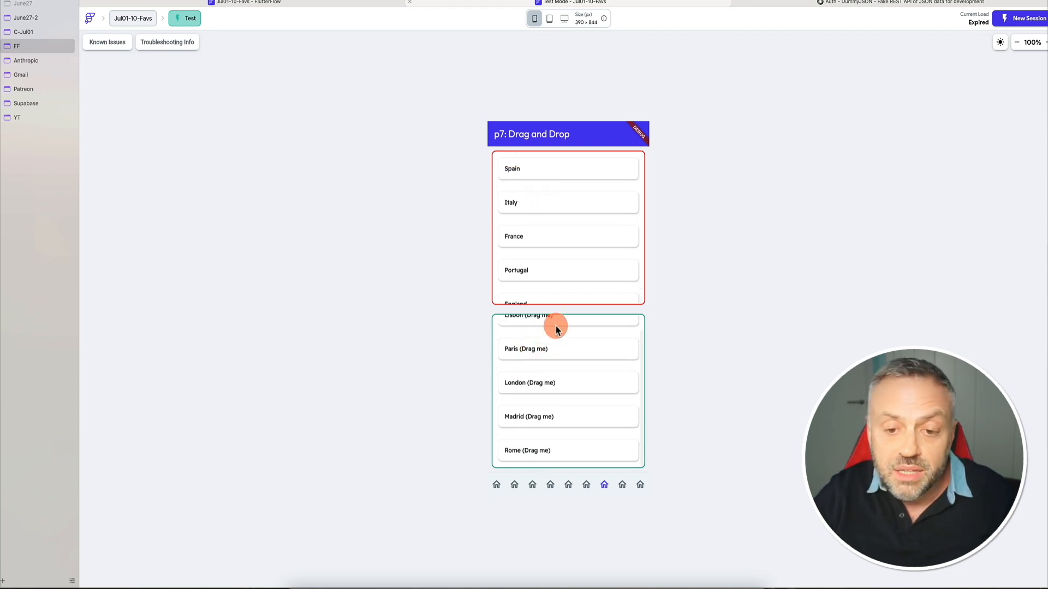
scroll(555, 325, up, 1)
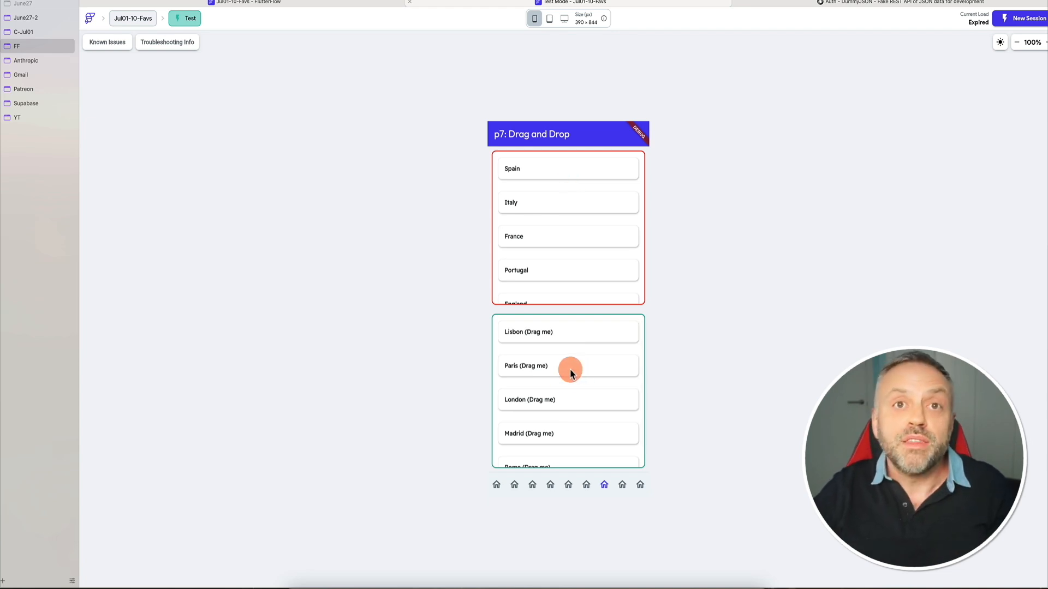
scroll(533, 367, down, 1)
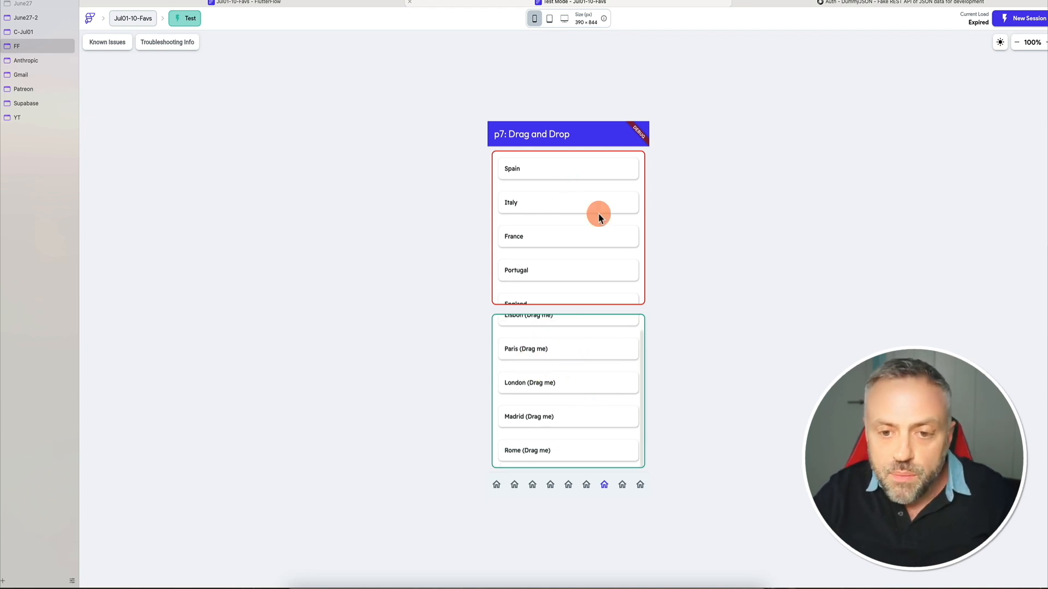
scroll(536, 384, up, 1)
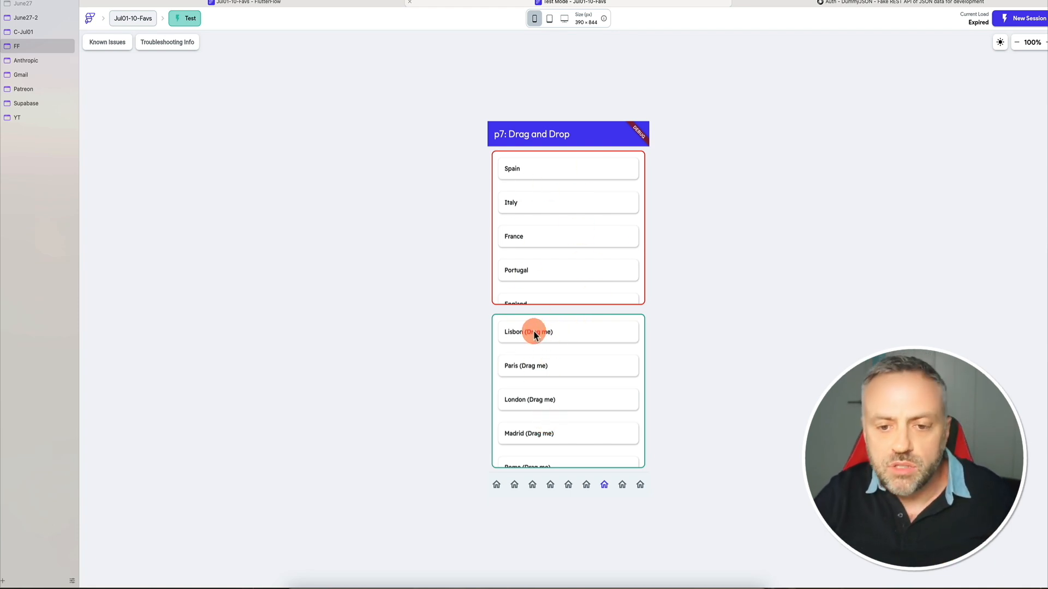
scroll(547, 267, down, 1)
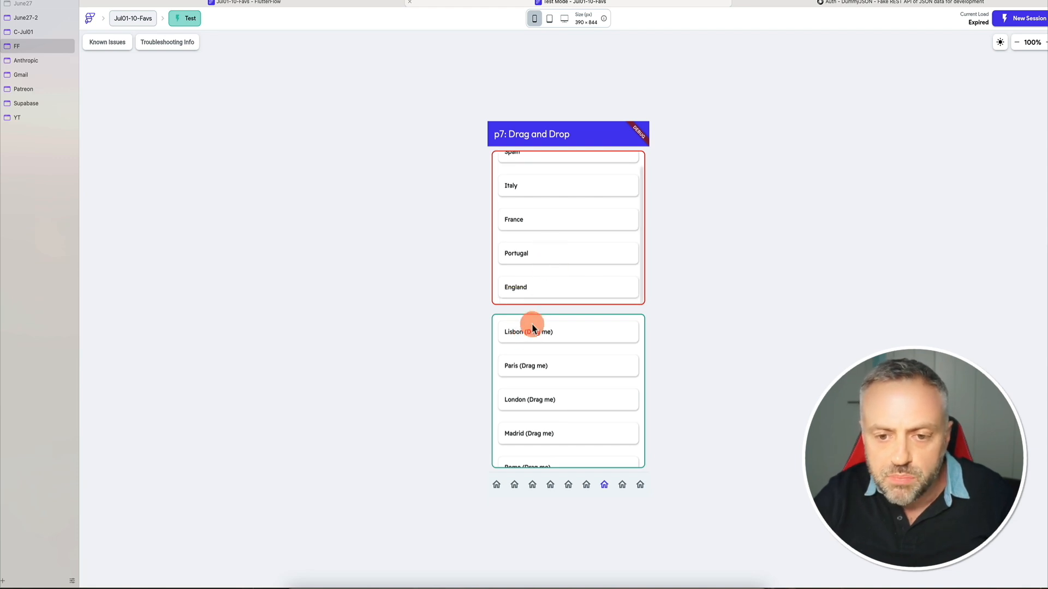
drag(528, 336, 546, 253)
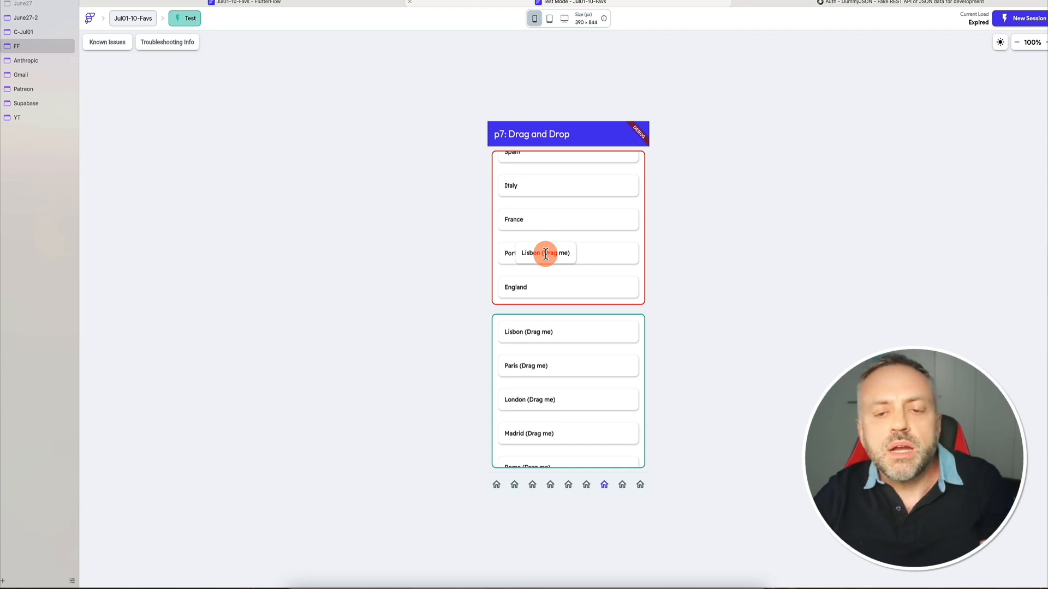
mouse_move(545, 254)
mouse_down()
mouse_move(543, 216)
mouse_move(543, 334)
mouse_move(529, 335)
mouse_move(556, 257)
mouse_move(540, 251)
mouse_up()
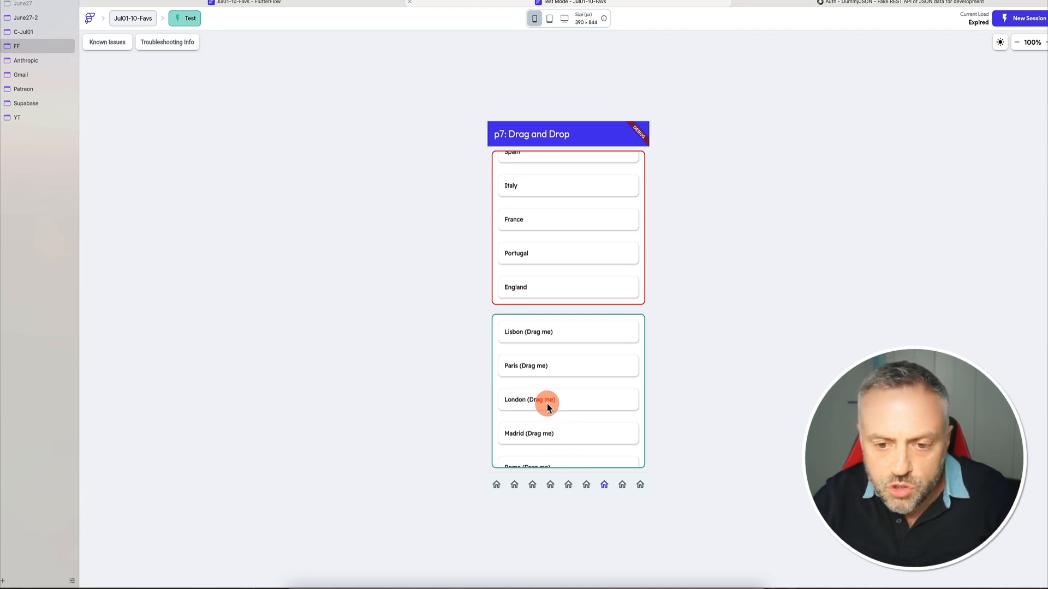
Drop London onto the England card, then drag Madrid up into the country list
drag(547, 407, 551, 289)
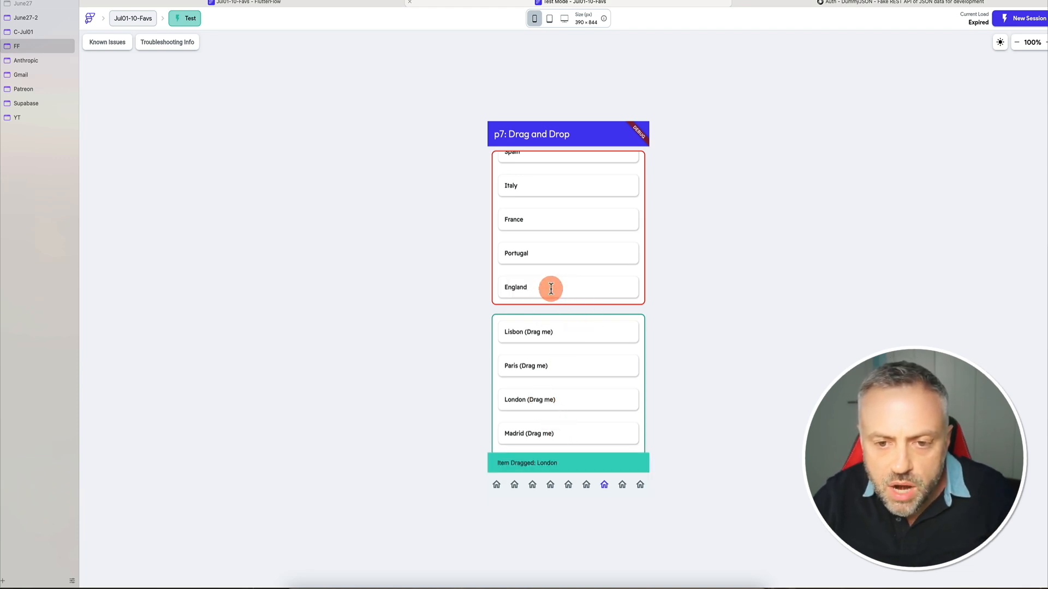
scroll(568, 374, down, 1)
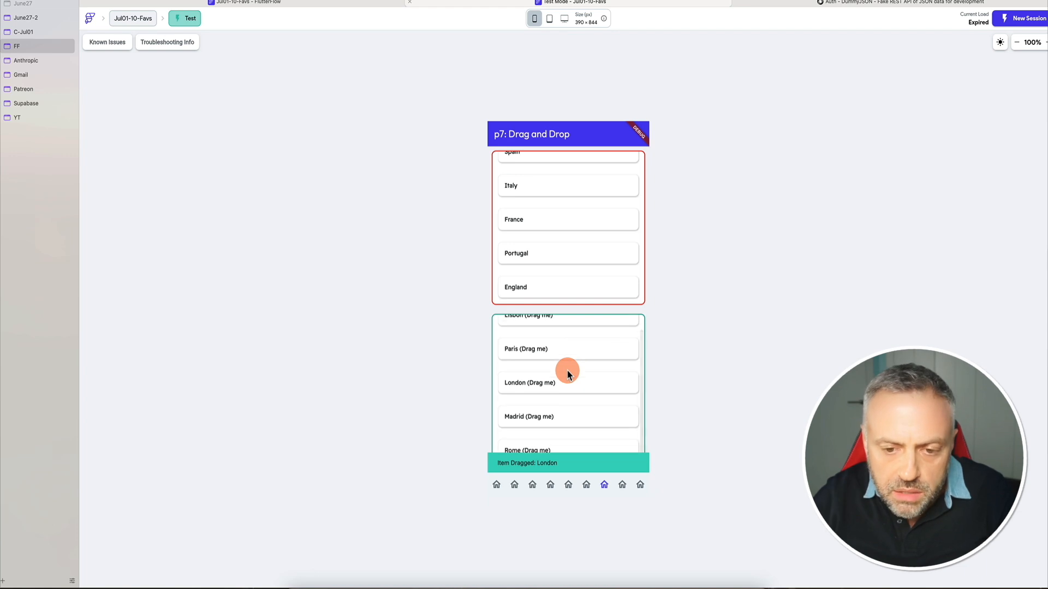
drag(530, 423, 538, 158)
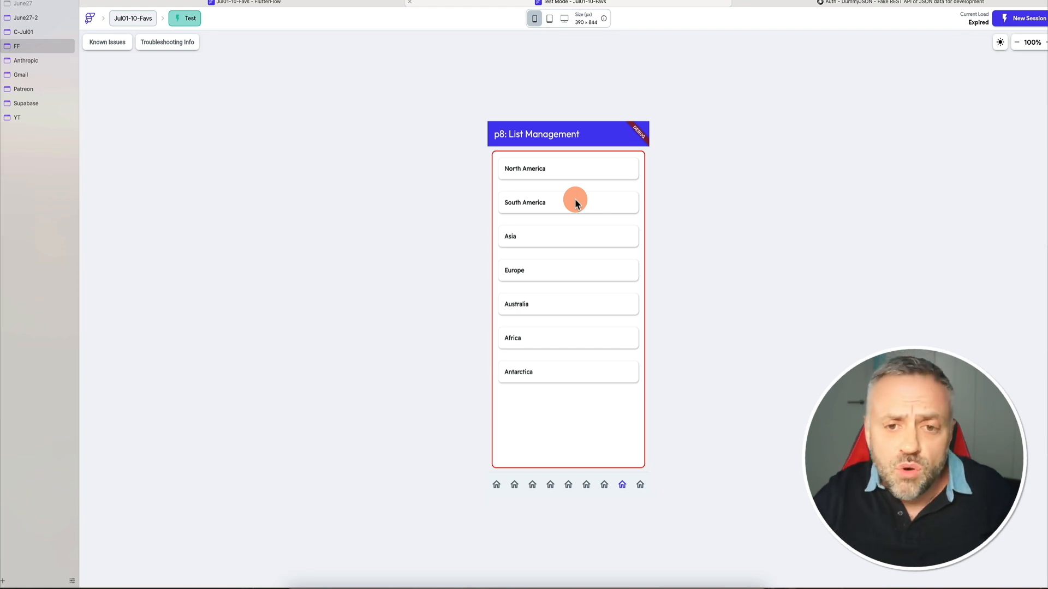
Open page p8, select its continents ListView, and open the continents source variable's Value settings
click(306, 2)
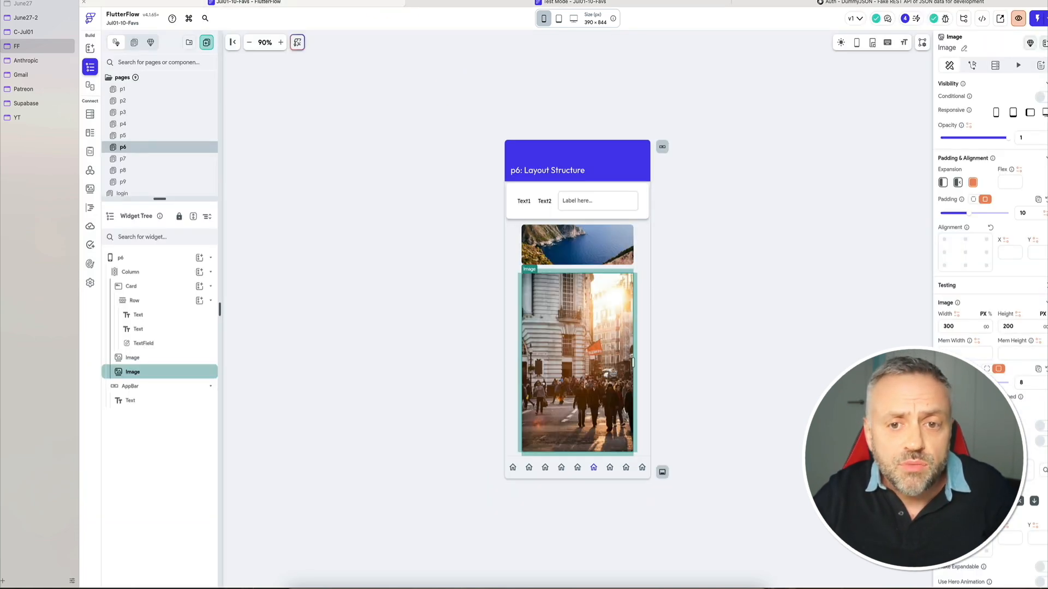
click(153, 176)
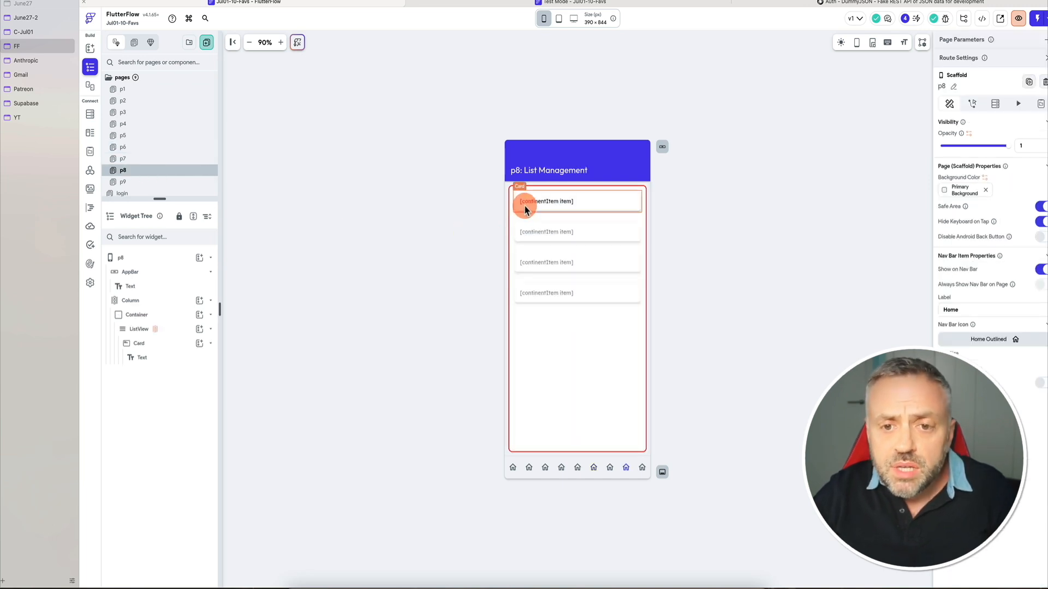
click(540, 330)
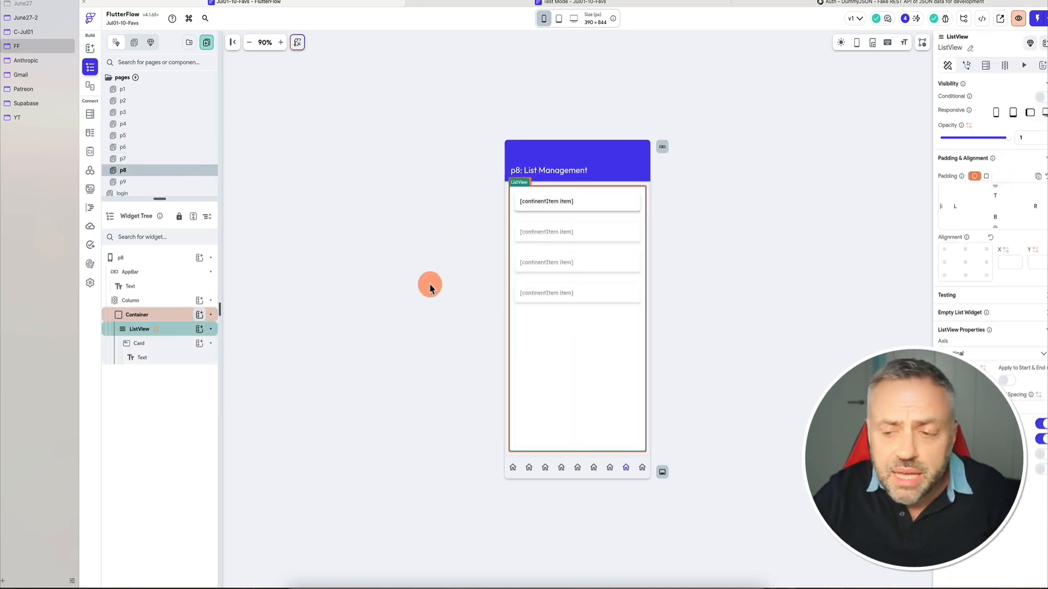
click(1003, 66)
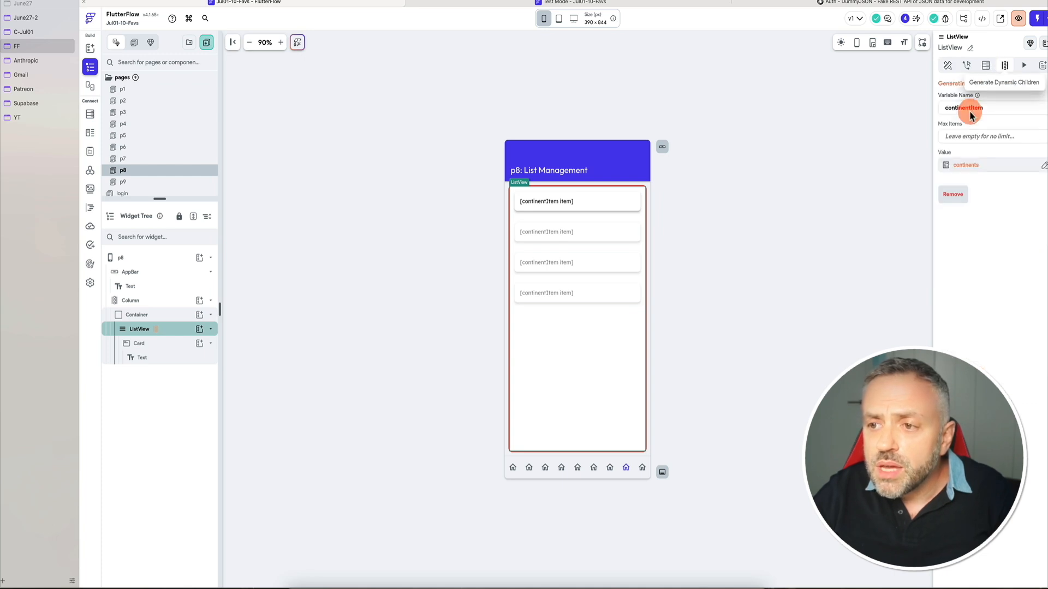
click(980, 169)
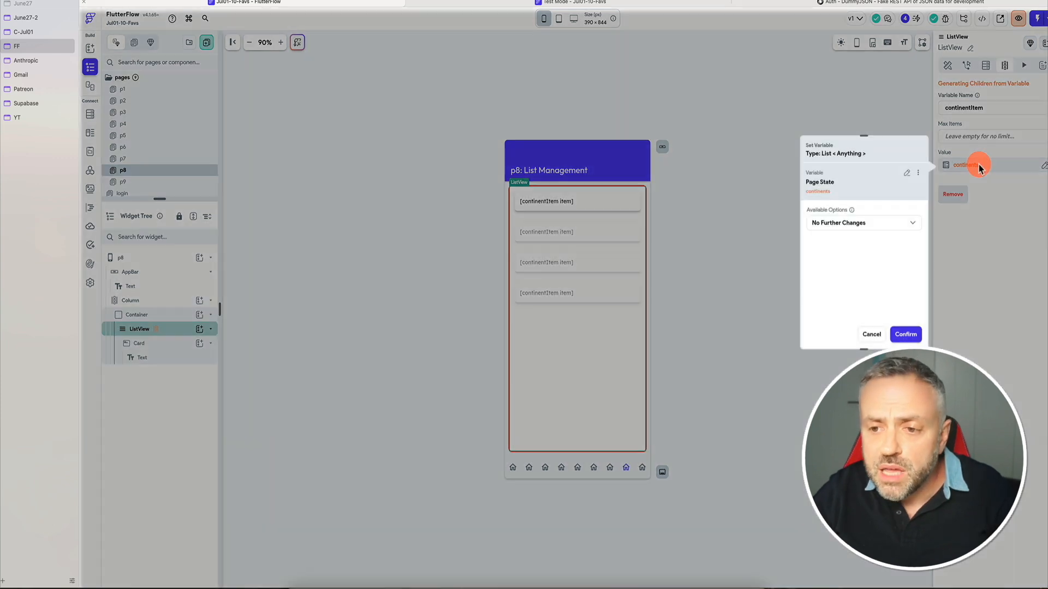
Apply Sort List Items to the continents value with Sort Key set to Item in List, then save
click(848, 228)
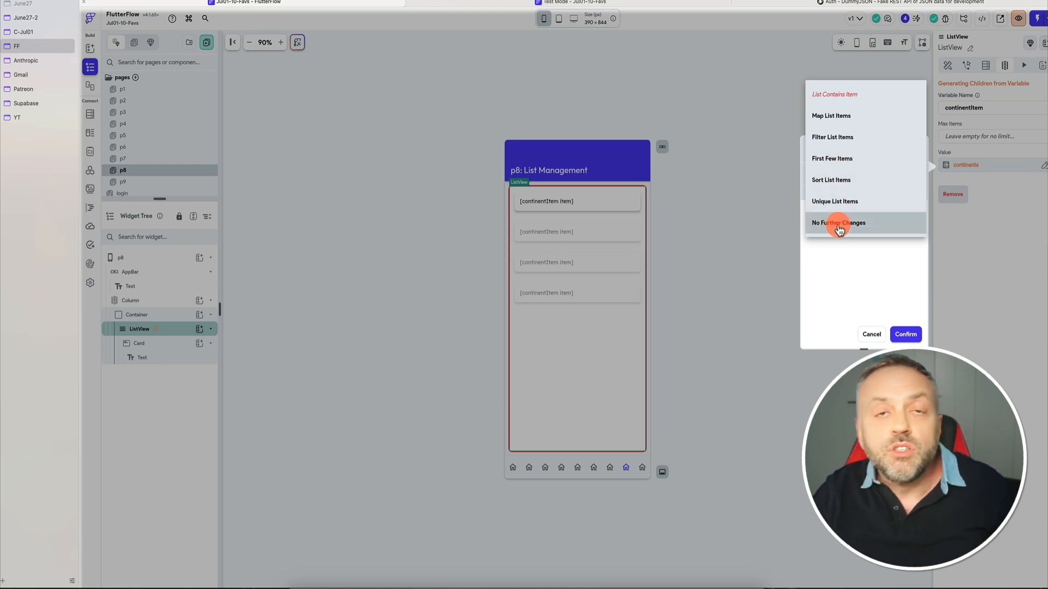
click(828, 184)
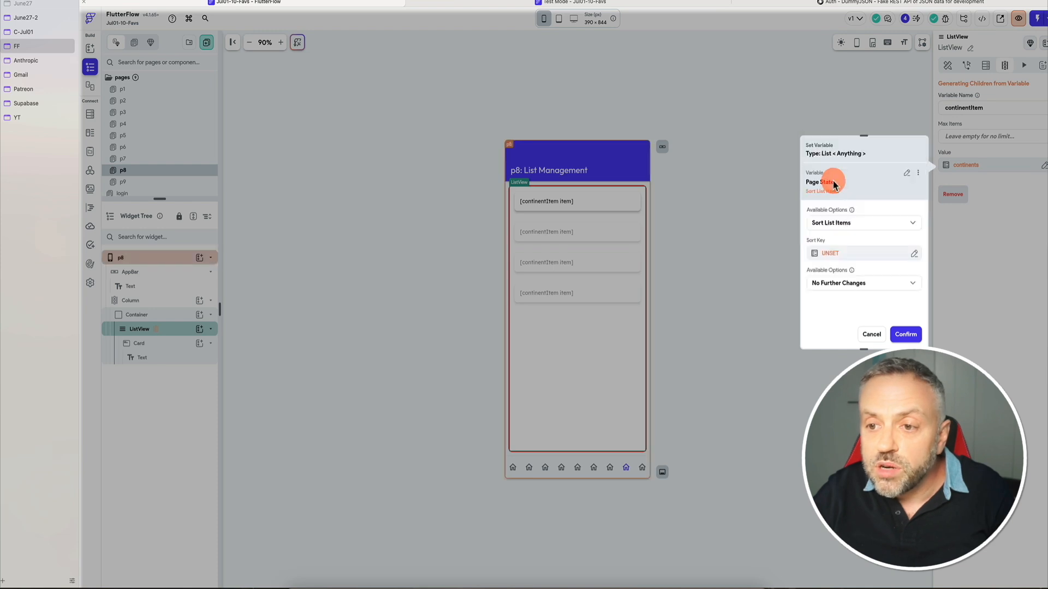
click(839, 256)
click(713, 292)
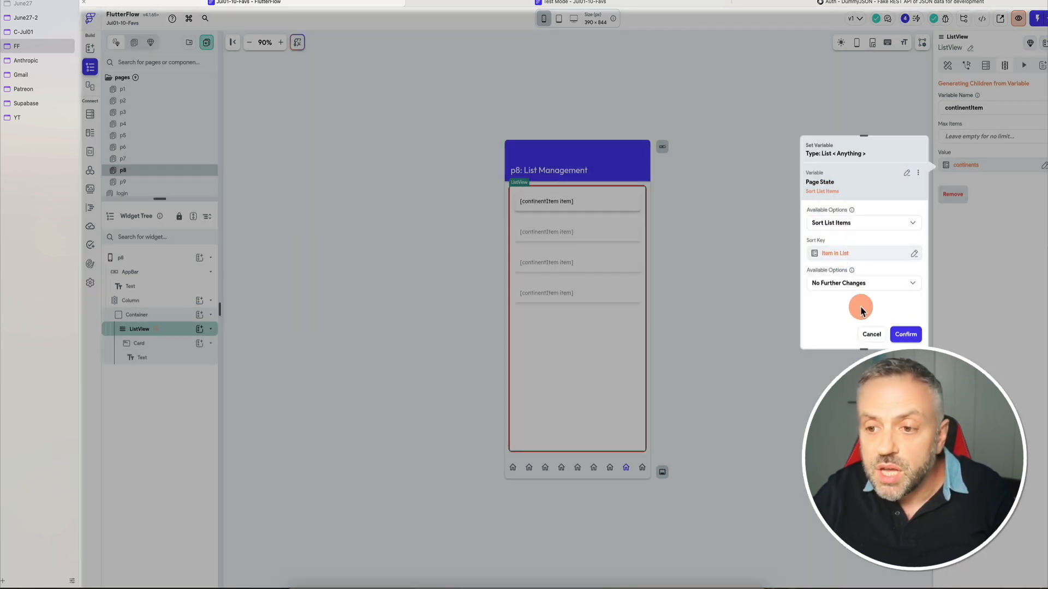
click(905, 334)
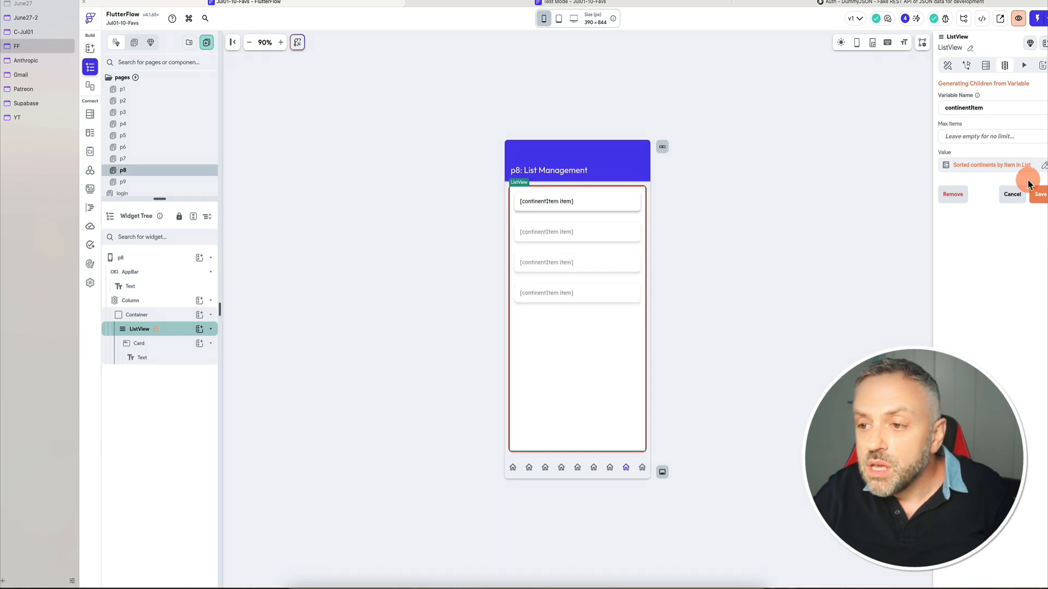
click(1040, 195)
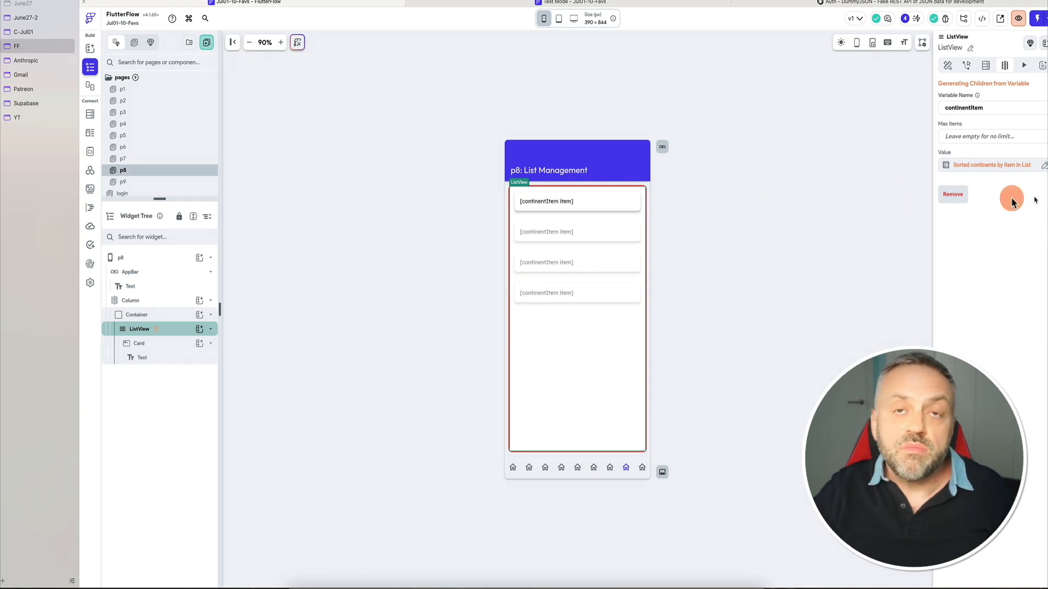
Run a new test session to check the continents sorted from Africa to South America, then return to the editor
click(671, 4)
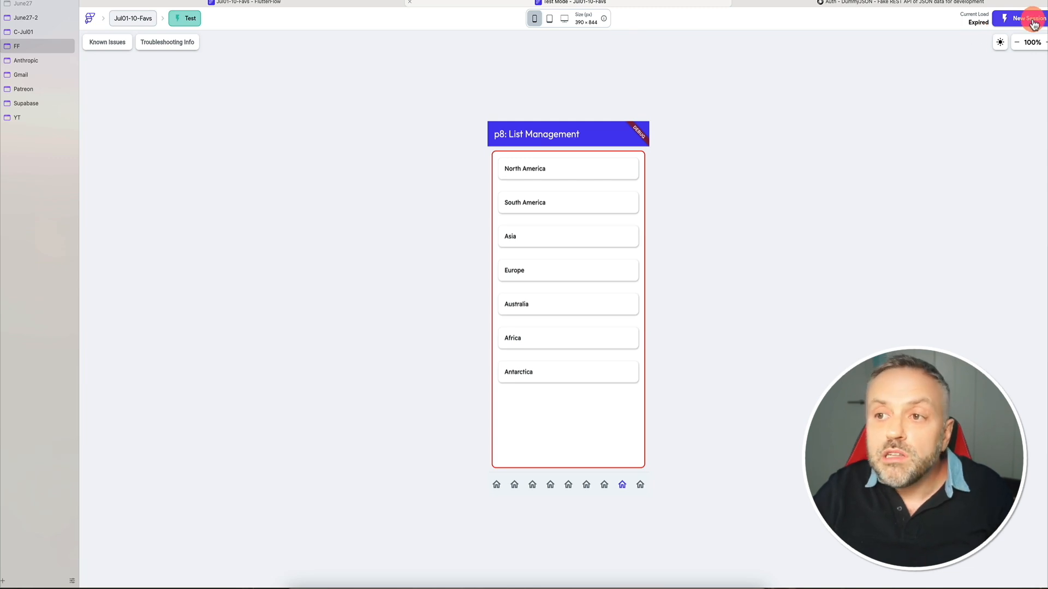
click(1032, 22)
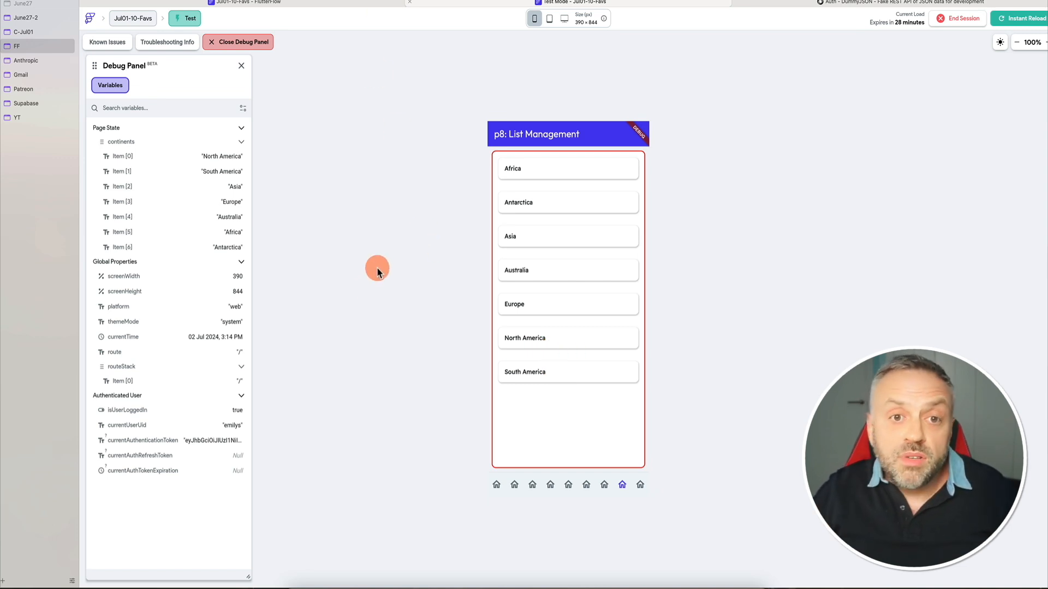
click(346, 3)
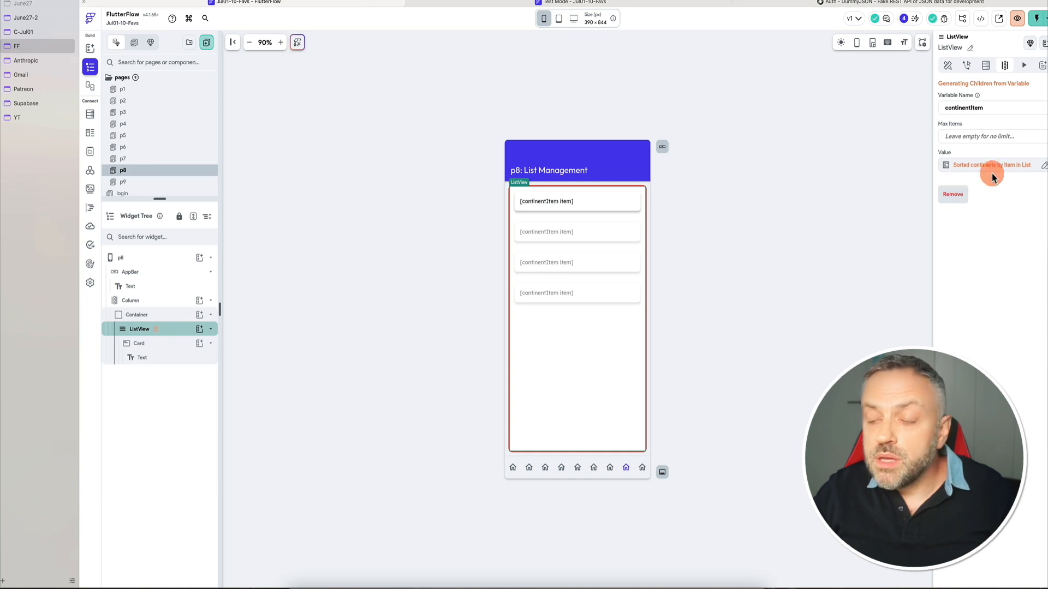
Reopen the ListView's Value settings and list its other operations, such as map, filter and unique
click(1007, 170)
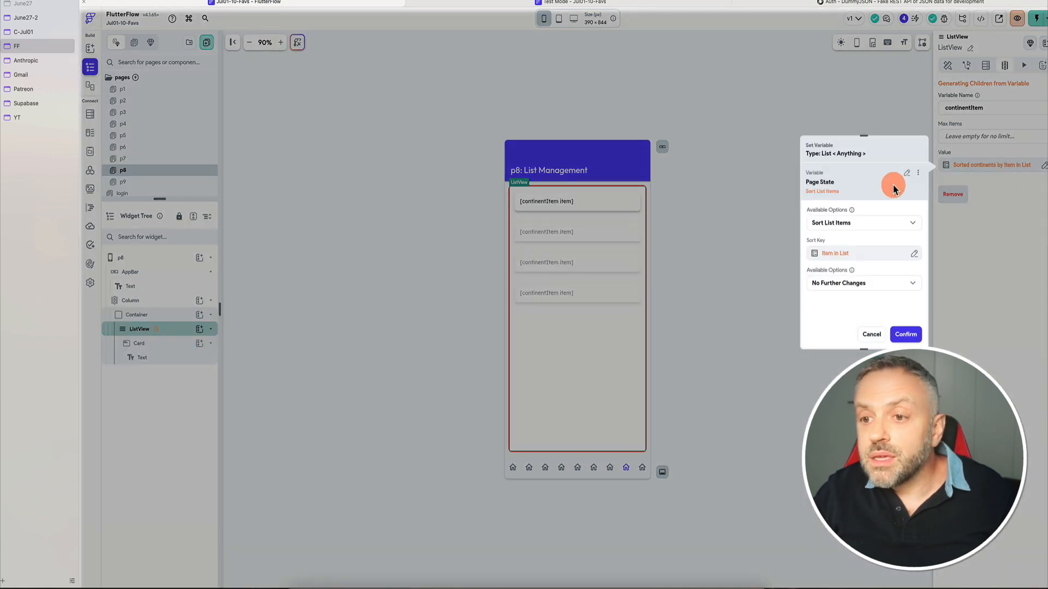
click(862, 228)
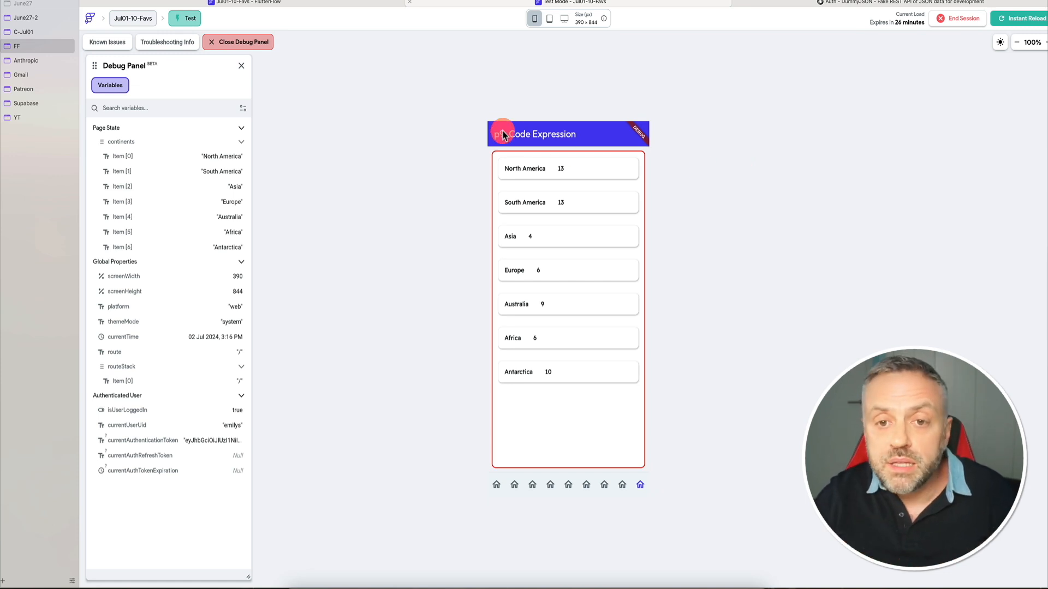
Open page p9 Code Expression, select its ListView, and view it running with each continent's letter count
click(302, 6)
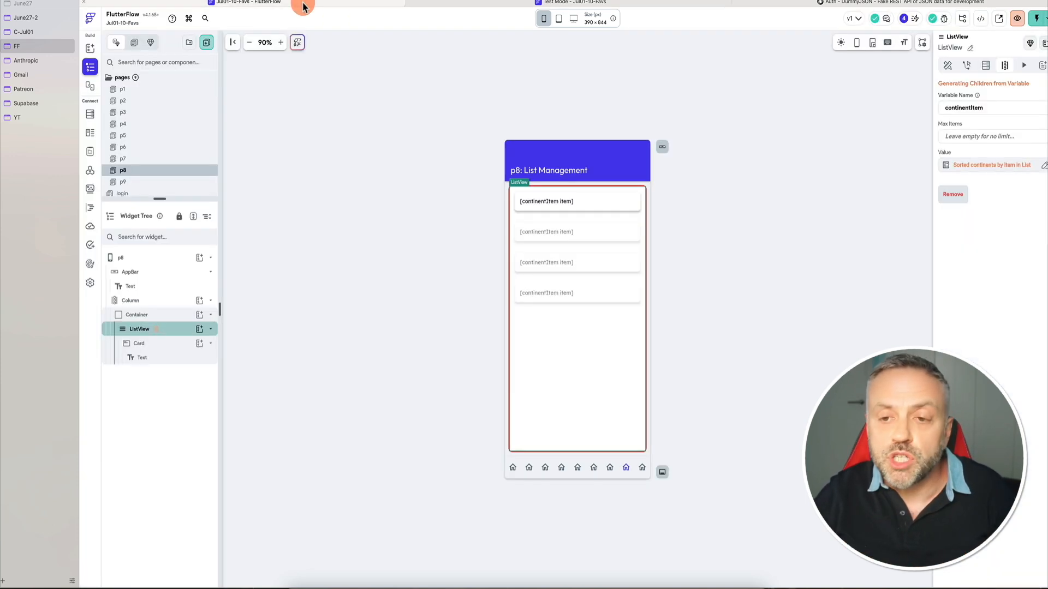
click(161, 182)
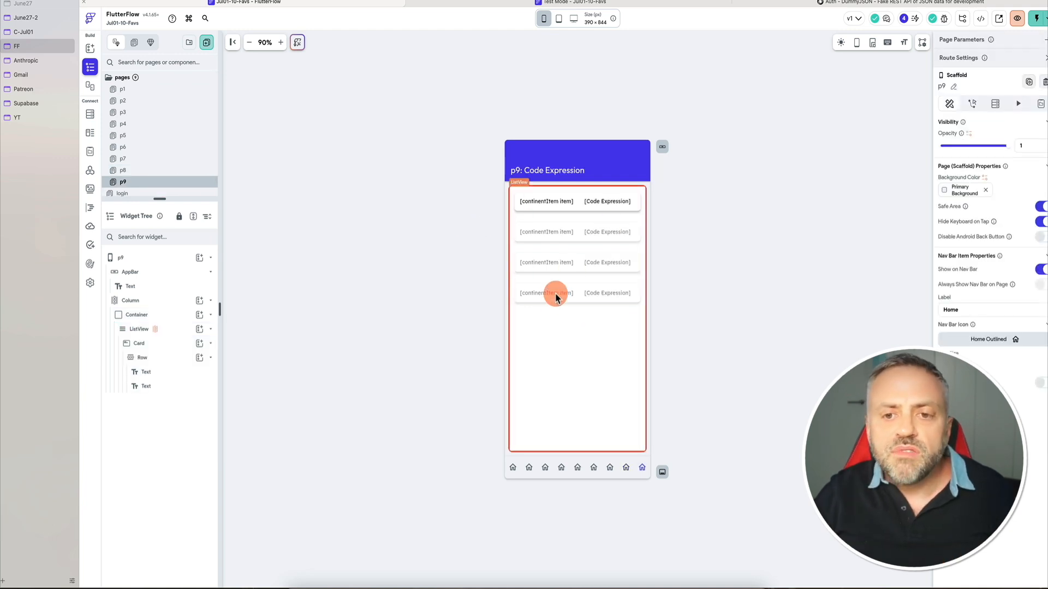
click(545, 322)
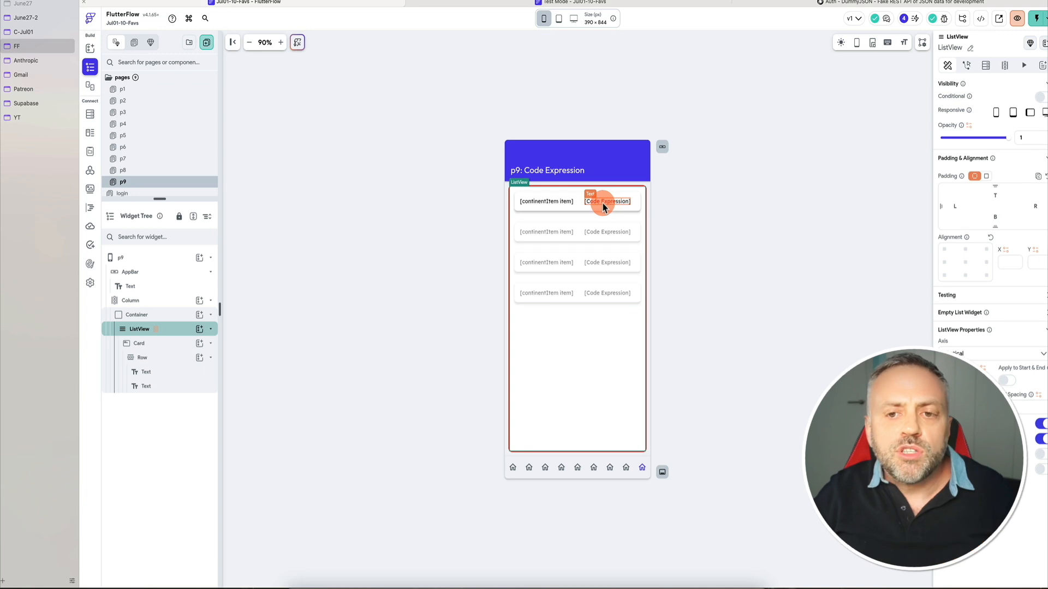
click(551, 3)
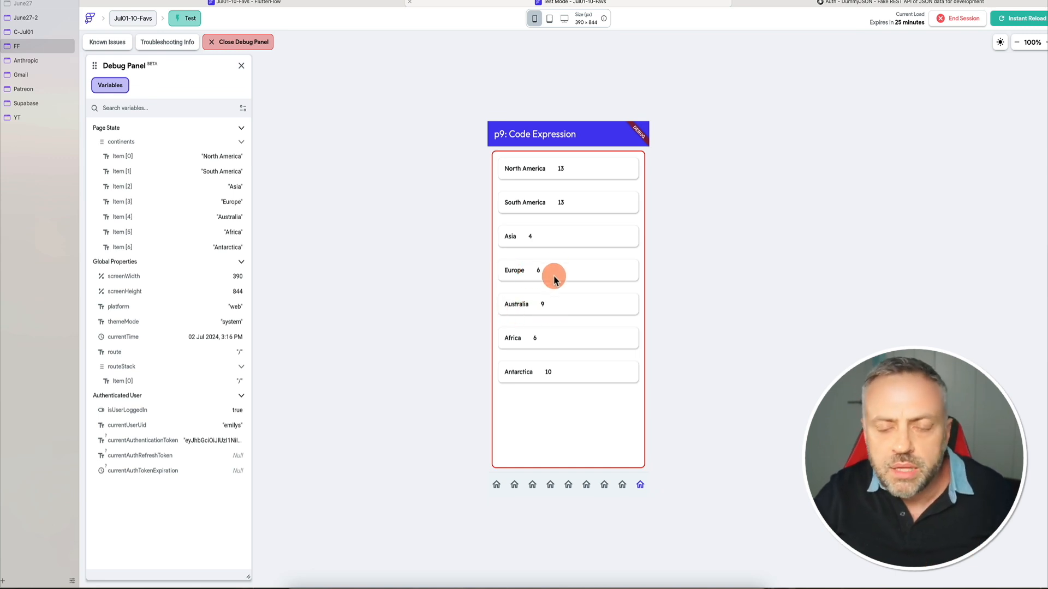
Switch from the running test app back to the p9 Code Expression page in the editor
click(384, 6)
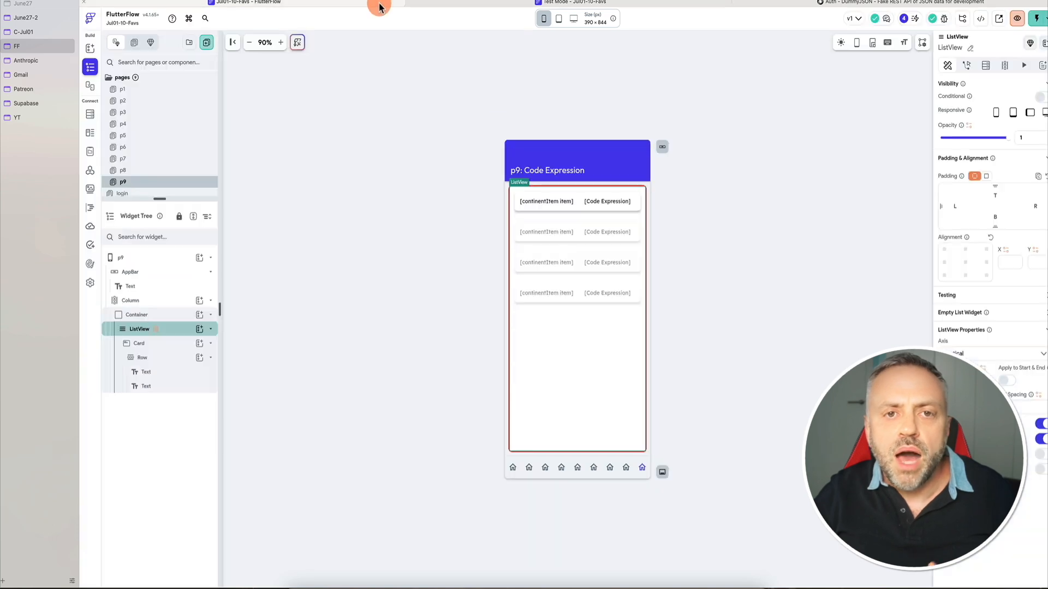
Select the card's [Code Expression] text and open its item.length expression with the String item argument
click(602, 203)
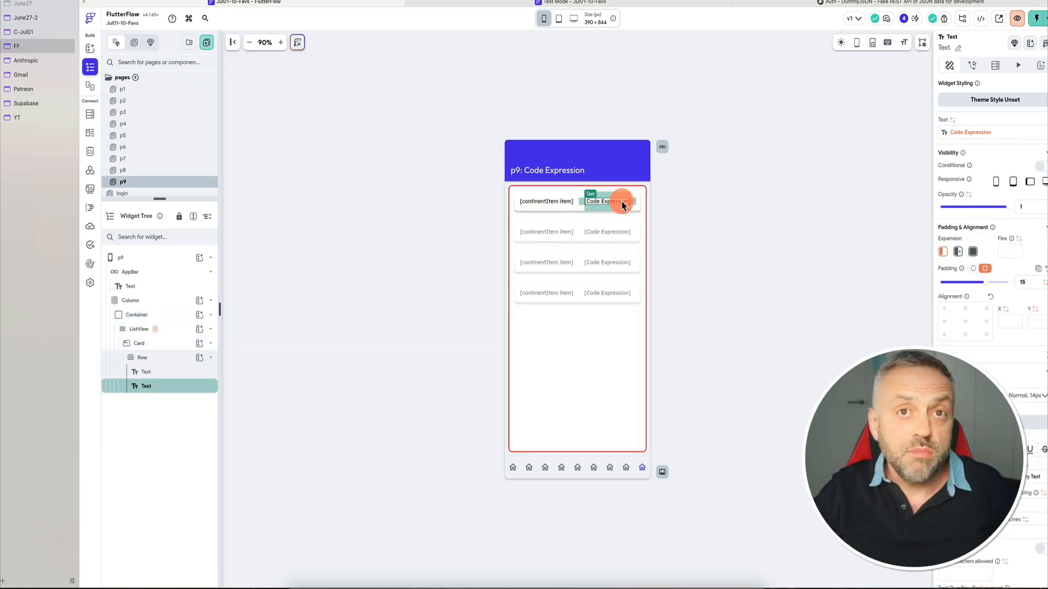
click(976, 133)
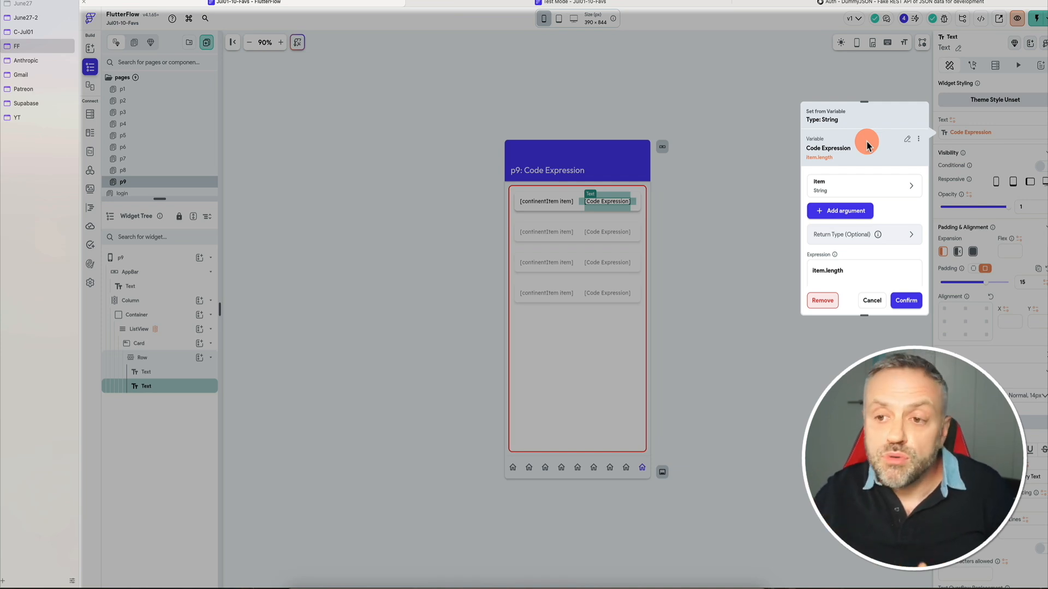
mouse_move(838, 183)
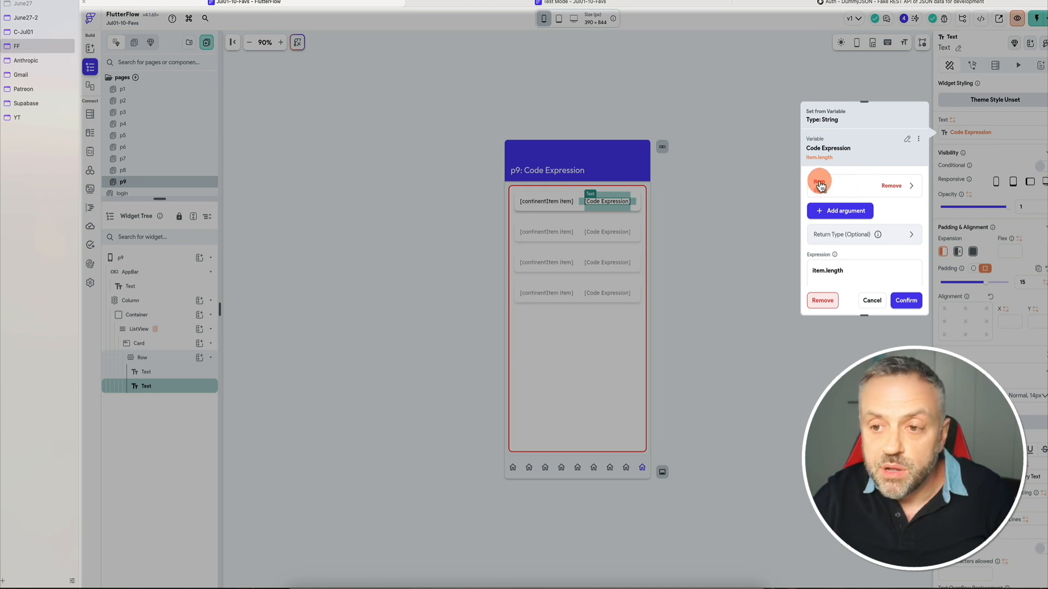
Set the item argument's value to the continentItem Item variable and confirm
click(842, 188)
scroll(835, 189, down, 2)
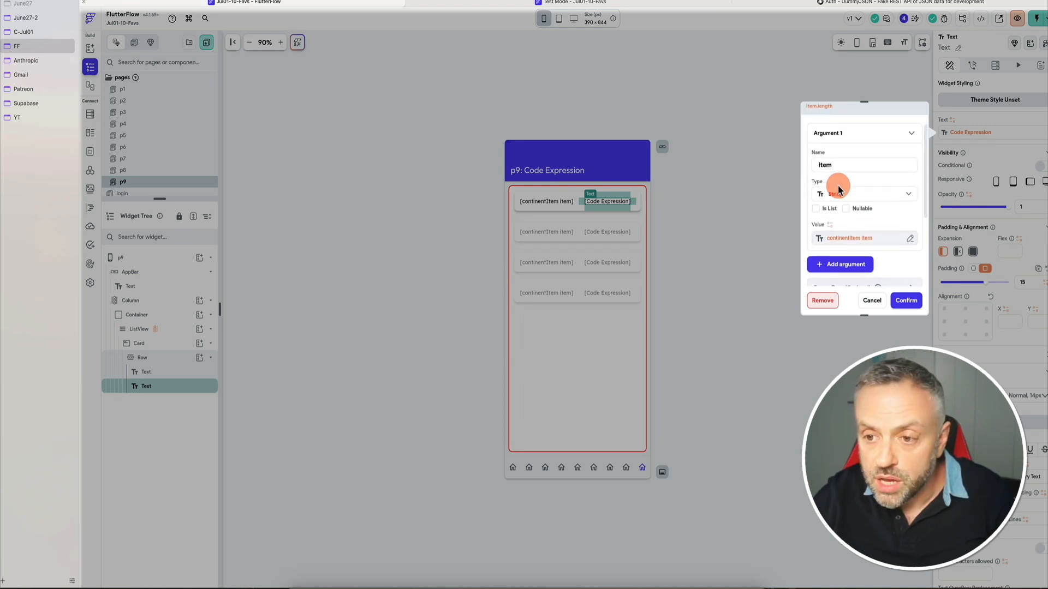
click(851, 232)
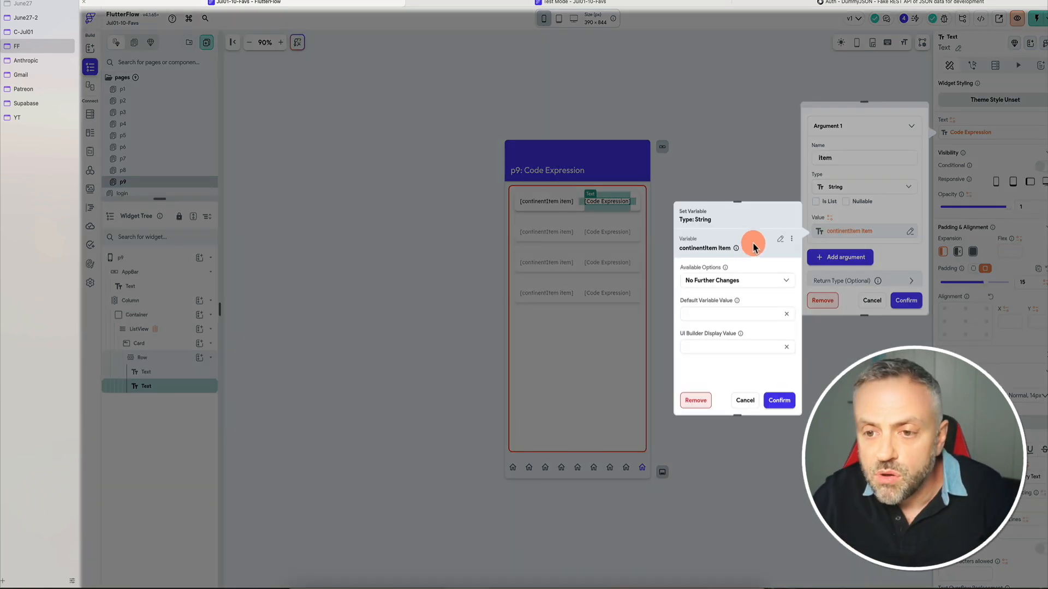
click(780, 237)
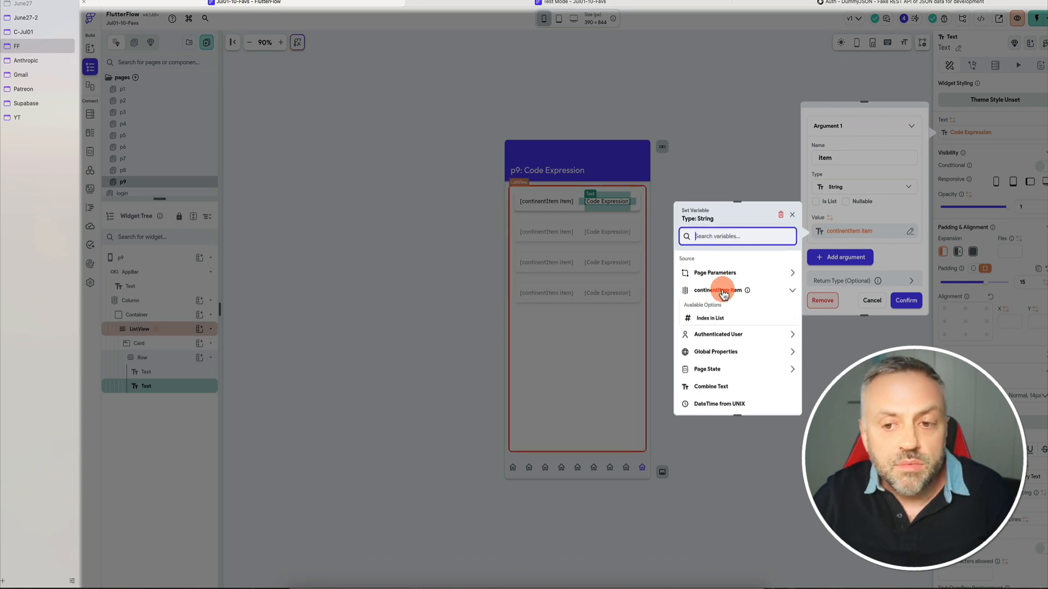
click(724, 292)
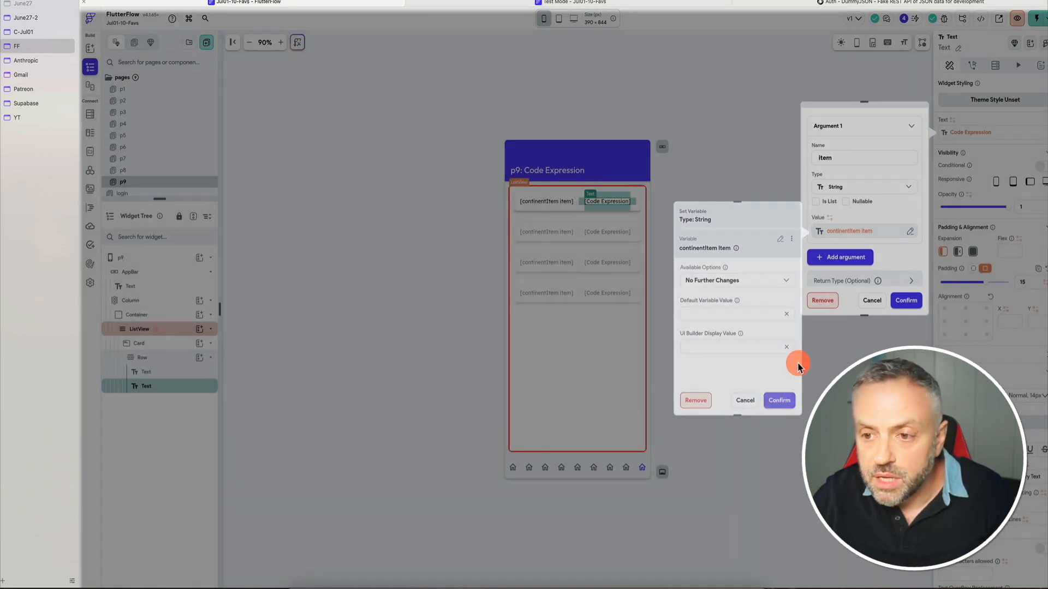
click(779, 400)
scroll(842, 205, down, 2)
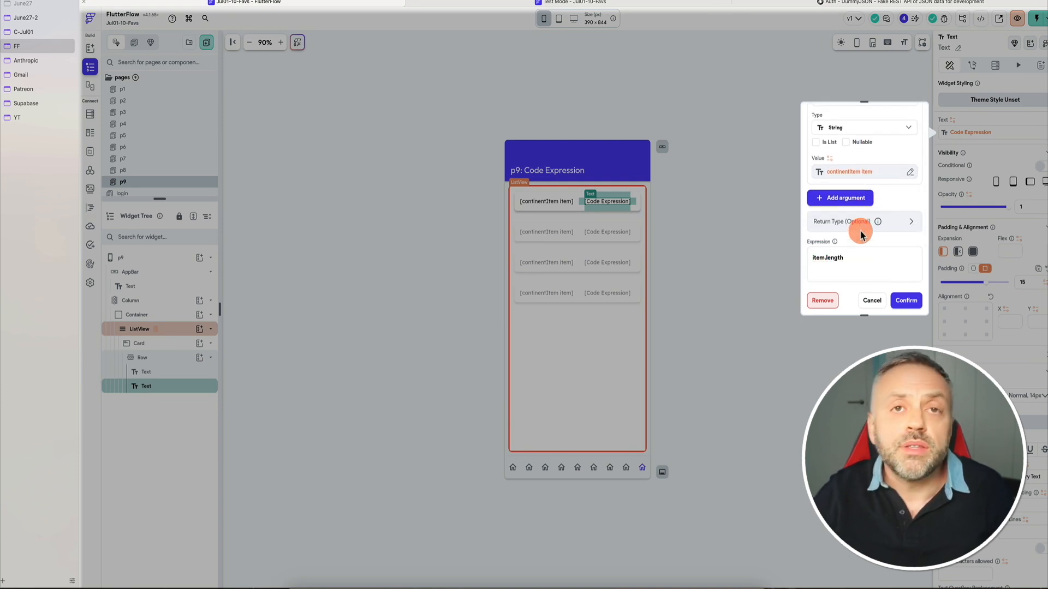
Review the item.length expression and confirm it, returning to the p9 canvas
click(824, 258)
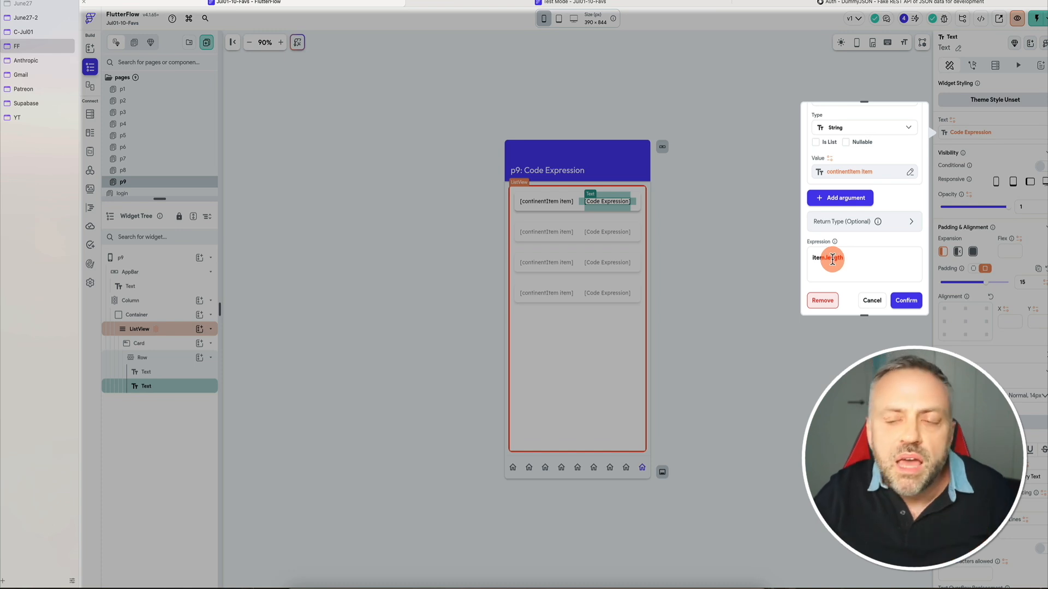
scroll(852, 170, up, 2)
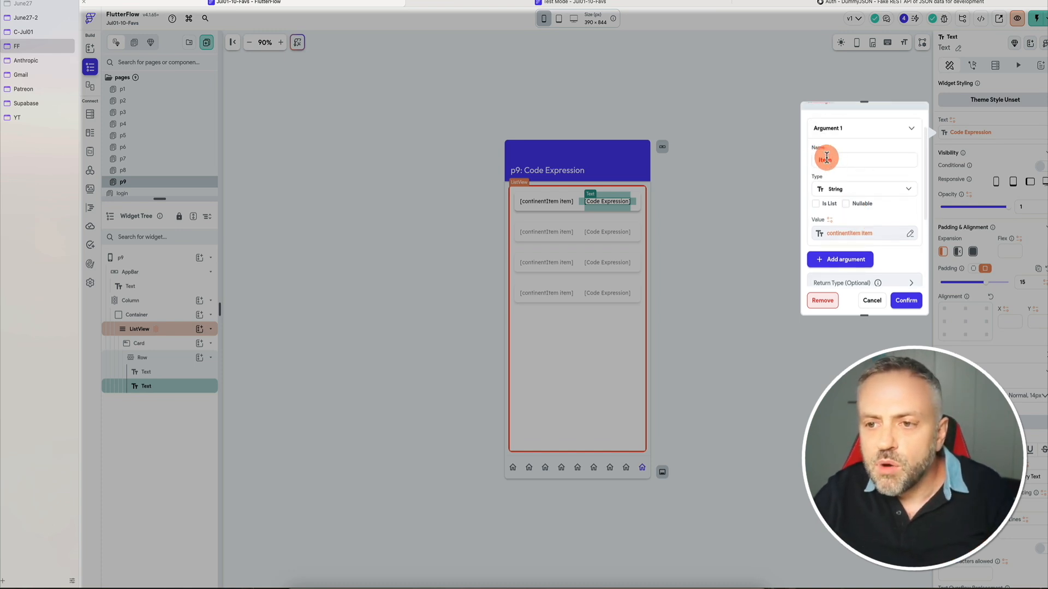
scroll(824, 219, down, 2)
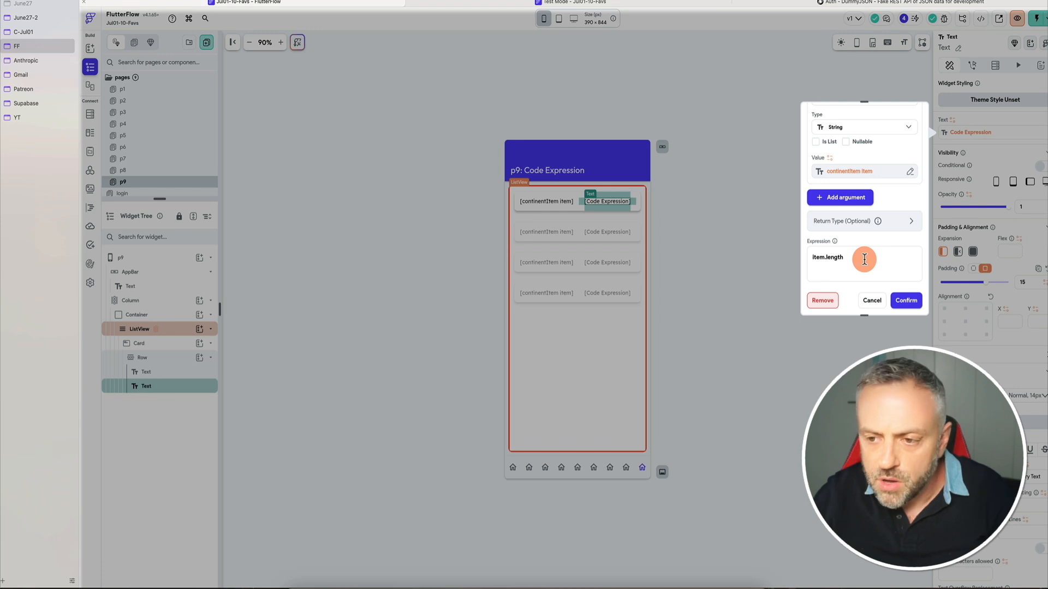
click(905, 300)
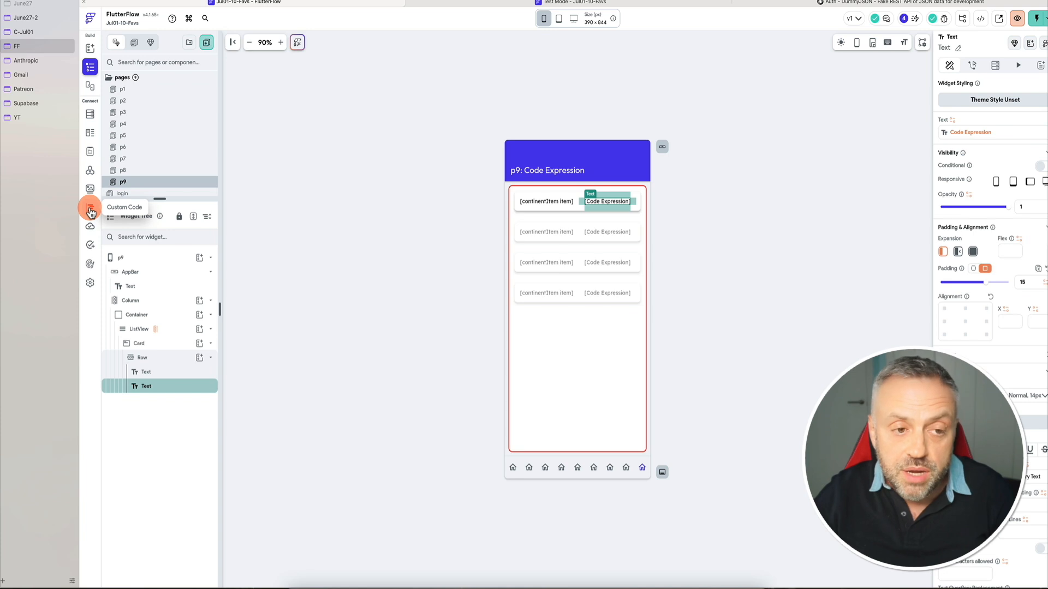
Select the p9: Code Expression page, then its [Code Expression] text widget
click(815, 183)
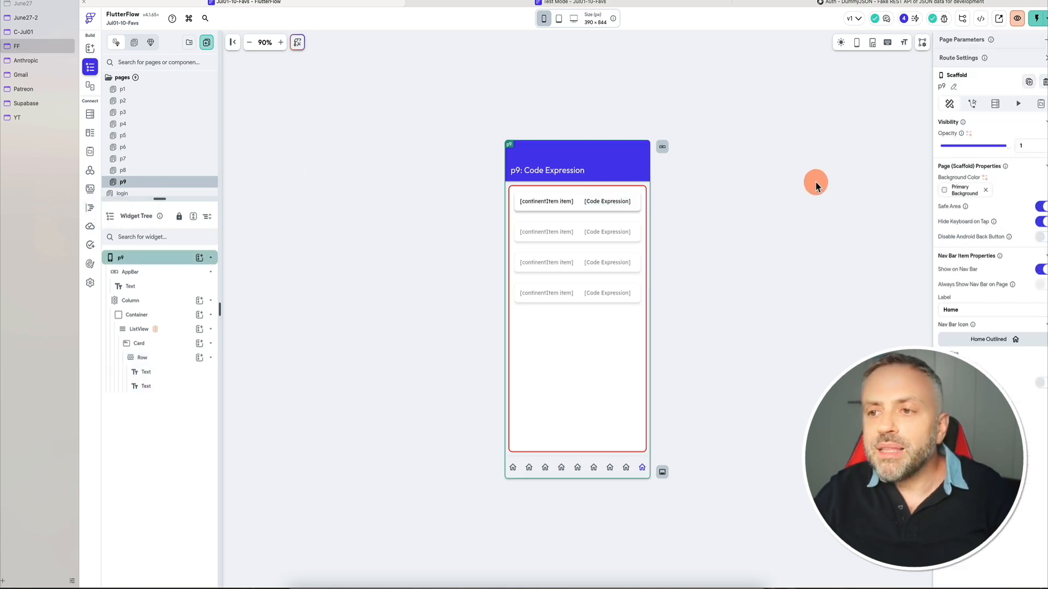
click(626, 203)
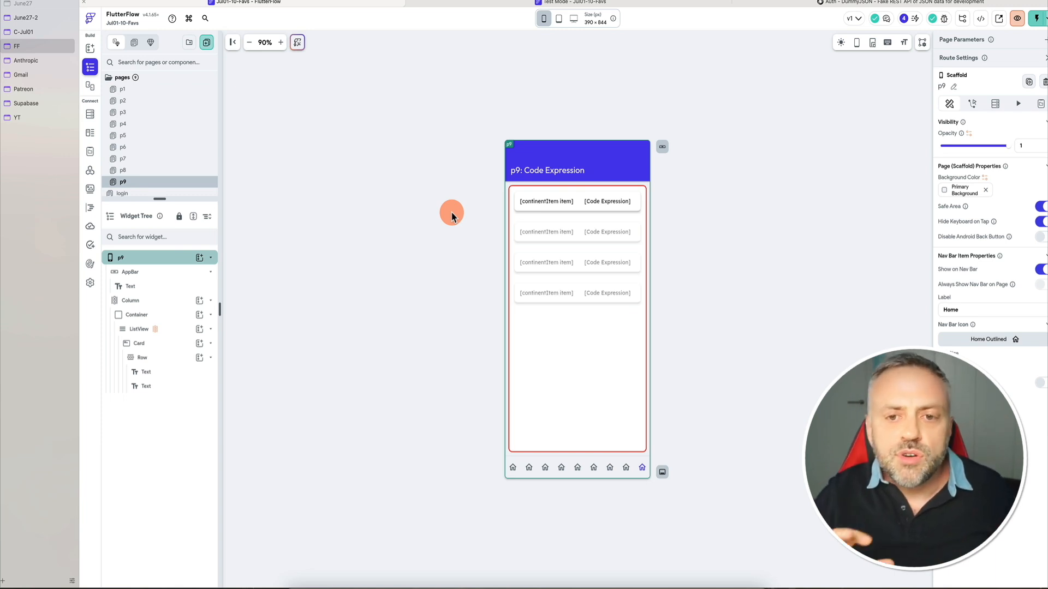
Search 'figma' in the command palette and launch Import Figma Theme from Design System settings
key(super+k)
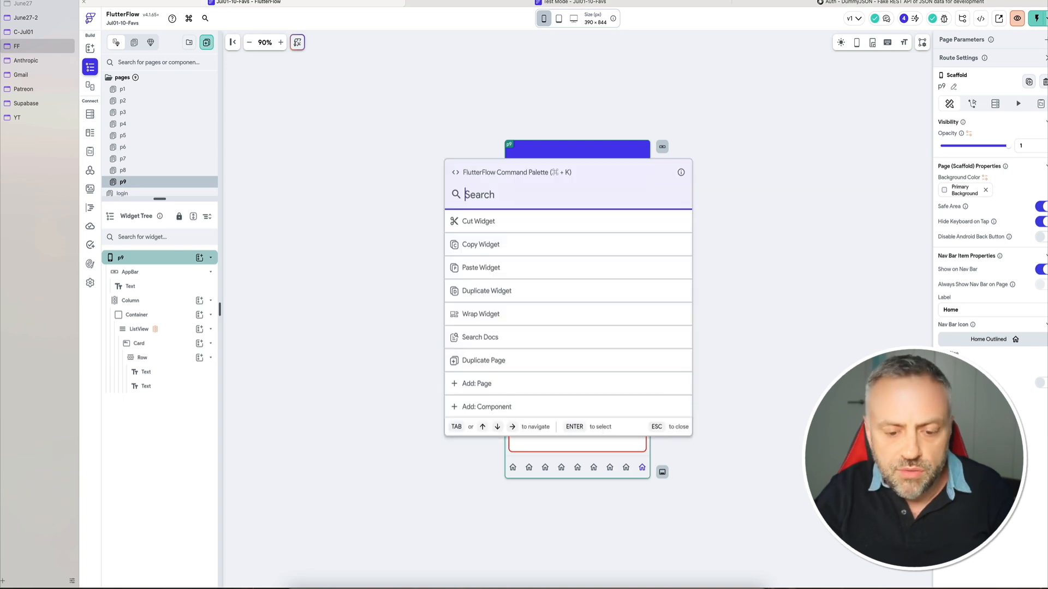
text(figma)
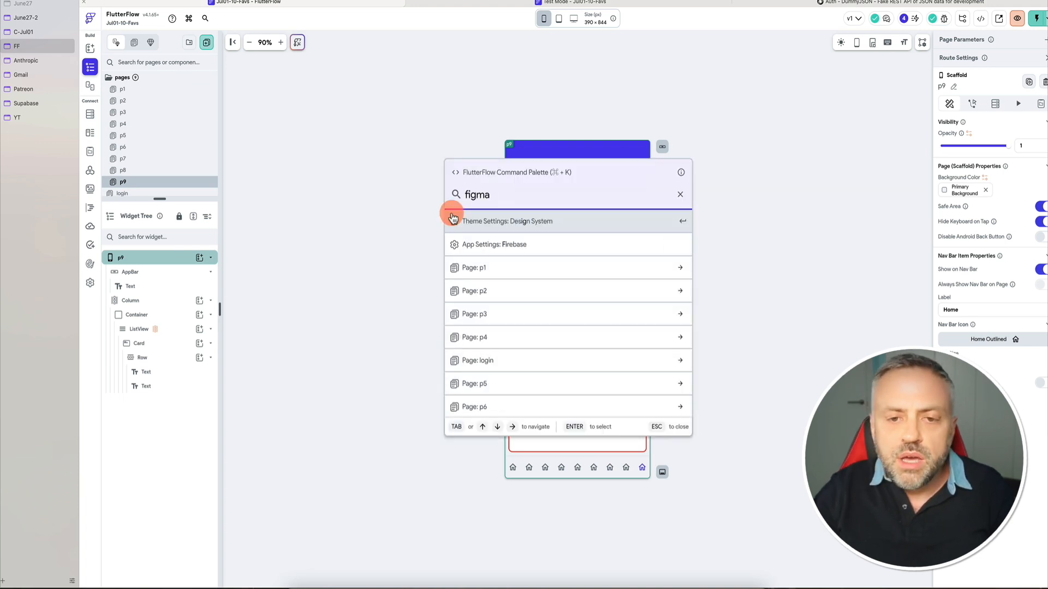
click(453, 218)
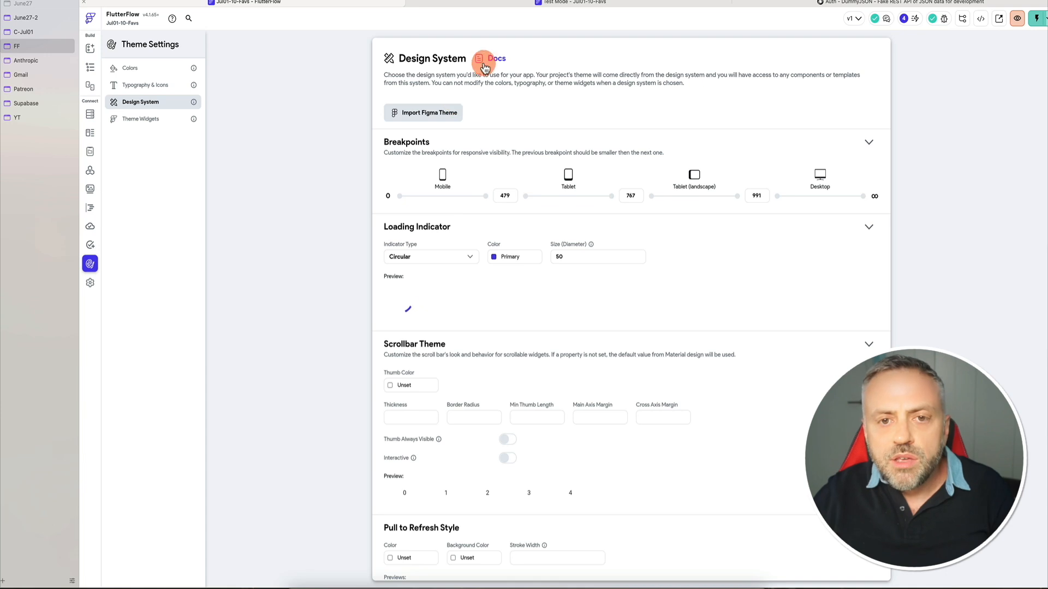
click(93, 266)
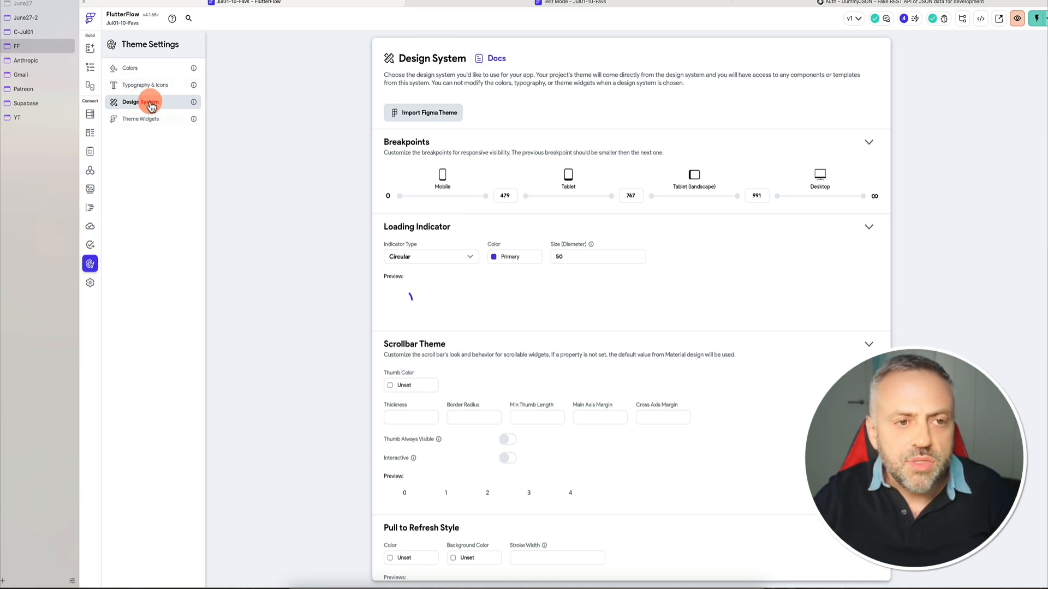
click(424, 114)
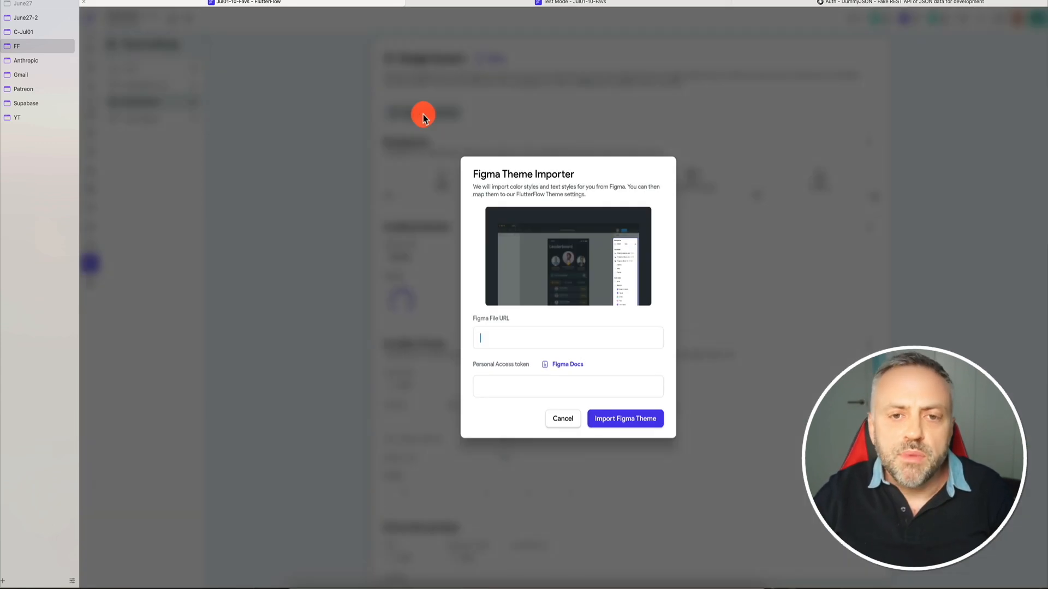
Focus the Figma File URL field in the Figma Theme Importer
click(505, 335)
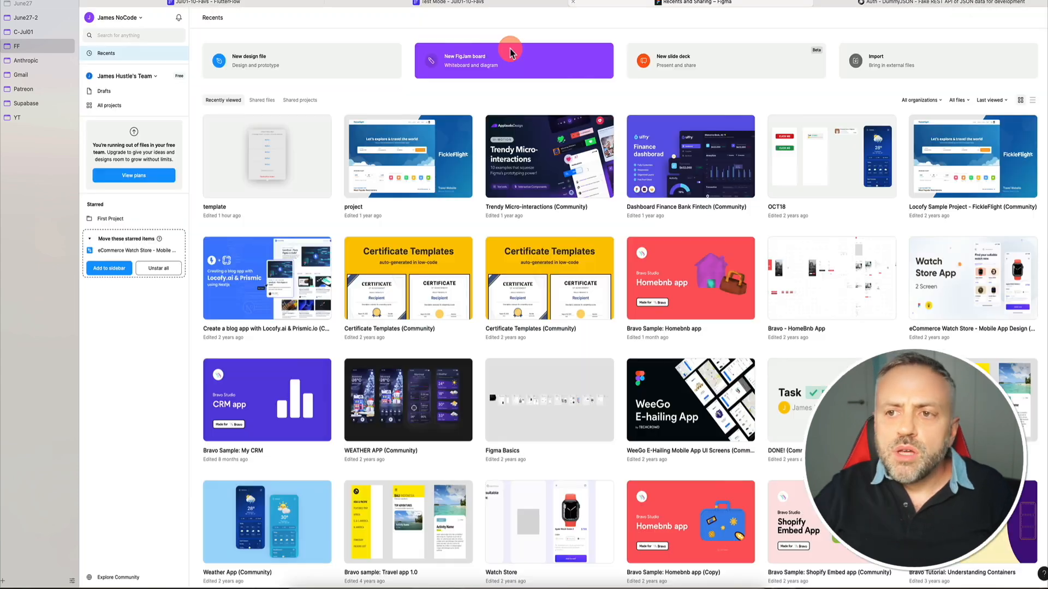
Open the FickleFlight 'project' file from Figma Recents, then go back to FlutterFlow
double_click(416, 160)
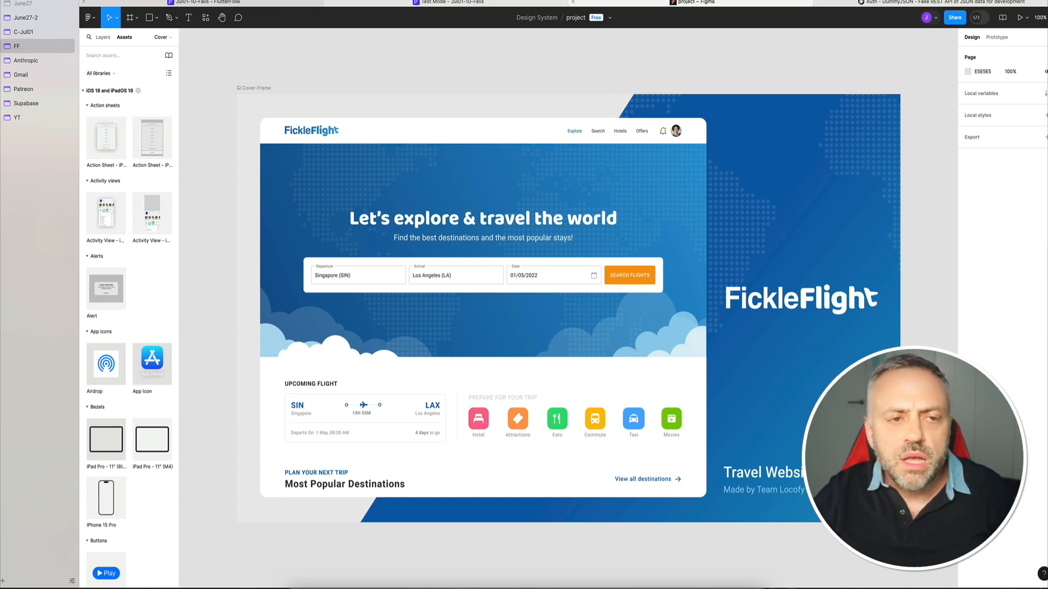
click(207, 3)
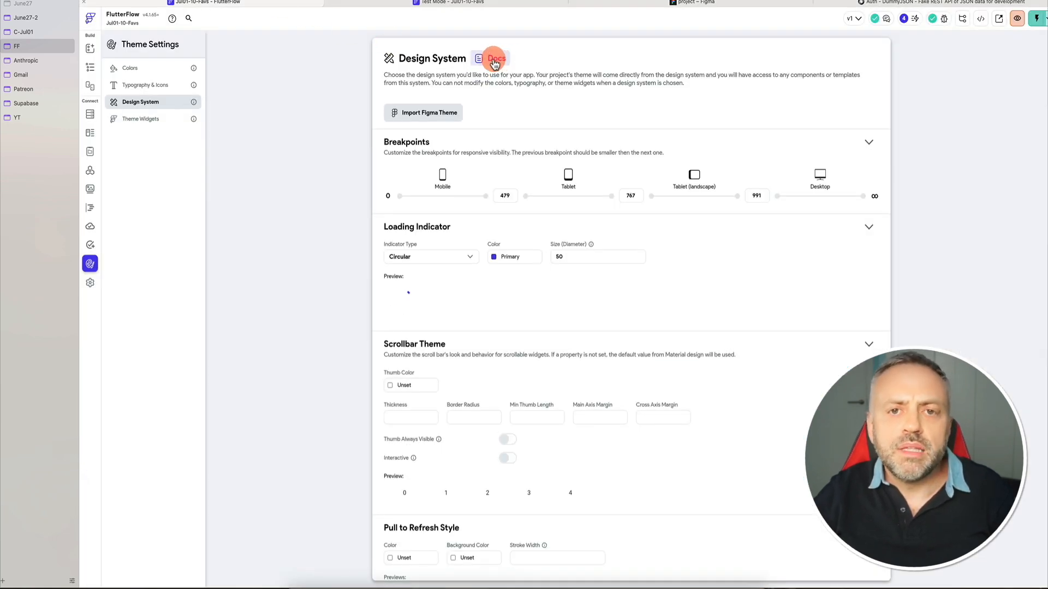
Cancel a reopened Figma Theme Importer and switch to the 'project – Figma' tab
click(453, 114)
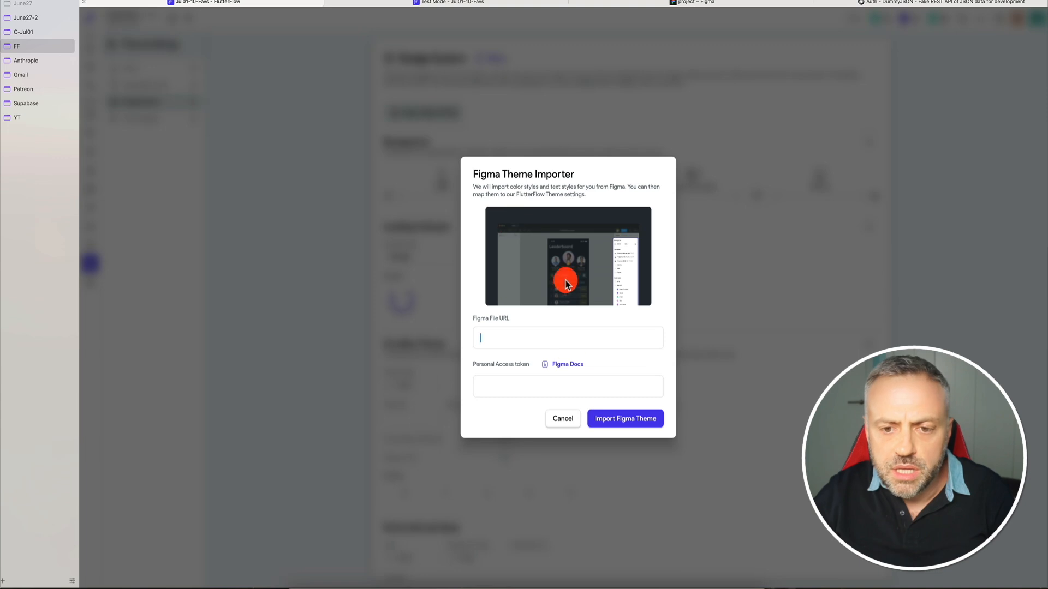
click(561, 421)
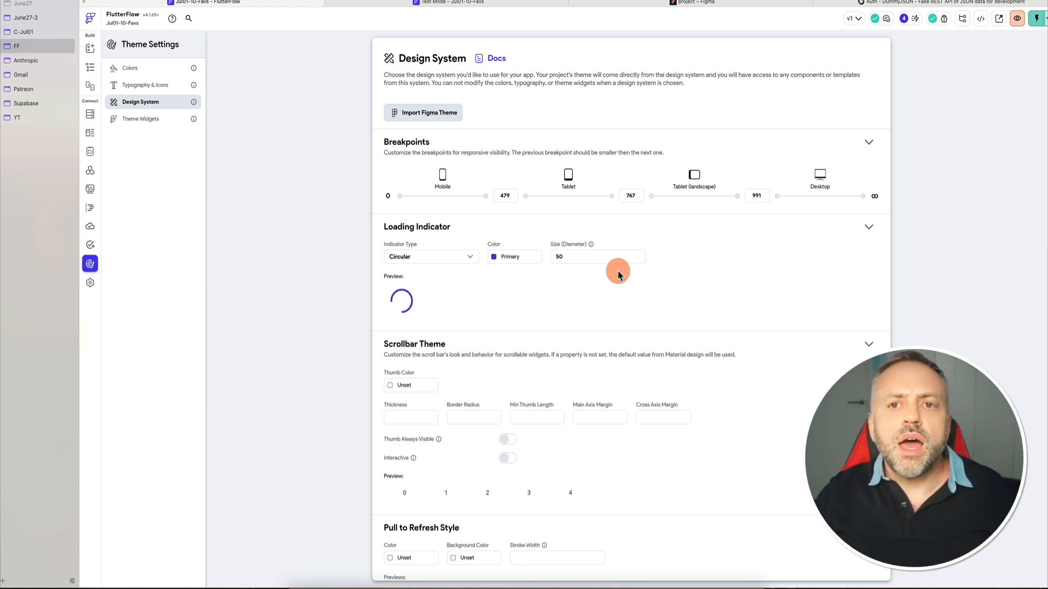
click(693, 2)
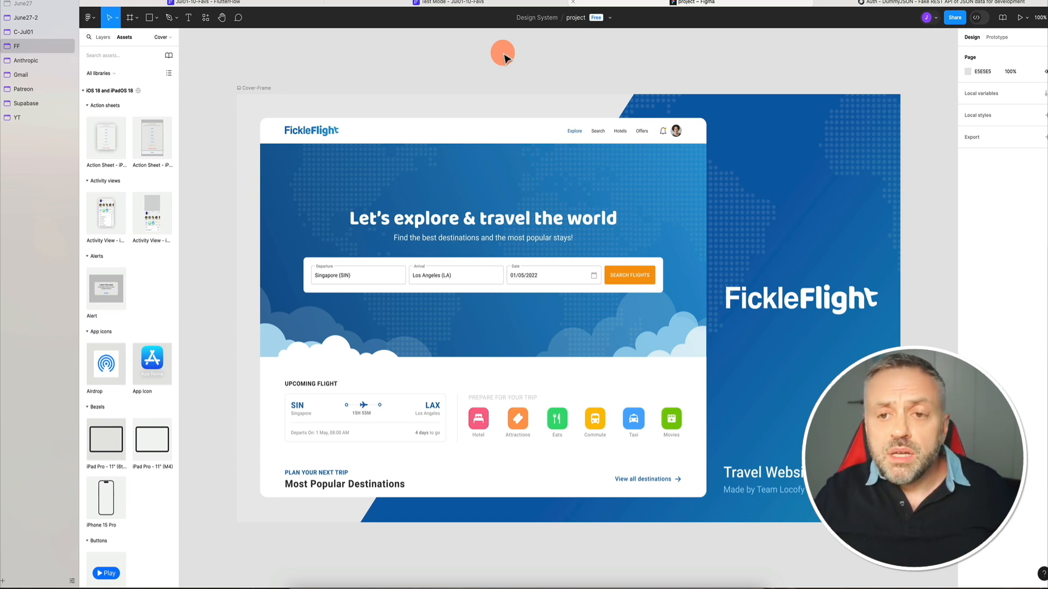
Switch to the FlutterFlow tab, landing on page p3: Data Types
click(300, 4)
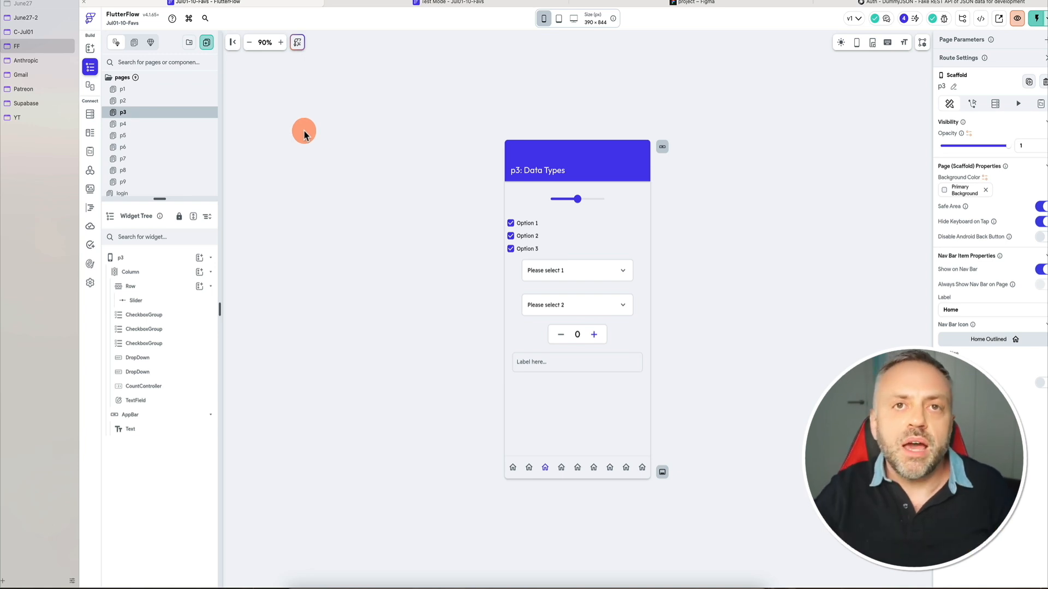
View page p7: Drag and Drop, then open p6: Layout Structure
click(169, 158)
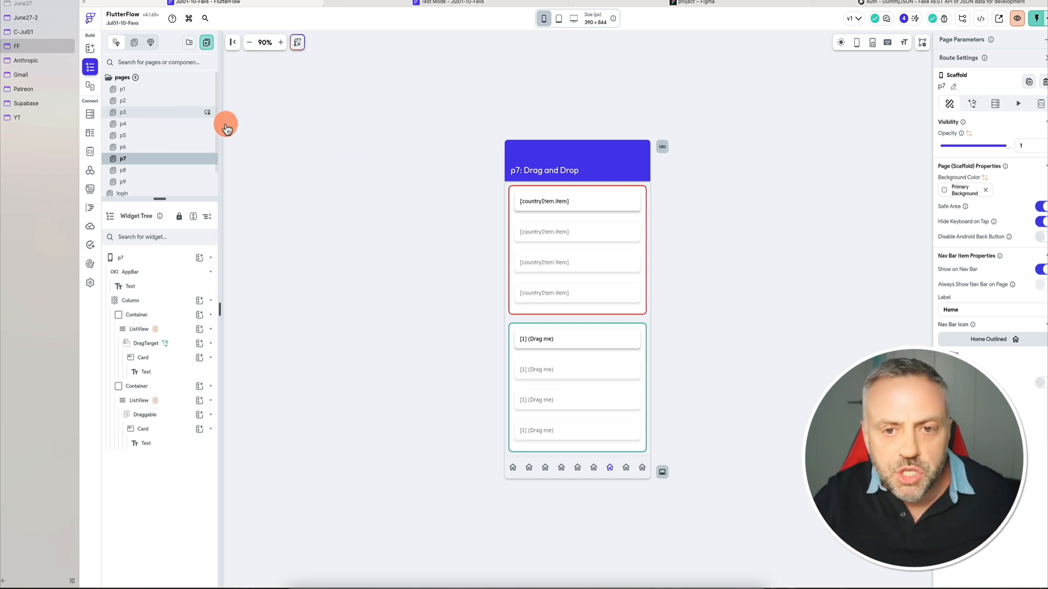
click(180, 147)
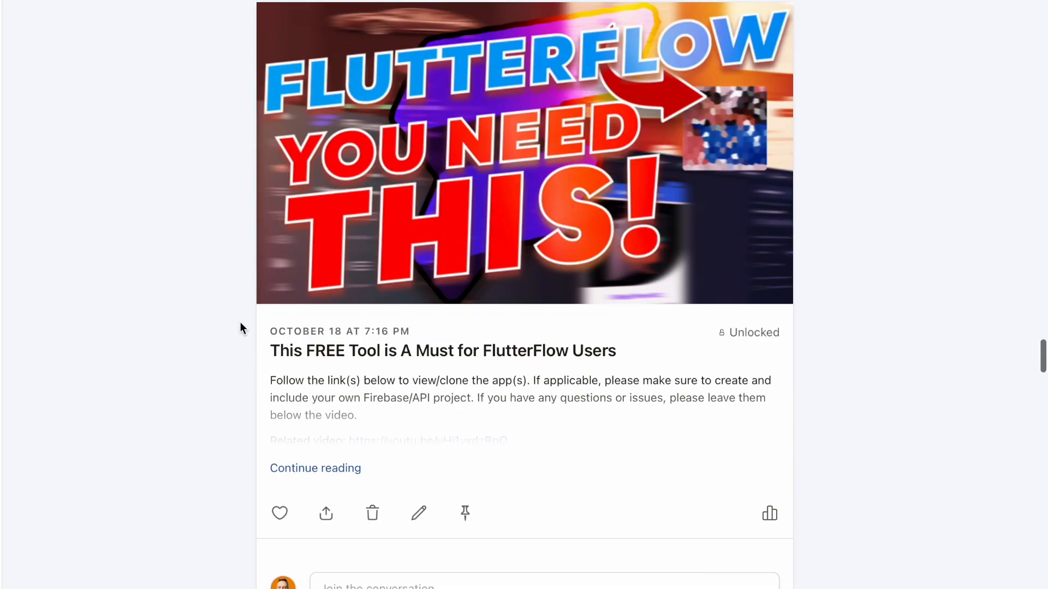
Scroll to the bottom of the Patreon feed and load older posts
scroll(241, 327, down, 5)
scroll(240, 323, down, 20)
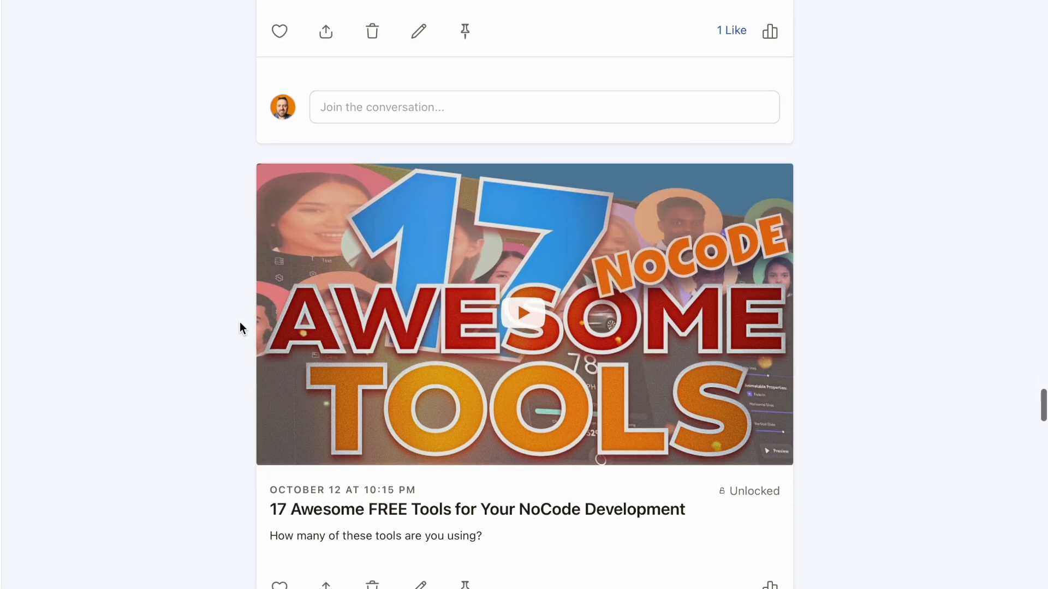
scroll(239, 324, down, 20)
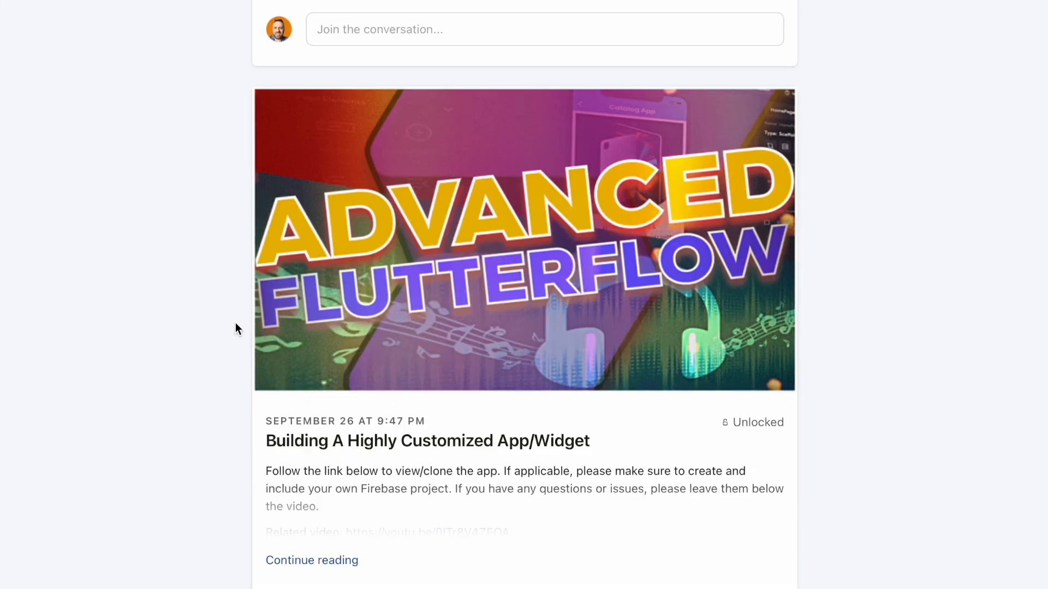
scroll(234, 322, down, 5)
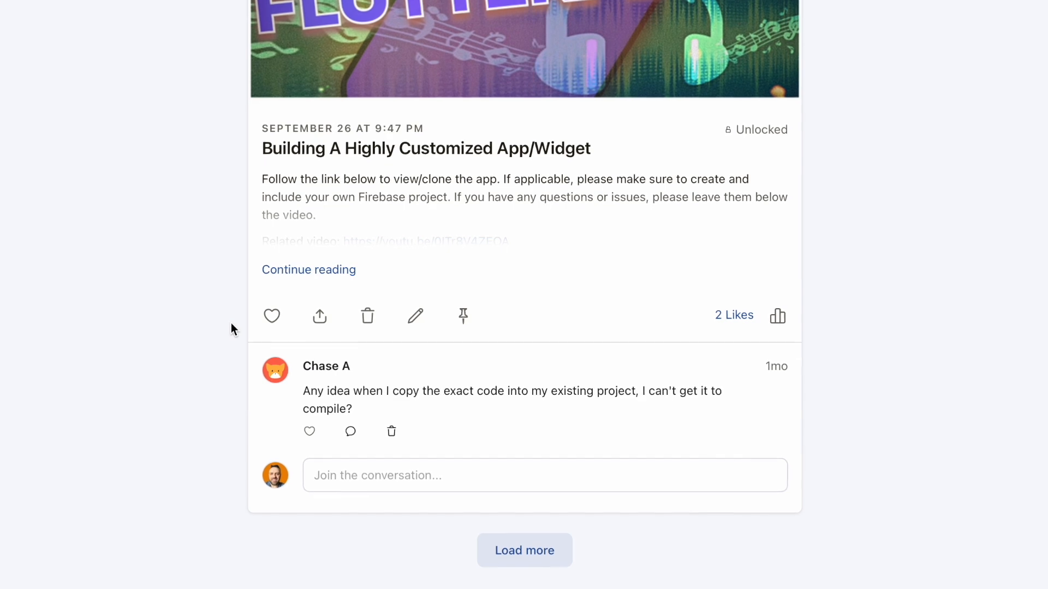
click(524, 554)
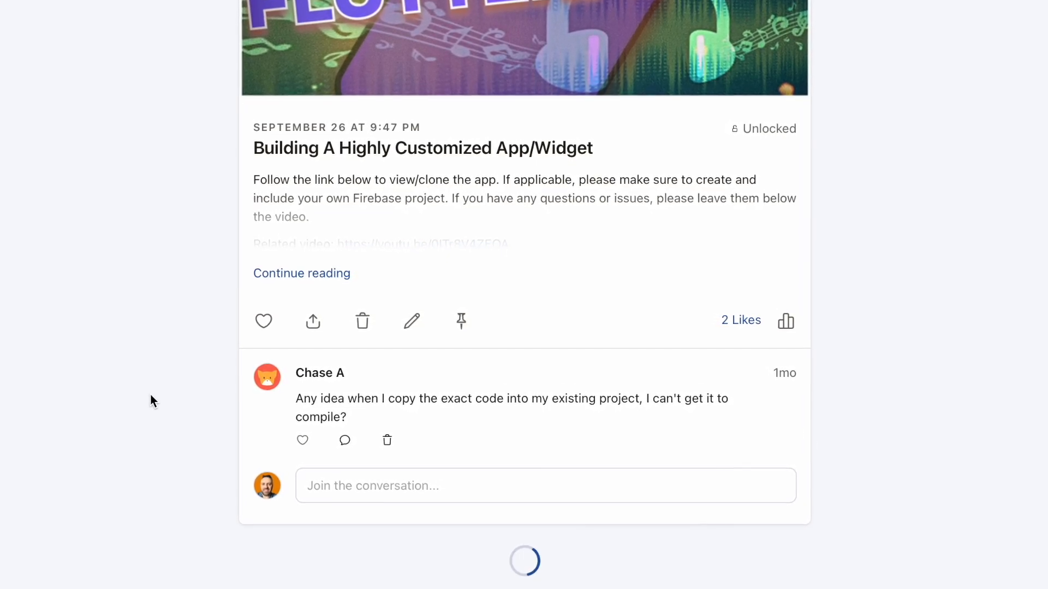
Scroll down to the August 16 FlutterFlow Car Sharing Marketplace App post
scroll(149, 402, down, 10)
scroll(145, 401, down, 15)
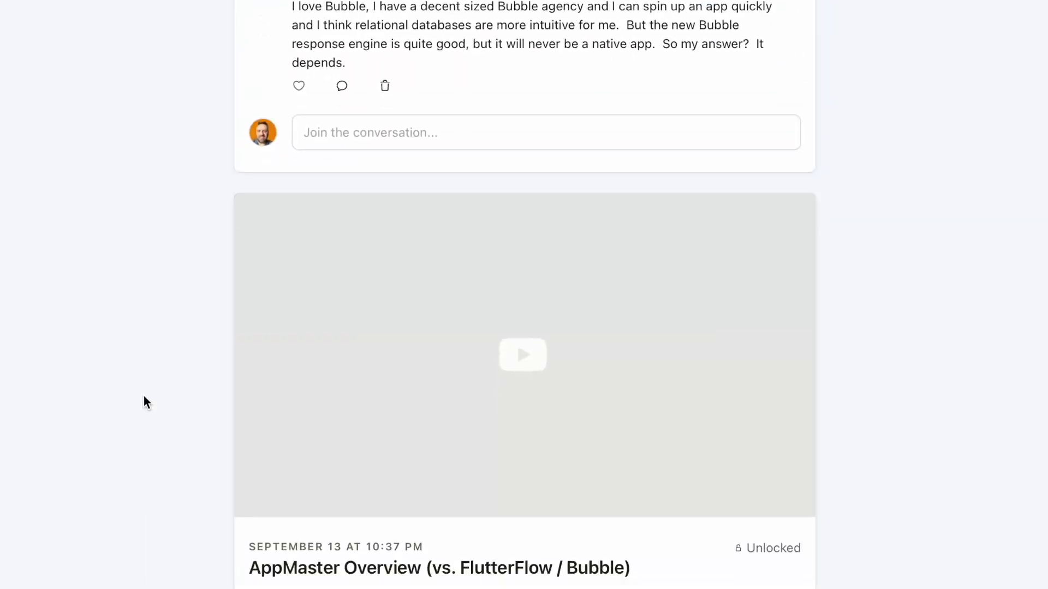
scroll(139, 397, down, 15)
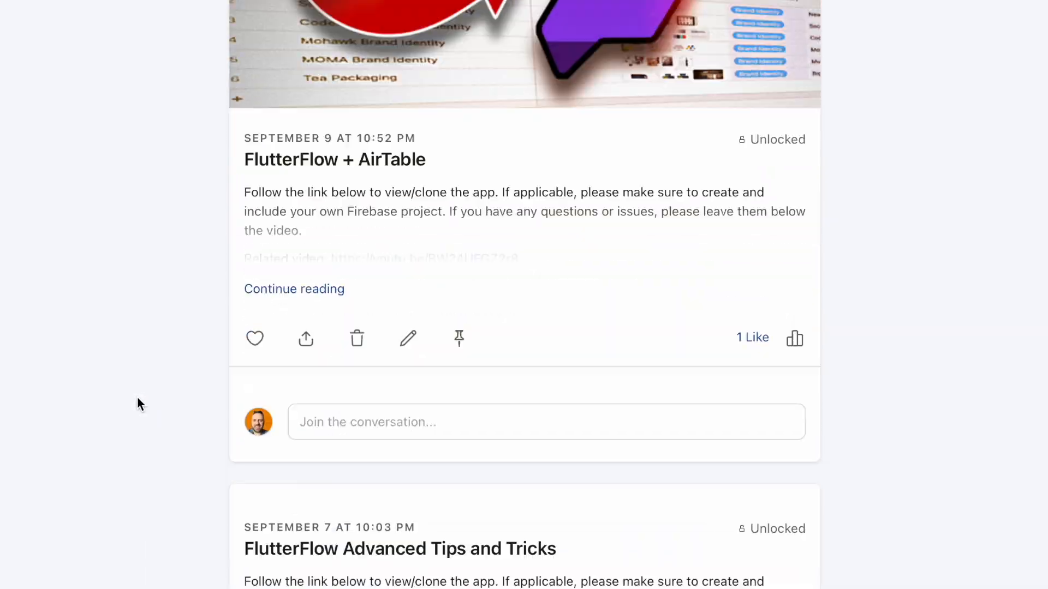
scroll(131, 400, down, 12)
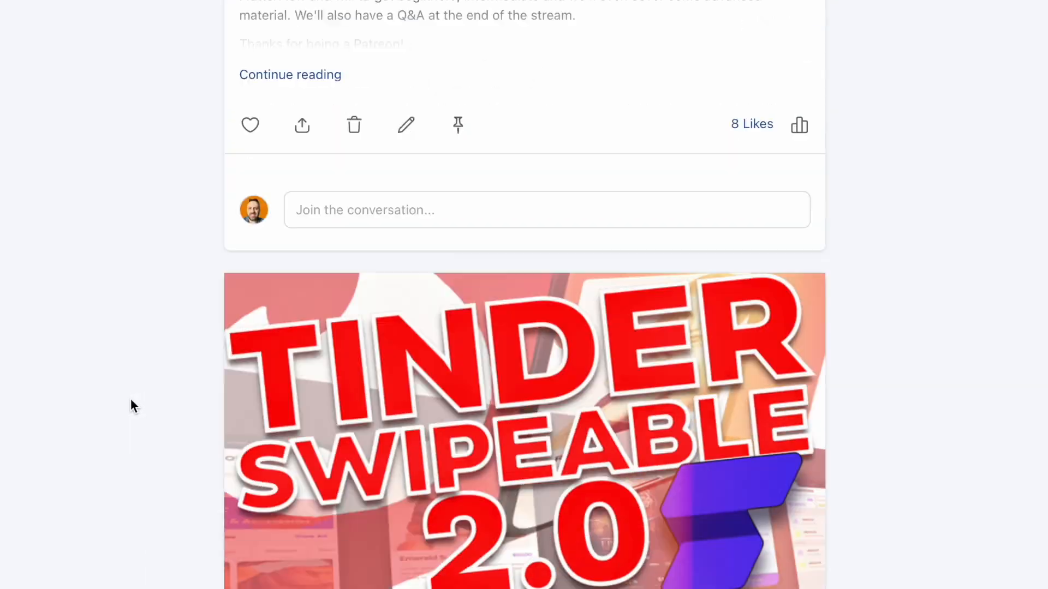
scroll(126, 407, down, 5)
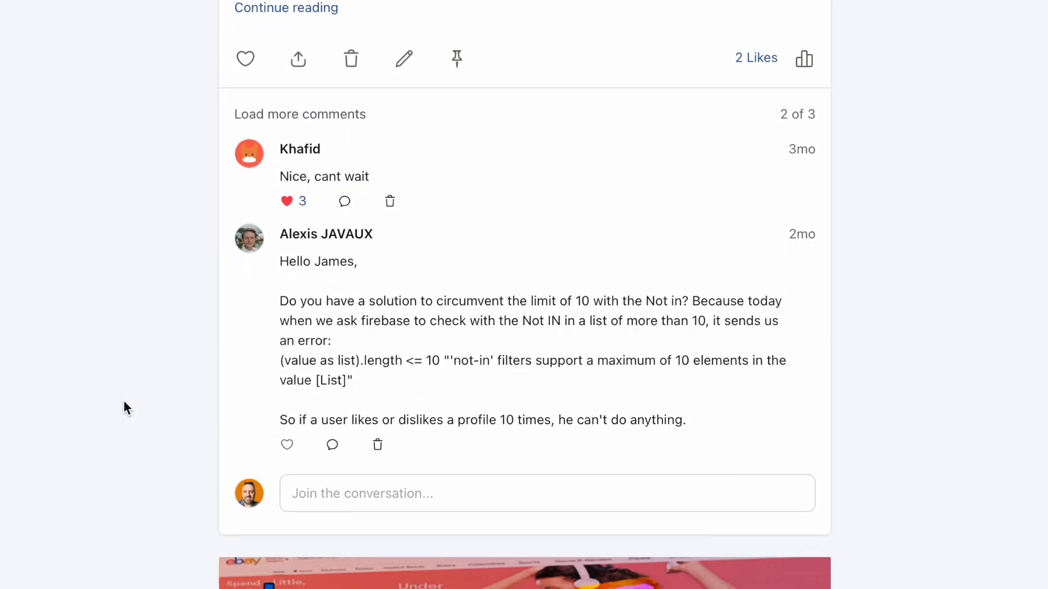
scroll(119, 401, down, 20)
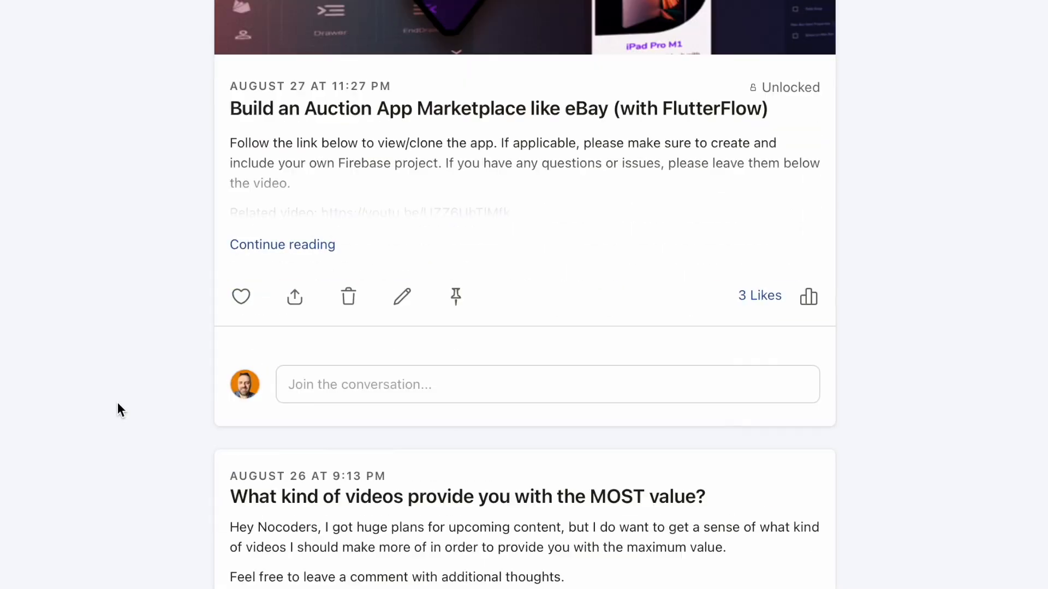
scroll(113, 404, down, 20)
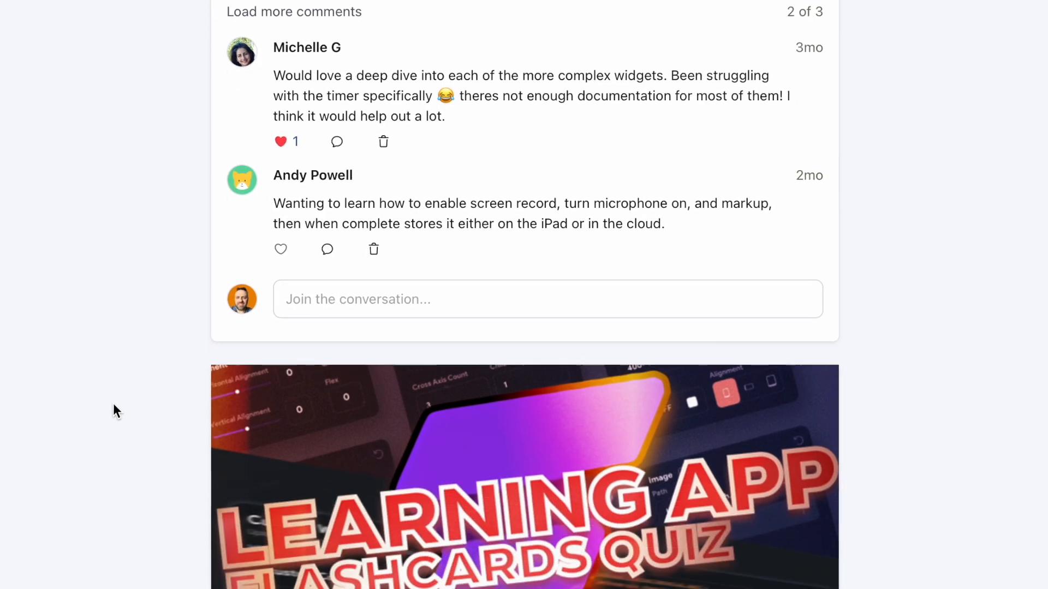
scroll(117, 396, down, 8)
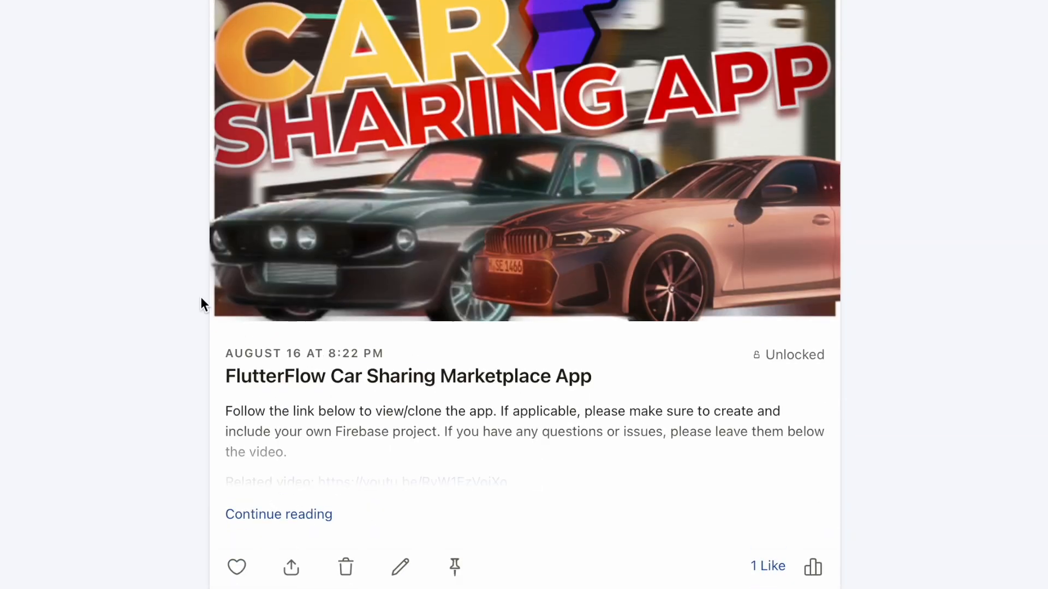